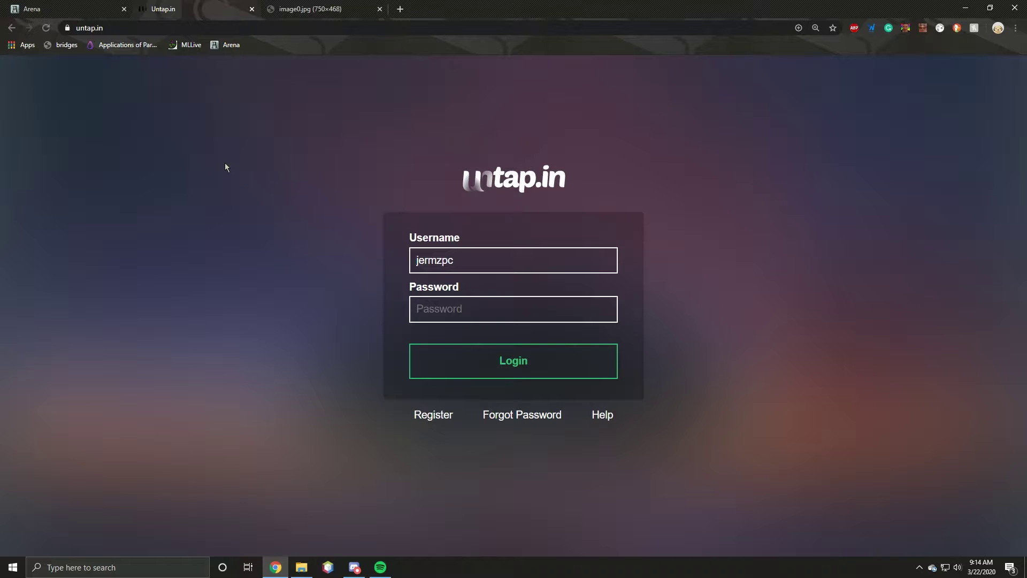
# Step: Switch to the Discord window, where the untap.in Hotkey Help image is enlarged
pyautogui.hotkey('alt', 'Tab')
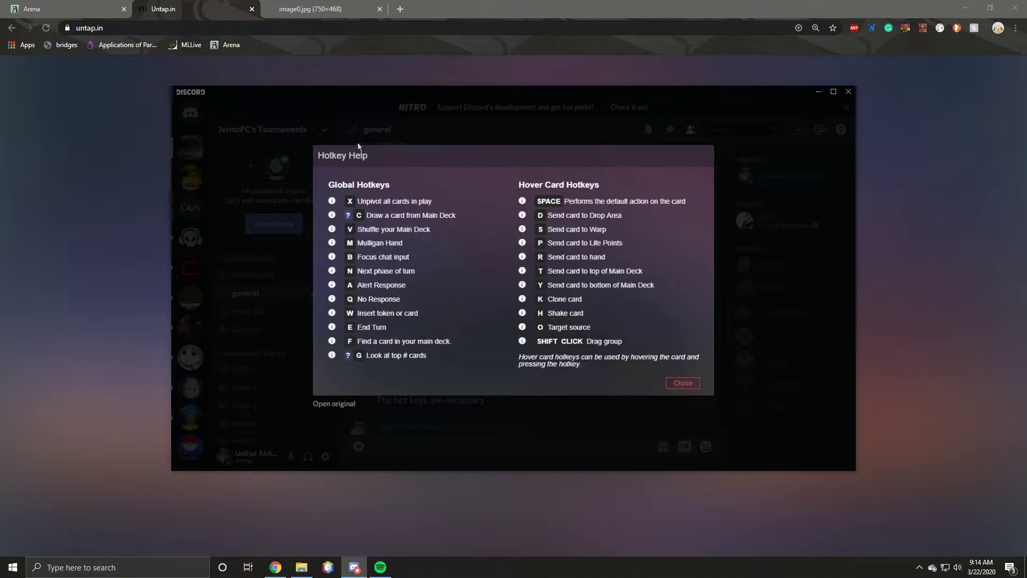
# Step: Close the Hotkey Help image, scroll down #general, and return to the untap.in login page
pyautogui.click(277, 169)
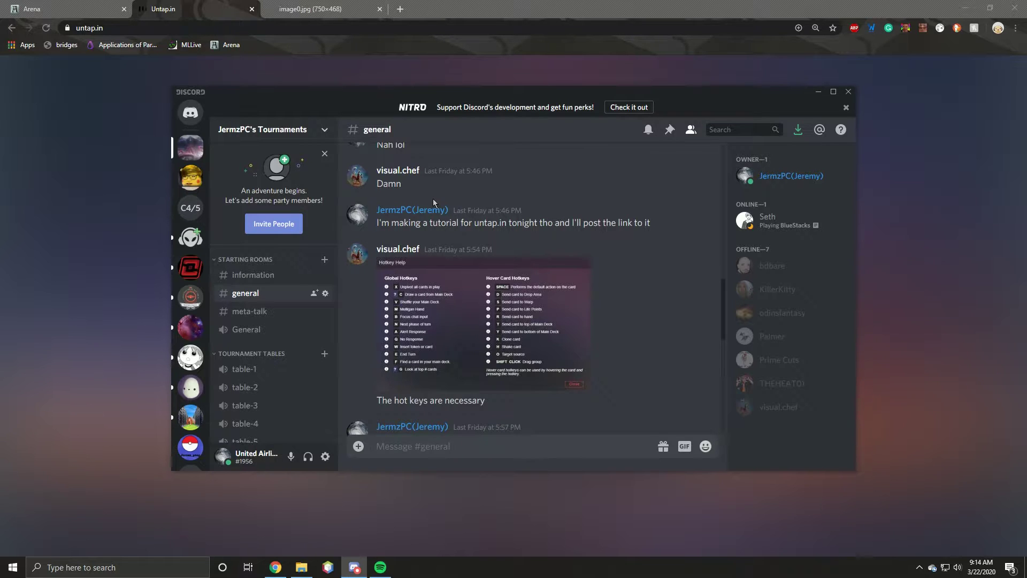
pyautogui.scroll(-10, 434, 202)
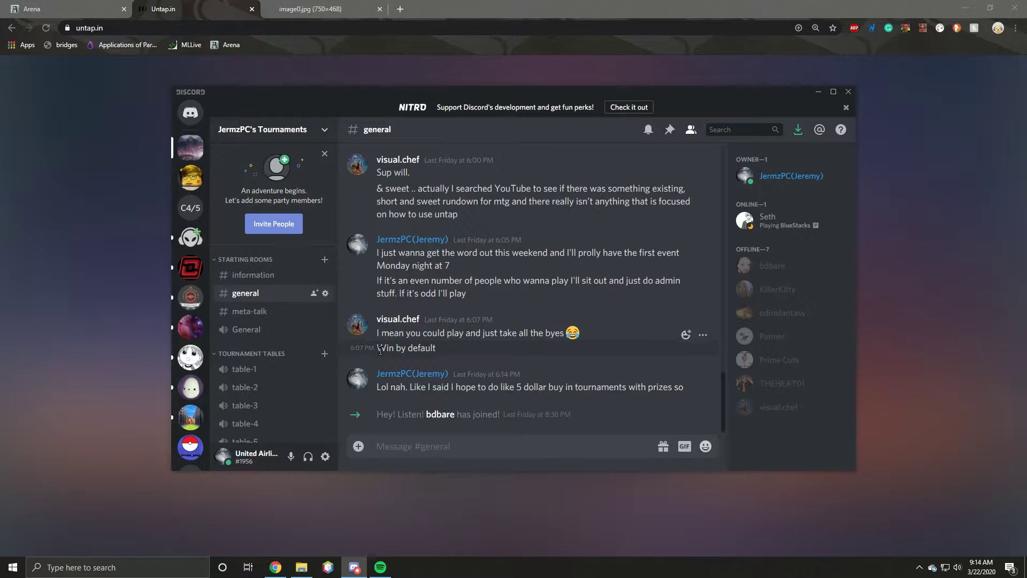
pyautogui.scroll(-1, 325, 327)
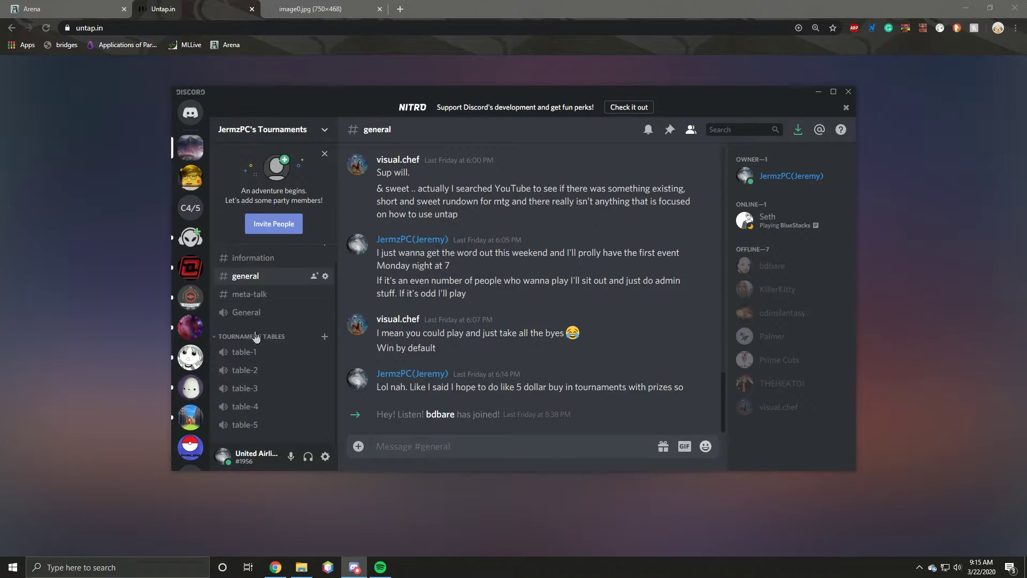
pyautogui.click(56, 311)
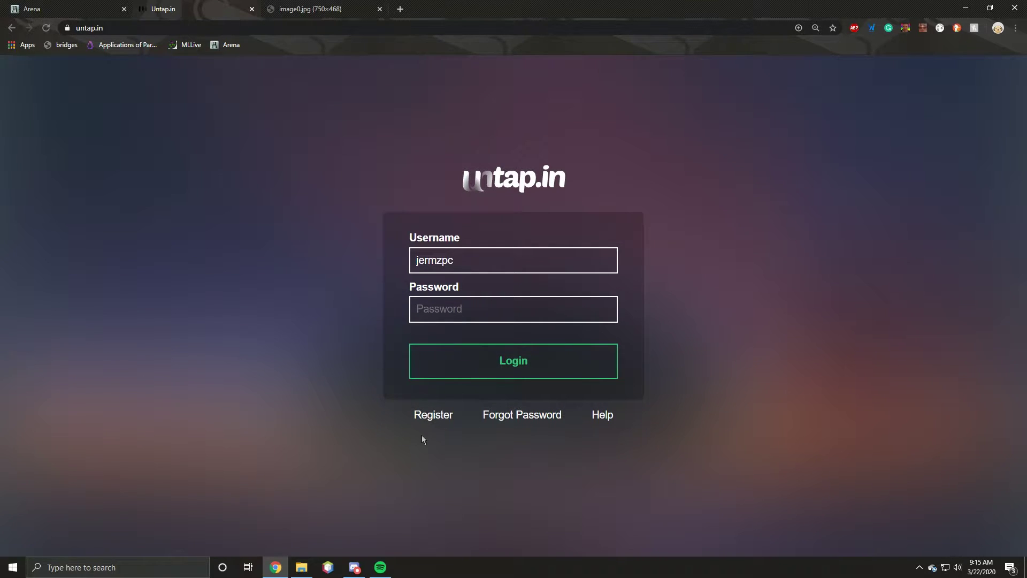
# Step: Make Chrome full screen and log in to untap.in with the account password
pyautogui.press('F11')
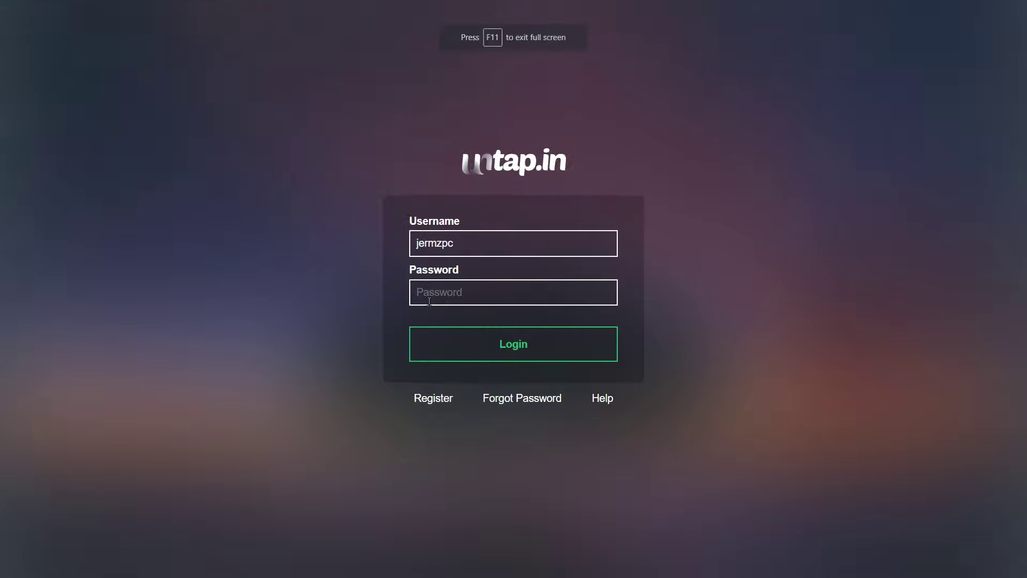
pyautogui.click(460, 290)
pyautogui.write('•••••••••')
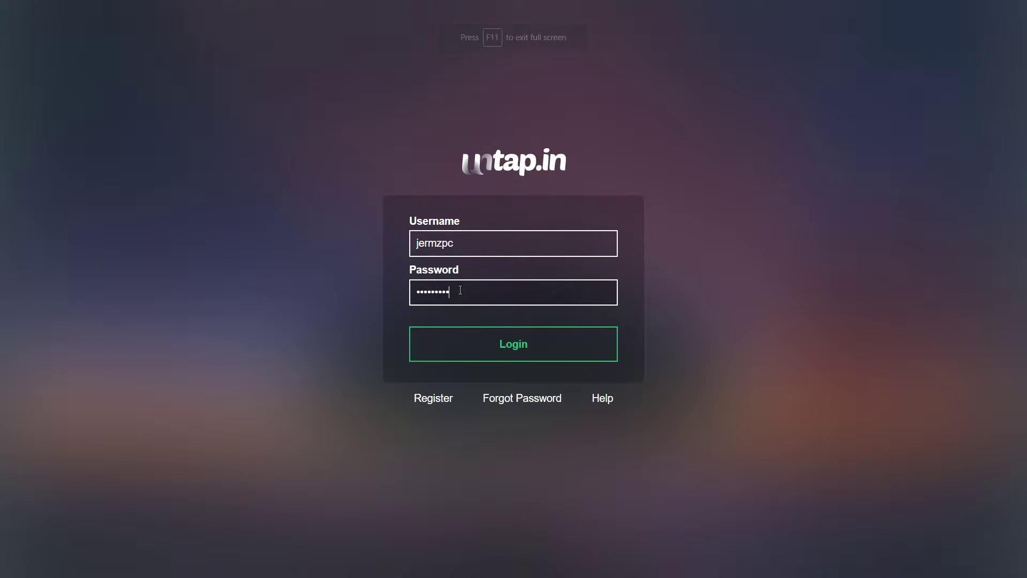
pyautogui.press('Return')
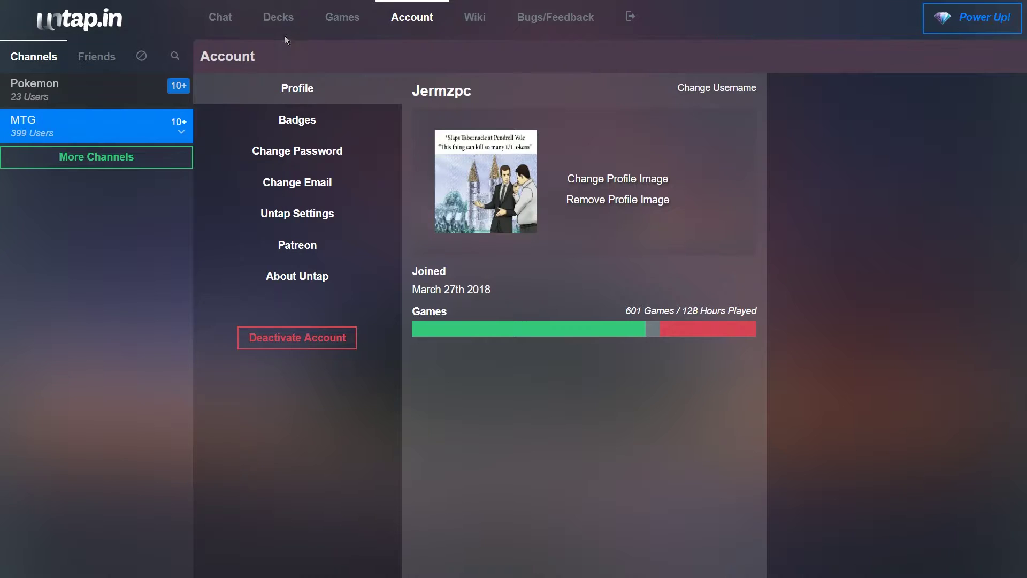
# Step: Delete the Grixis Spice deck from the Decks list, leaving 9/10 decks
pyautogui.click(279, 23)
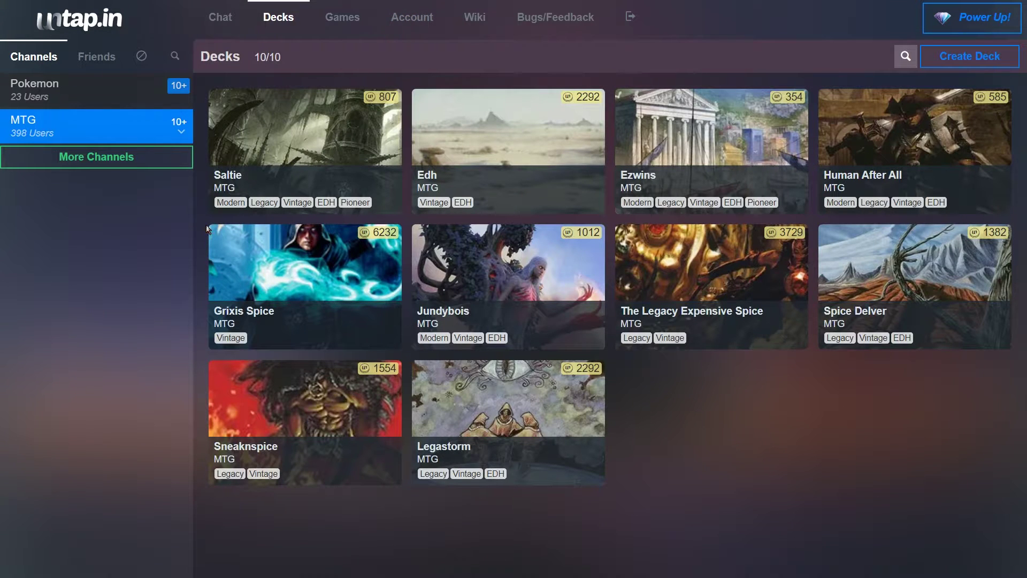
pyautogui.moveTo(304, 347)
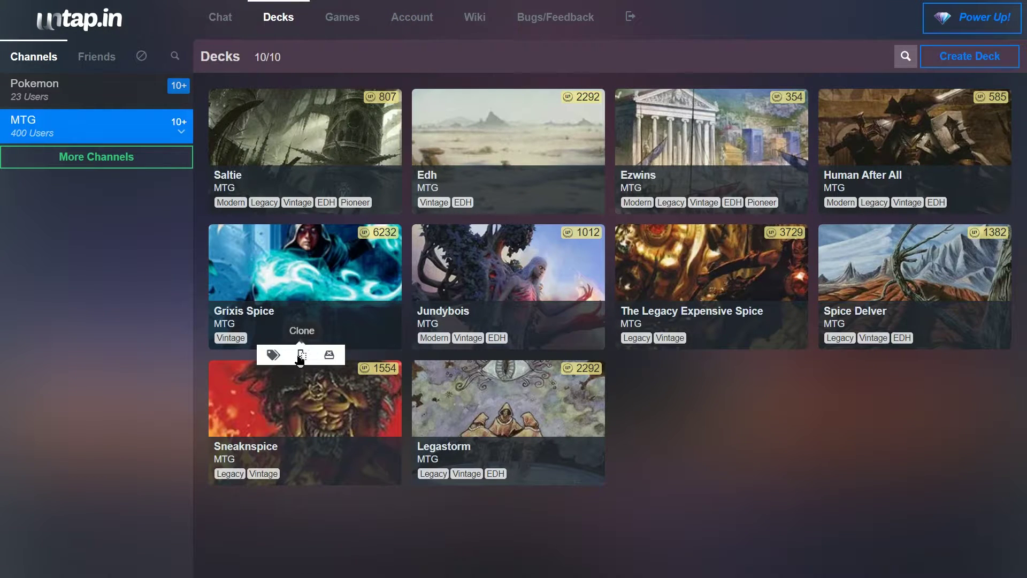
pyautogui.click(329, 354)
pyautogui.click(574, 52)
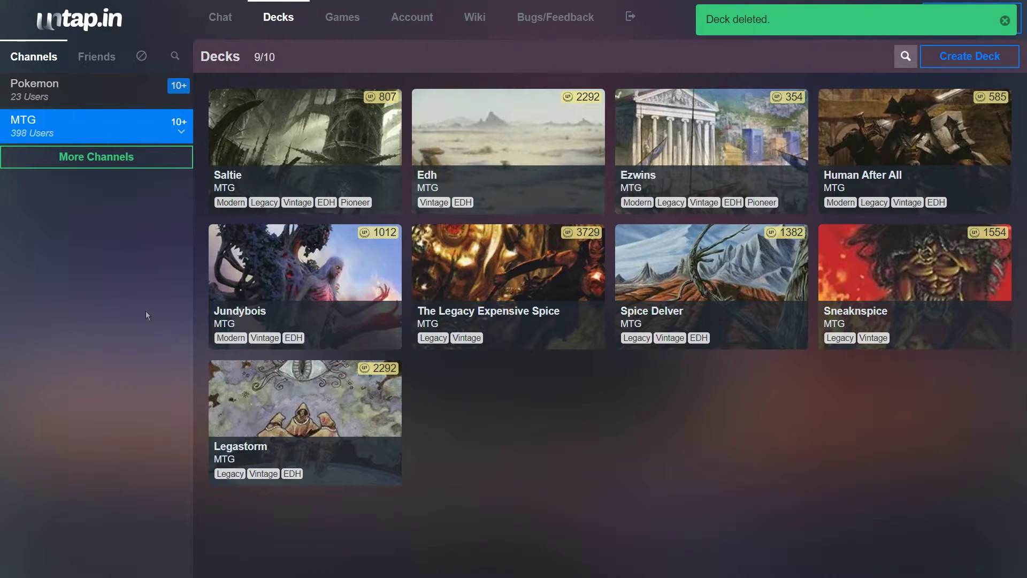
pyautogui.moveTo(312, 201)
# Step: Create a new MTG deck titled 'test' and open it in the editor
pyautogui.click(957, 64)
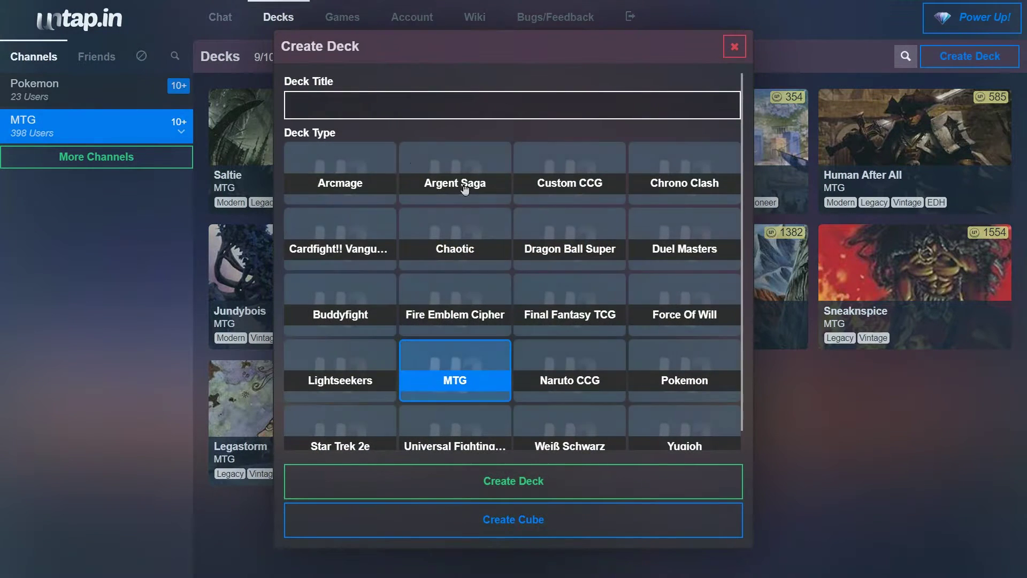
pyautogui.write('test')
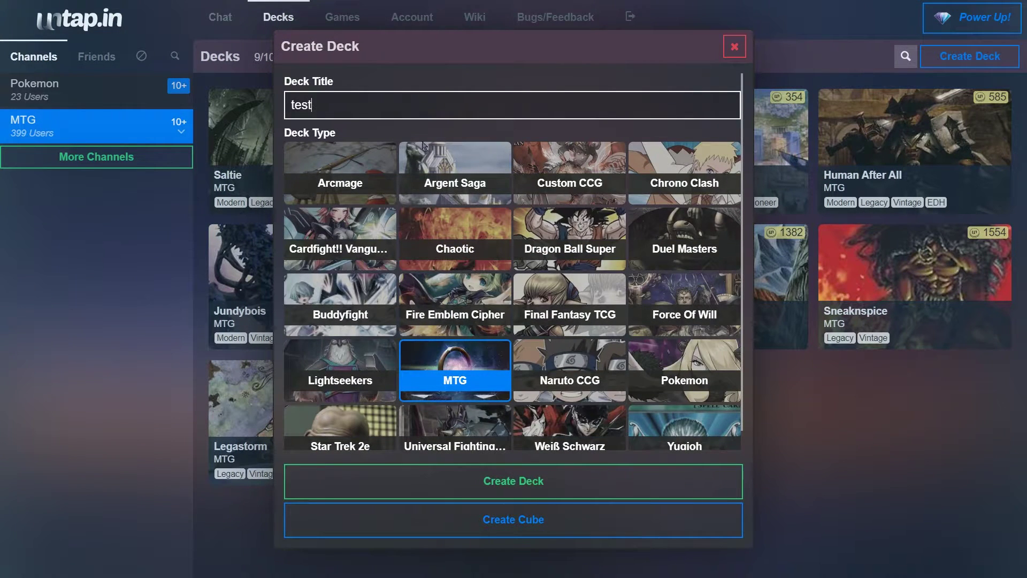
pyautogui.scroll(-1, 469, 351)
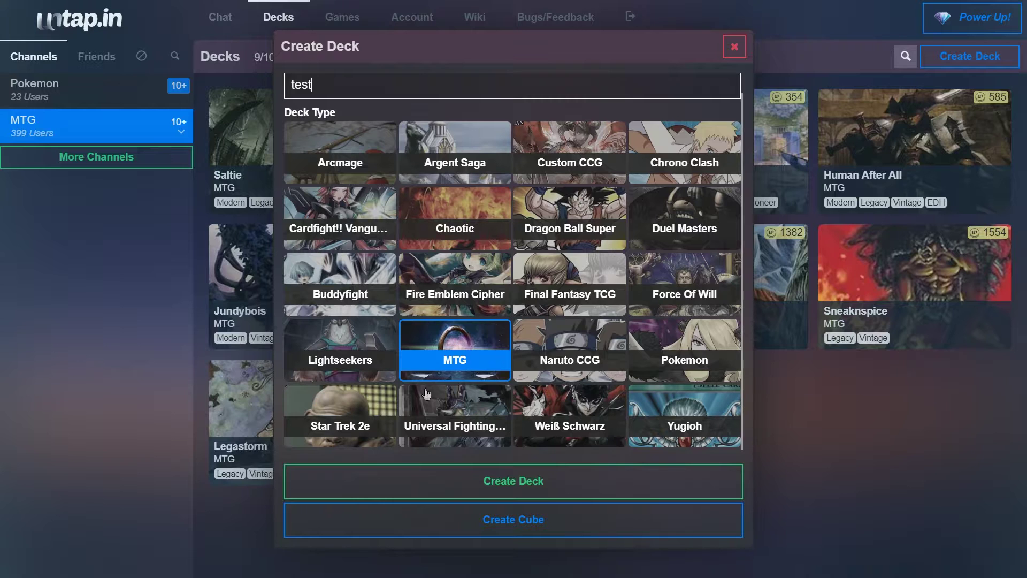
pyautogui.scroll(1, 434, 369)
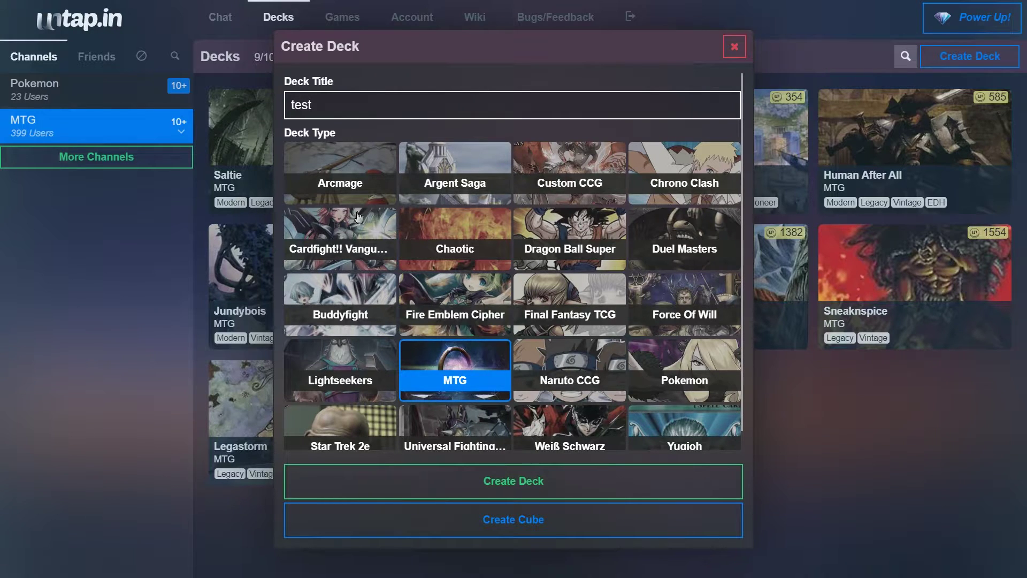
pyautogui.click(541, 485)
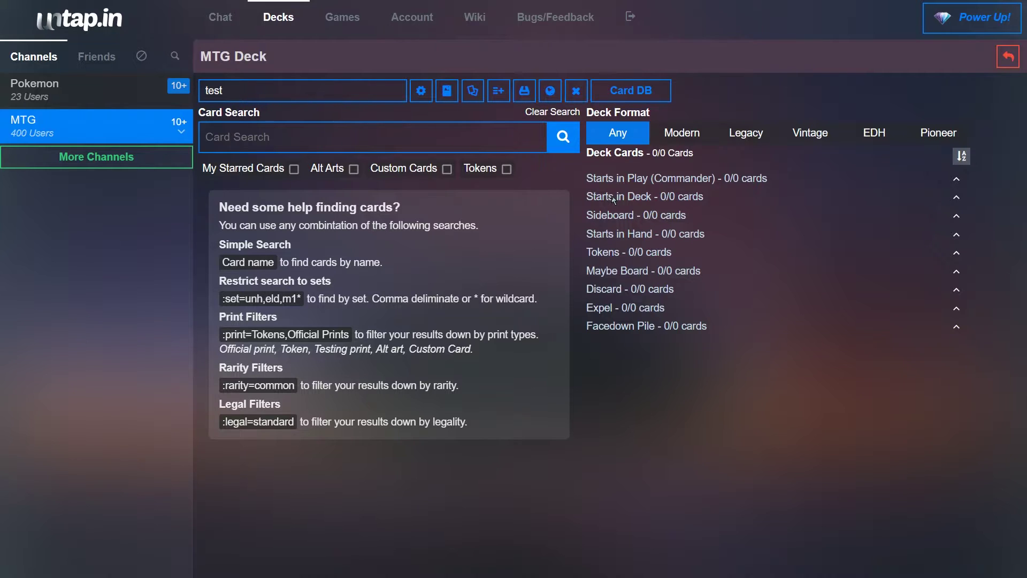
# Step: Search the card database for 'force' and browse the results
pyautogui.click(277, 143)
pyautogui.write('force')
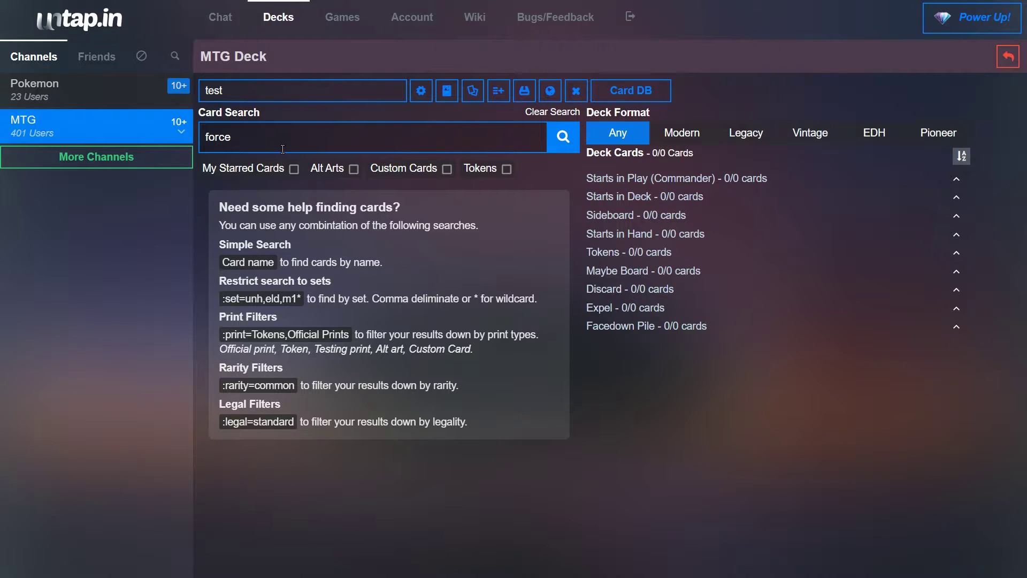
pyautogui.press('Return')
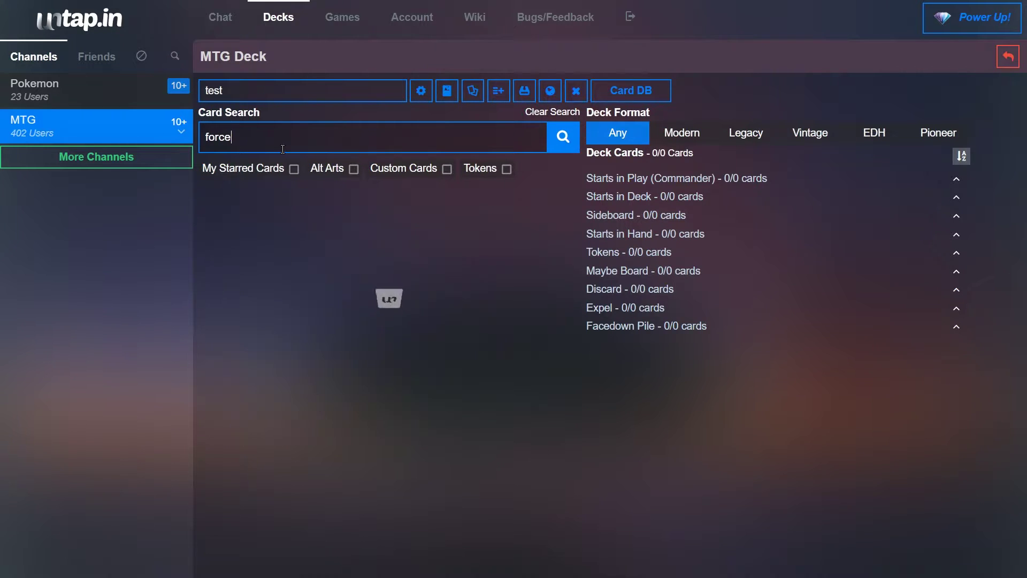
pyautogui.scroll(-15, 324, 332)
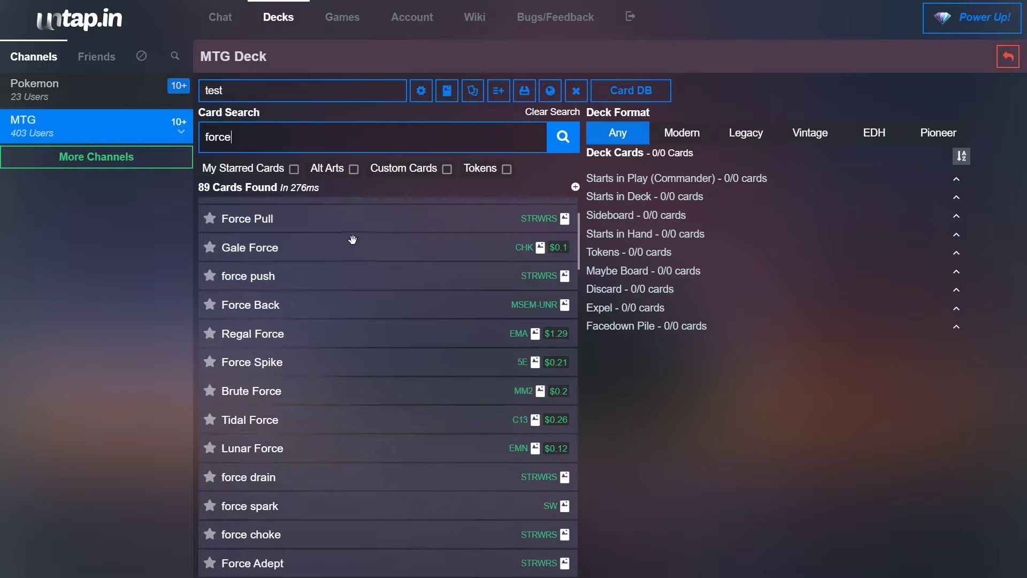
pyautogui.scroll(-7, 307, 328)
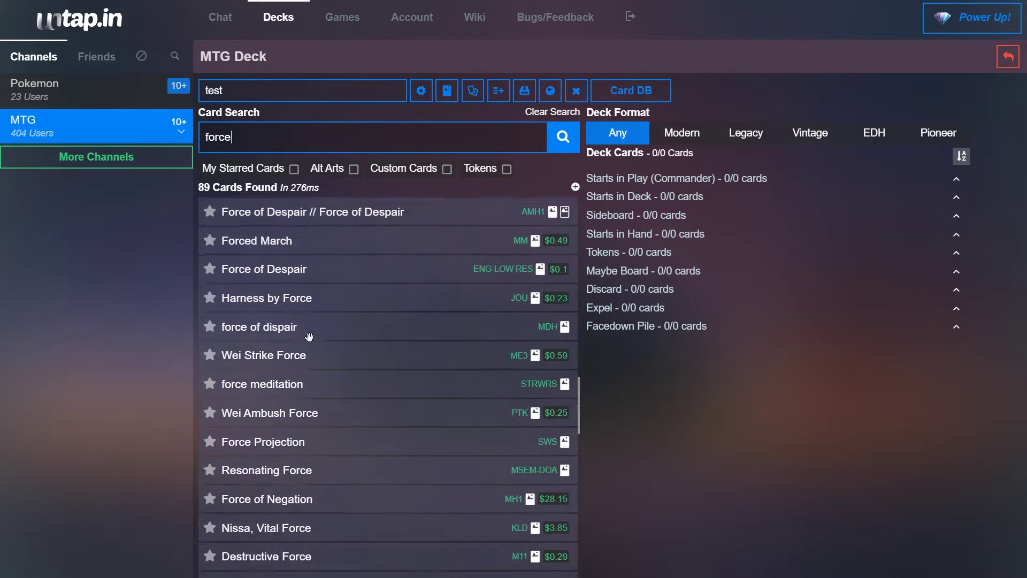
# Step: Replace the search with 'titan' and scroll through the 81 matching cards
pyautogui.press('BackSpace')
pyautogui.press('BackSpace')
pyautogui.press('BackSpace')
pyautogui.press('BackSpace')
pyautogui.press('BackSpace')
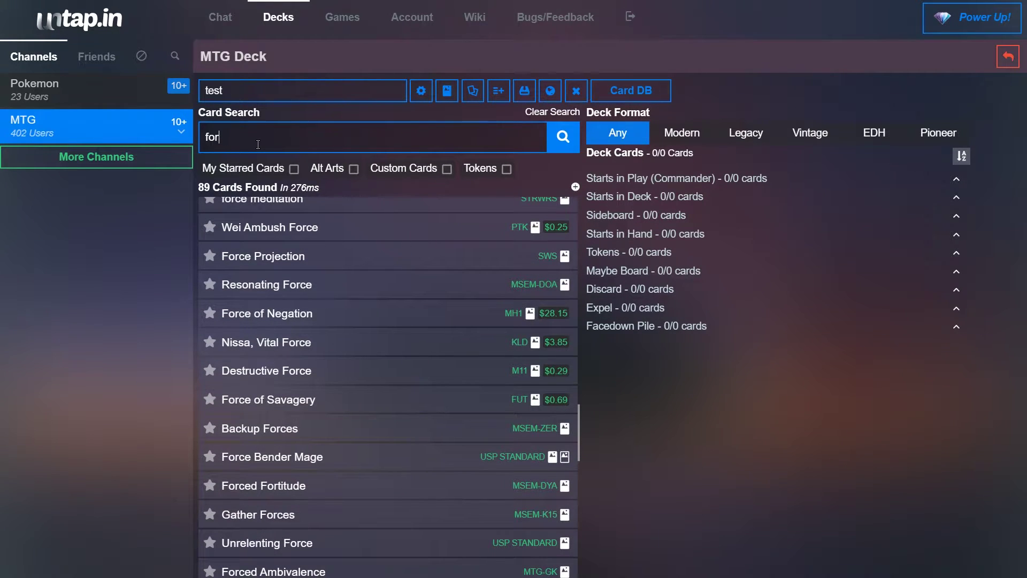
pyautogui.write('primi')
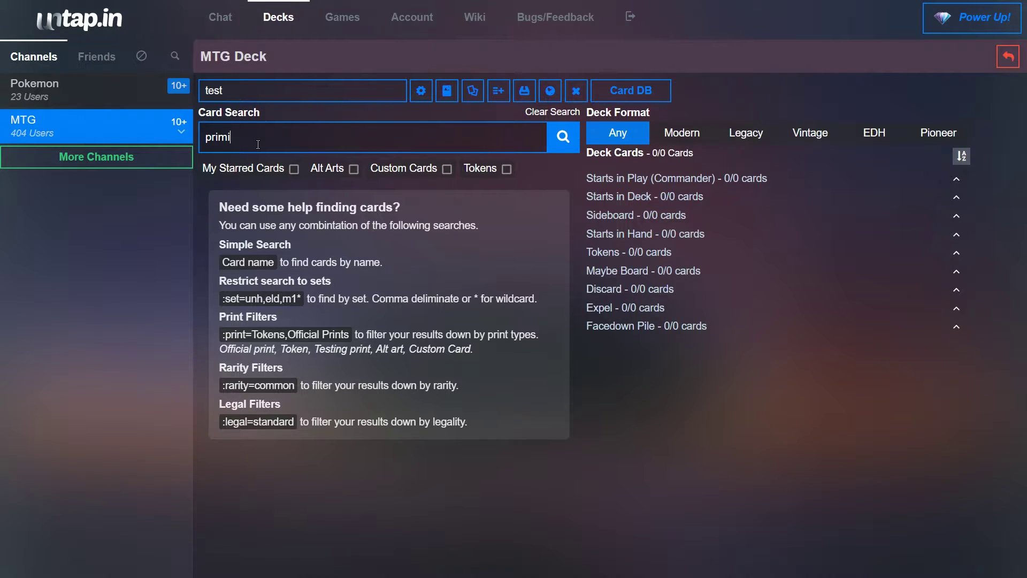
pyautogui.press('BackSpace')
pyautogui.write('ev')
pyautogui.press('BackSpace')
pyautogui.press('BackSpace')
pyautogui.press('BackSpace')
pyautogui.press('BackSpace')
pyautogui.press('BackSpace')
pyautogui.press('BackSpace')
pyautogui.write('titan')
pyautogui.scroll(-7, 348, 259)
pyautogui.scroll(-8, 304, 402)
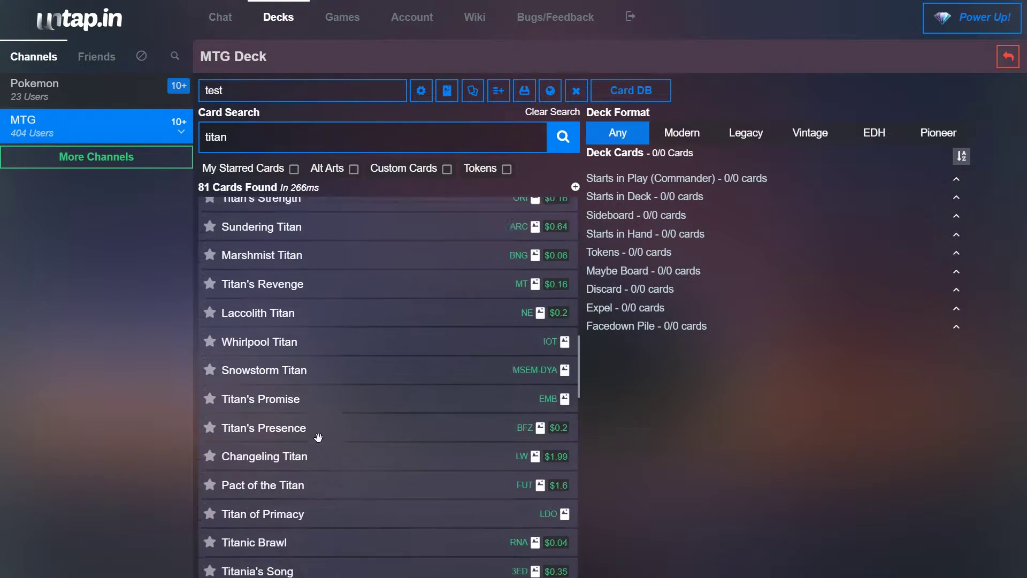
pyautogui.scroll(-10, 319, 438)
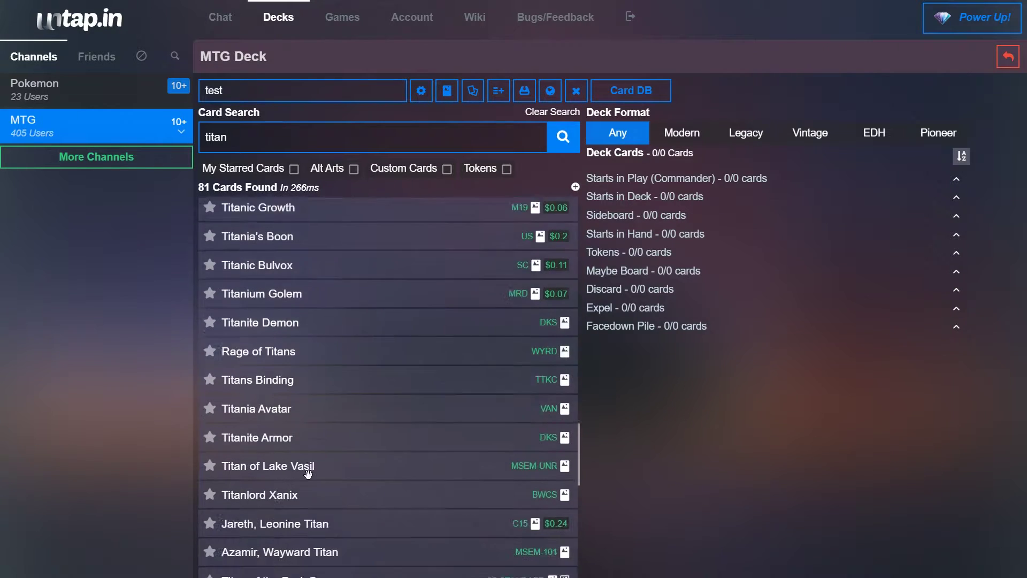
pyautogui.scroll(-11, 307, 474)
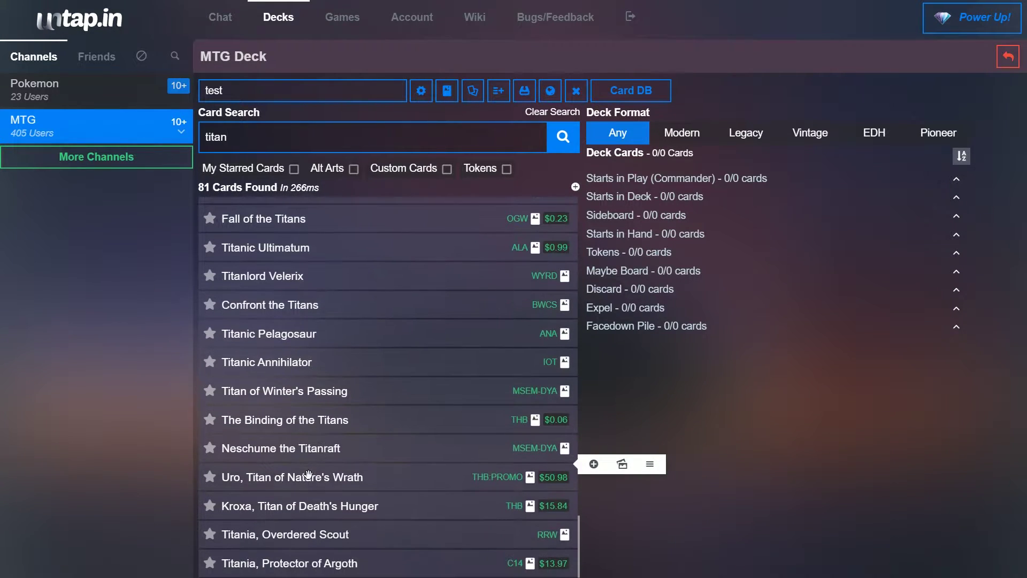
pyautogui.scroll(7, 377, 402)
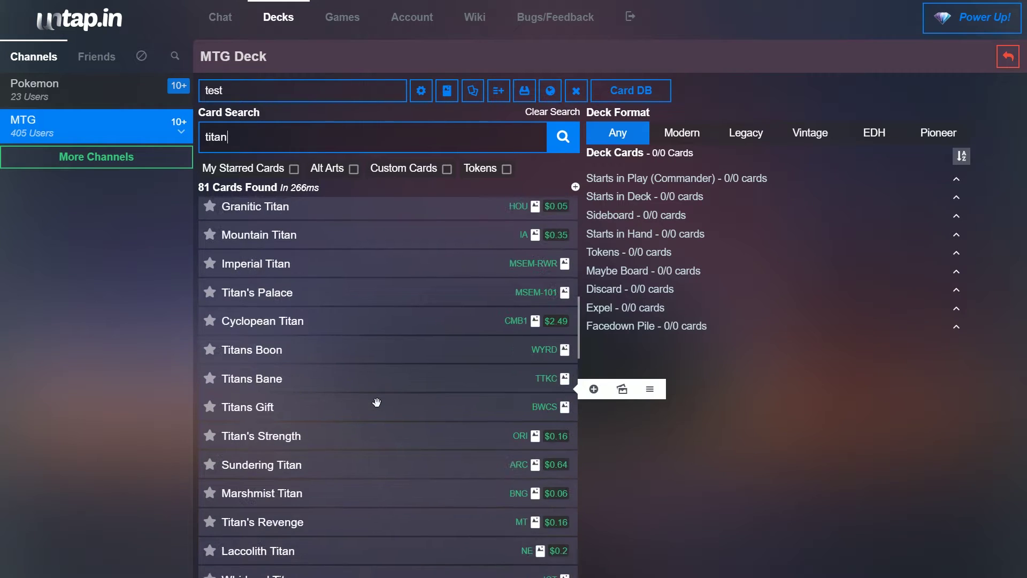
pyautogui.scroll(2, 369, 398)
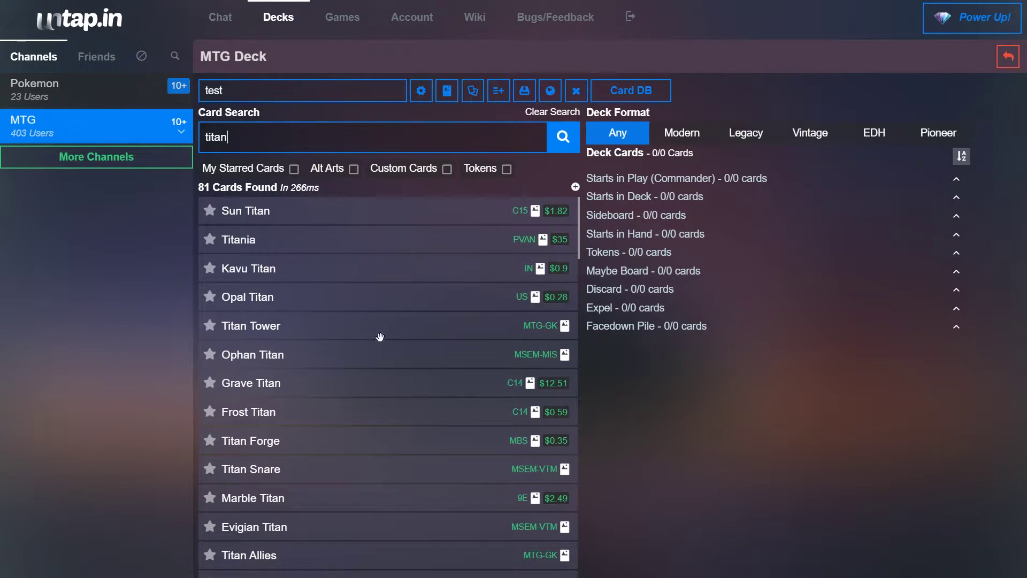
pyautogui.scroll(-6, 275, 290)
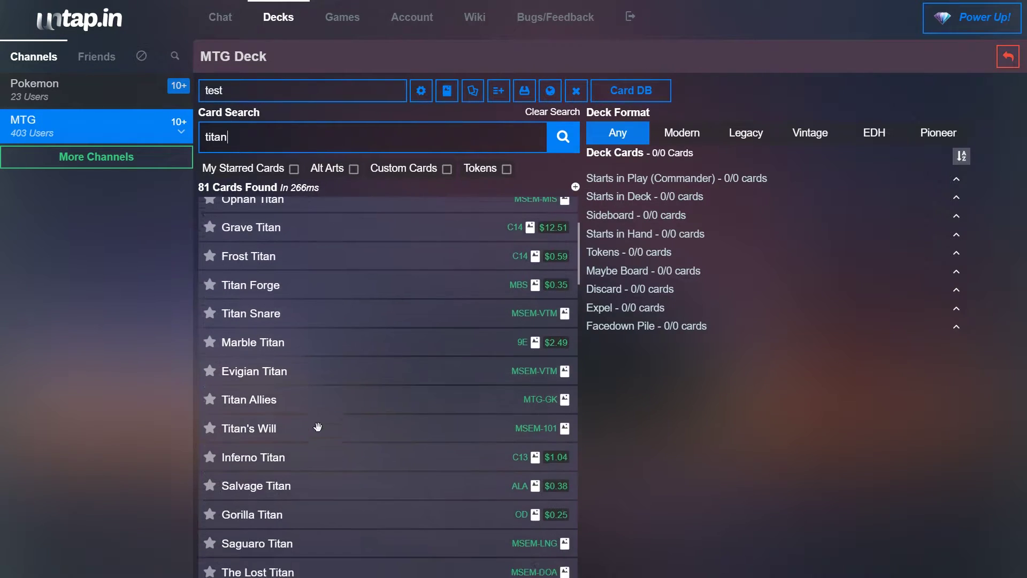
pyautogui.scroll(-1, 319, 452)
# Step: Switch Primeval Titan from the M12 printing to the GPX printing at $8.67
pyautogui.moveTo(342, 384)
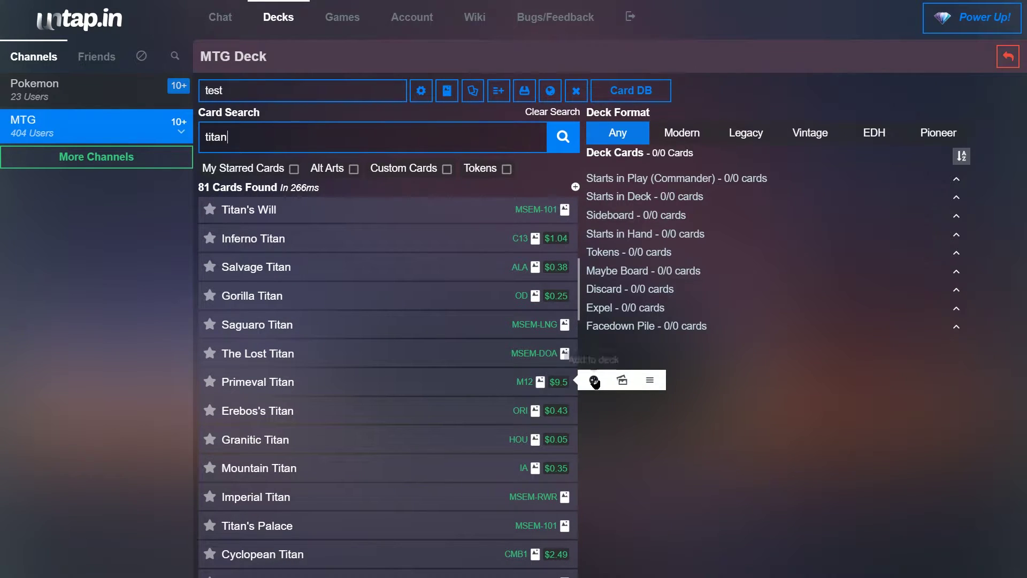
pyautogui.click(622, 380)
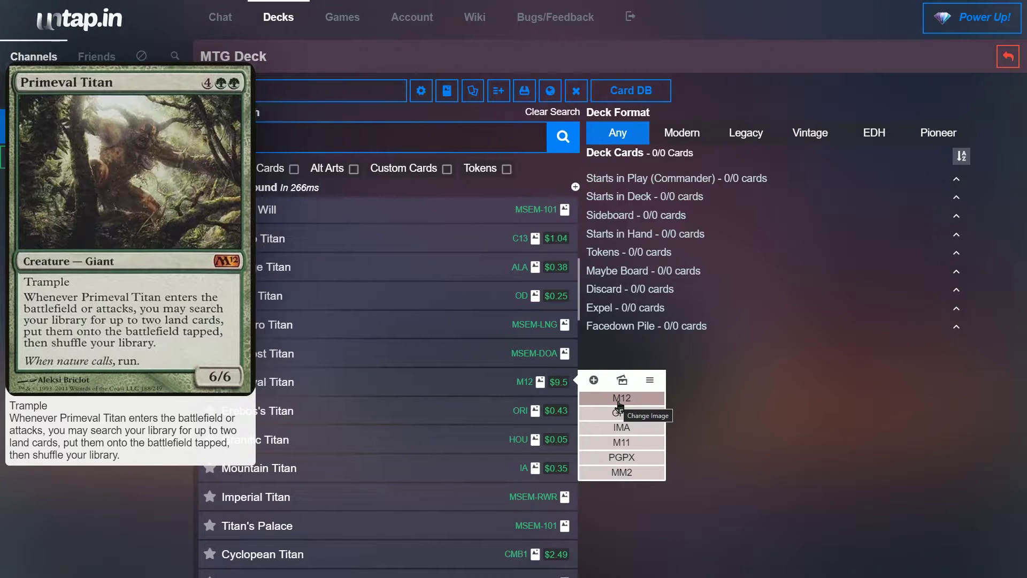
pyautogui.rightClick(619, 405)
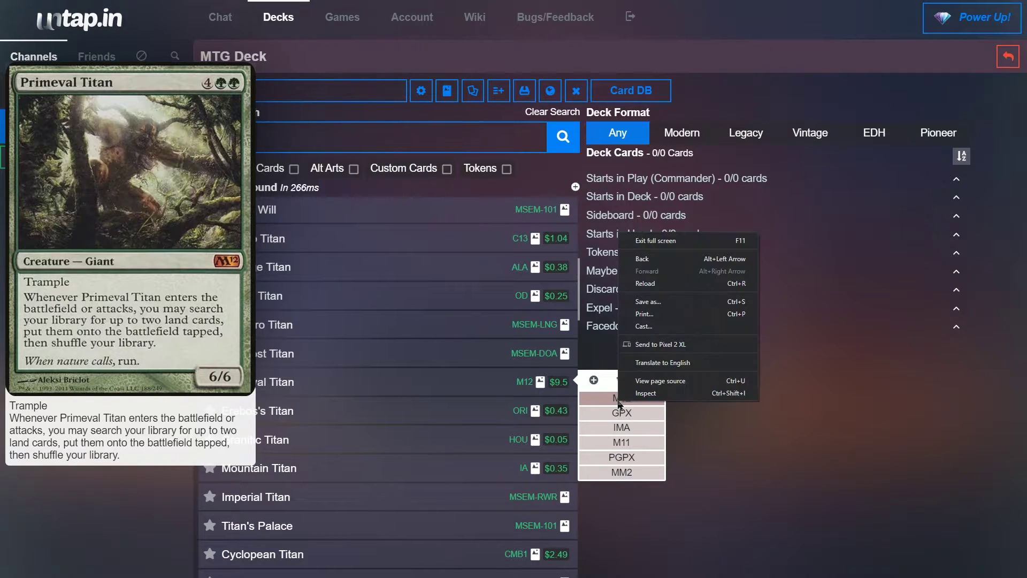
pyautogui.press('Escape')
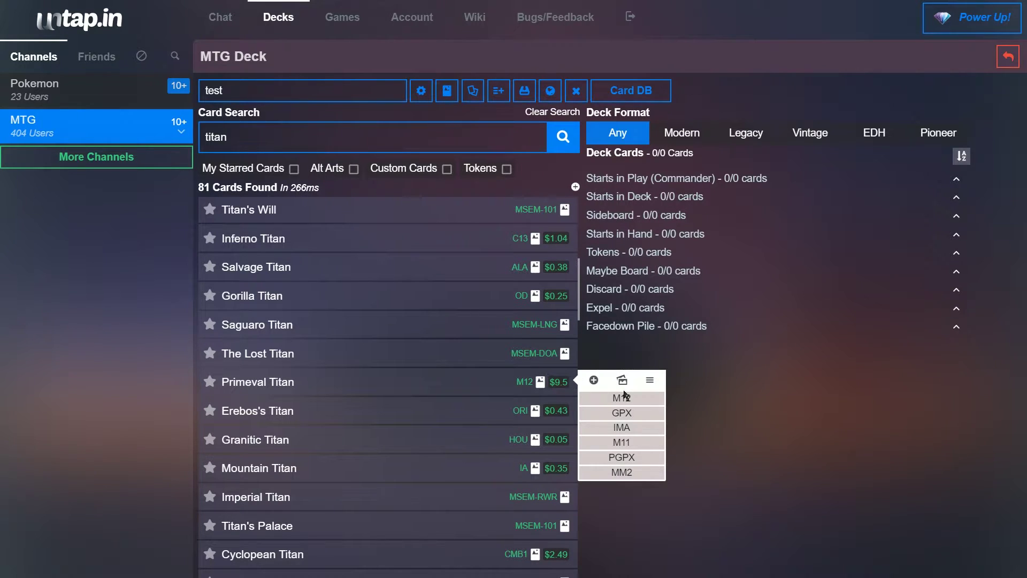
pyautogui.moveTo(619, 414)
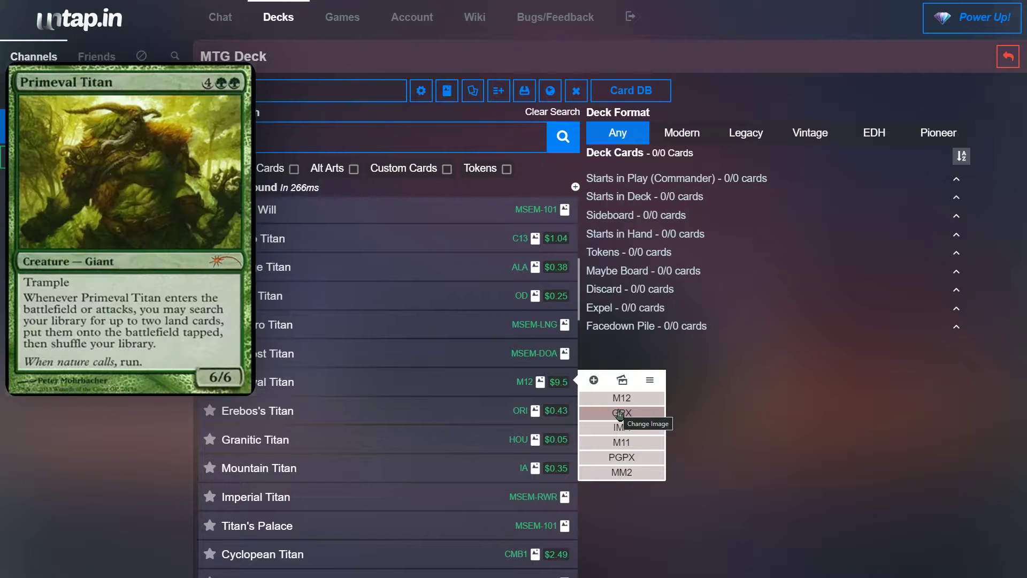
pyautogui.click(619, 413)
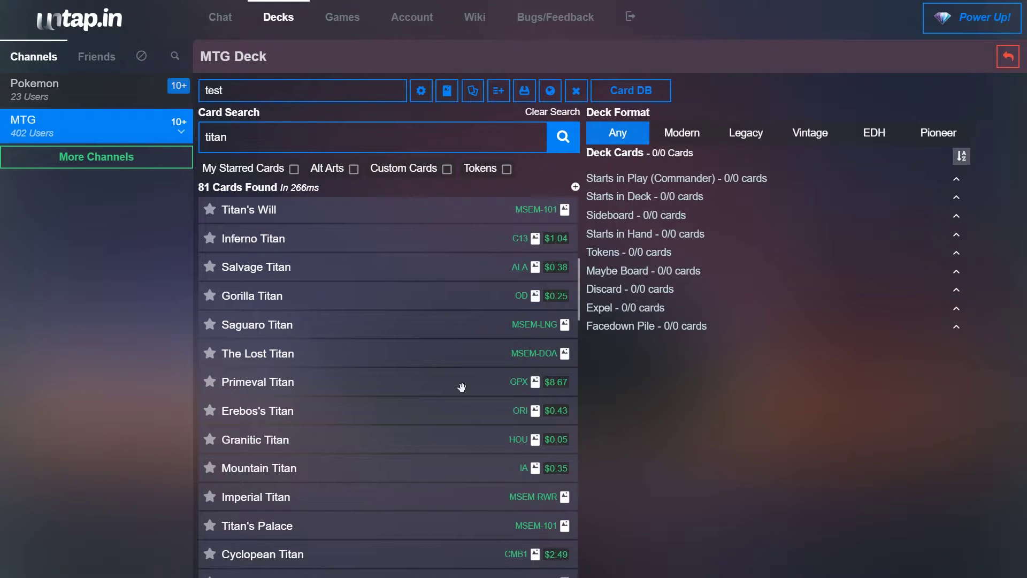
pyautogui.moveTo(435, 386)
pyautogui.mouseDown()
pyautogui.moveTo(622, 347)
pyautogui.moveTo(659, 179)
pyautogui.moveTo(601, 295)
pyautogui.moveTo(627, 153)
pyautogui.moveTo(457, 345)
pyautogui.moveTo(420, 362)
pyautogui.moveTo(430, 385)
pyautogui.mouseUp()
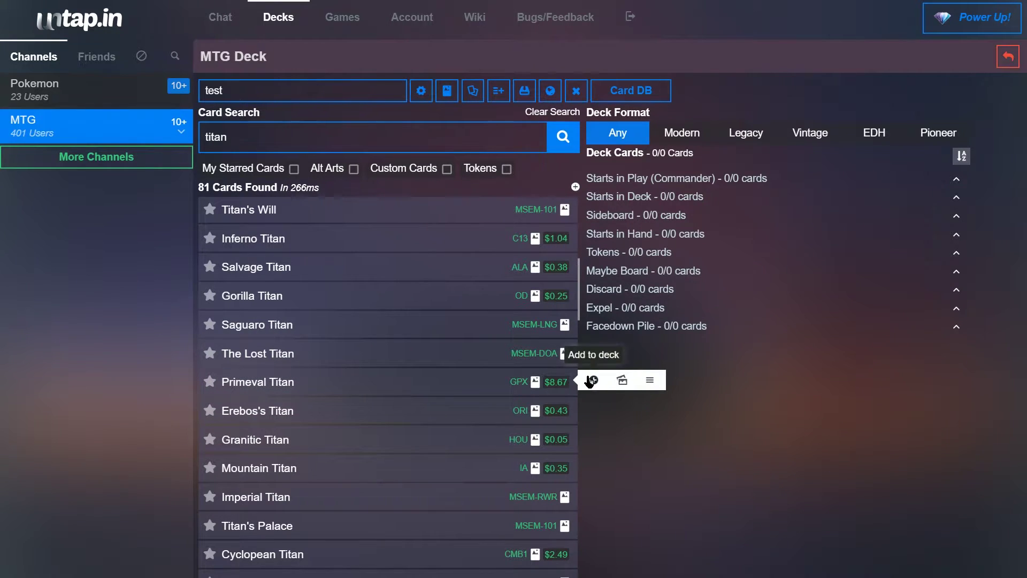
# Step: Add four Primeval Titan to the deck and try moving them to the sideboard
pyautogui.click(590, 380)
pyautogui.moveTo(634, 222)
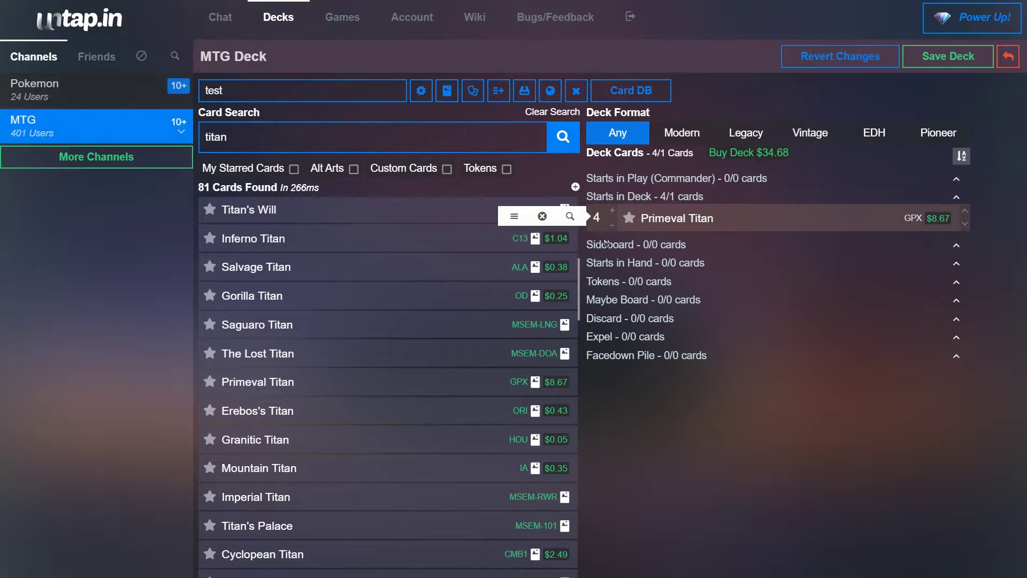
pyautogui.moveTo(647, 230); pyautogui.dragTo(706, 217)
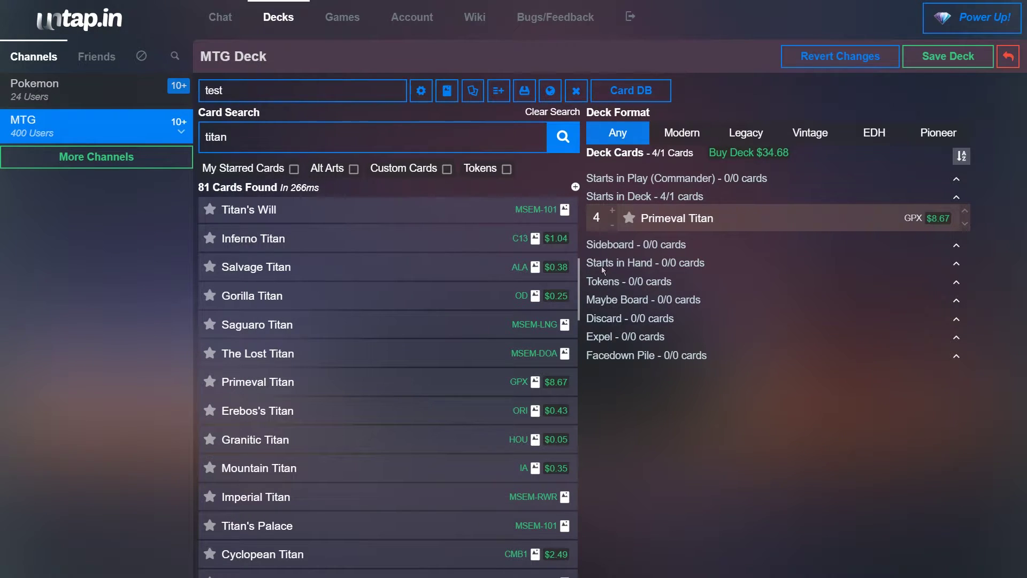
pyautogui.moveTo(636, 228)
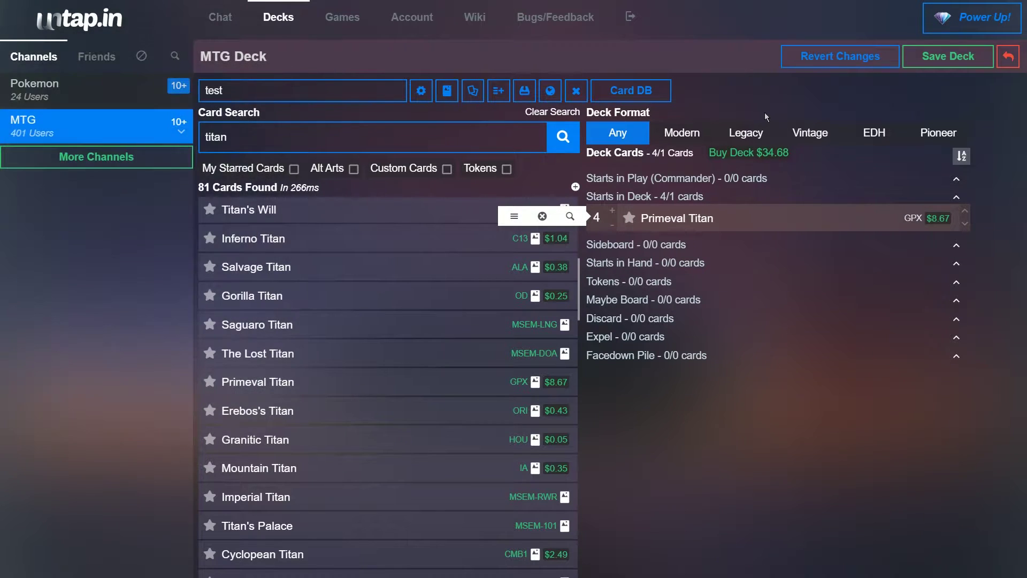
# Step: Set the deck format to Pioneer and remove Primeval Titan from the deck
pyautogui.click(933, 138)
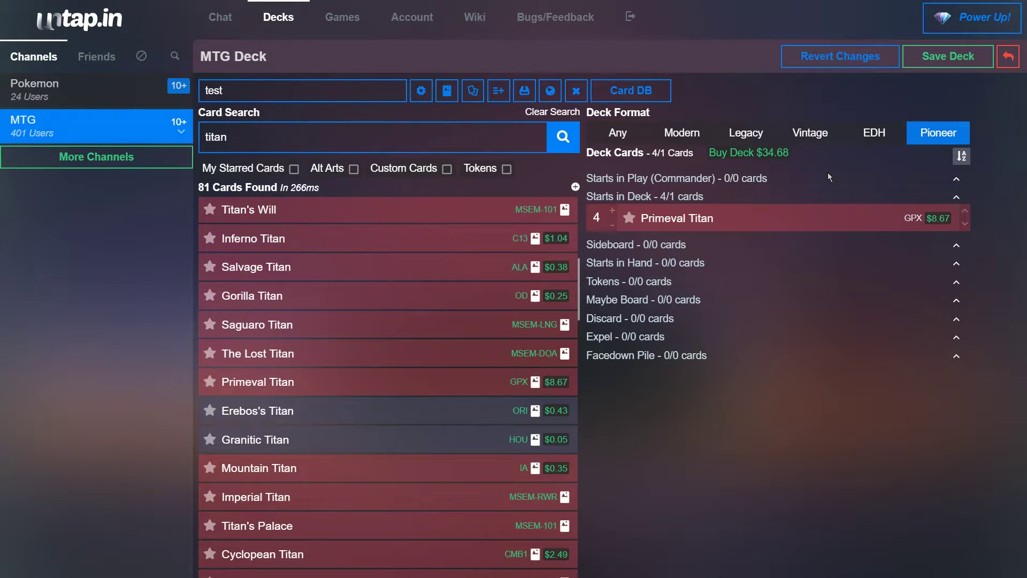
pyautogui.moveTo(591, 222); pyautogui.dragTo(278, 364)
pyautogui.moveTo(230, 138); pyautogui.dragTo(219, 136)
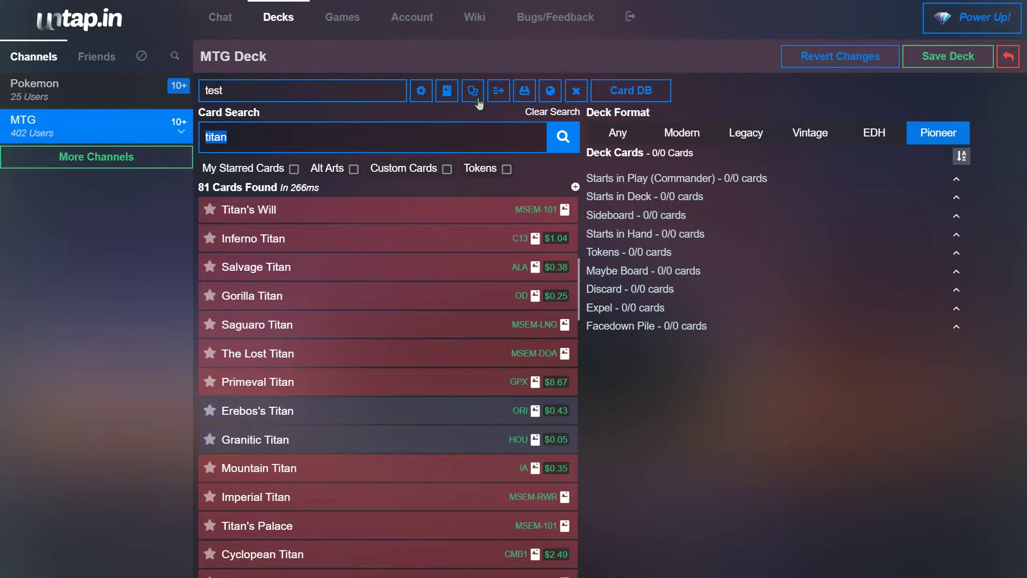
# Step: In a new tab, open MTGGoldfish's Pioneer Dimir Inverter of Truth deck and make an editable copy
pyautogui.click(473, 91)
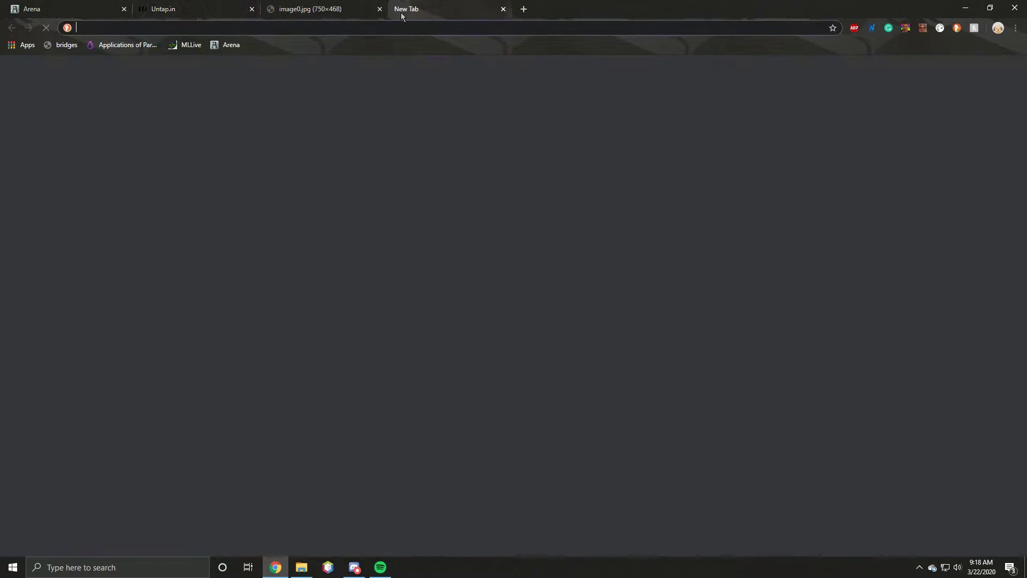
pyautogui.write('mt')
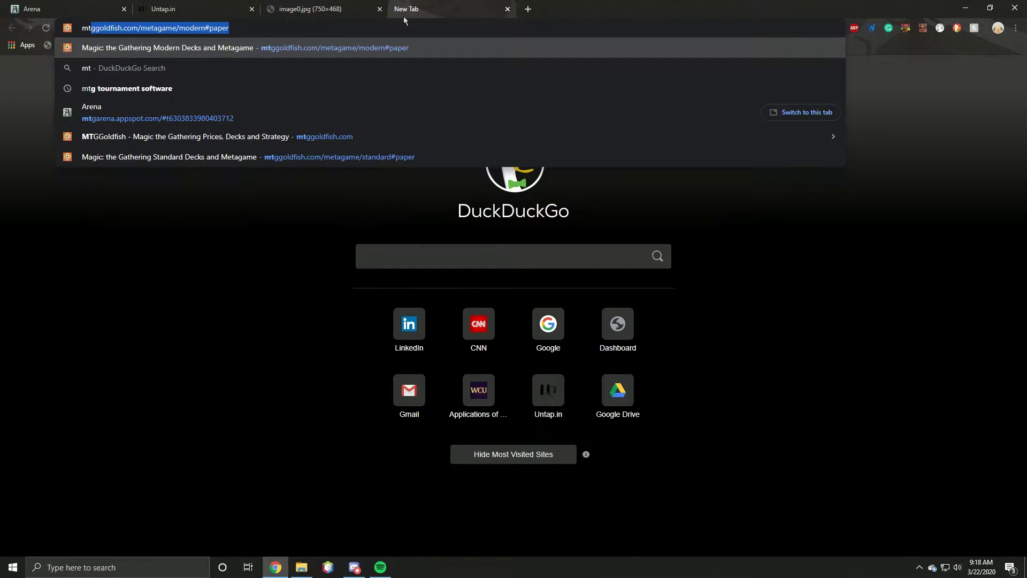
pyautogui.press('Return')
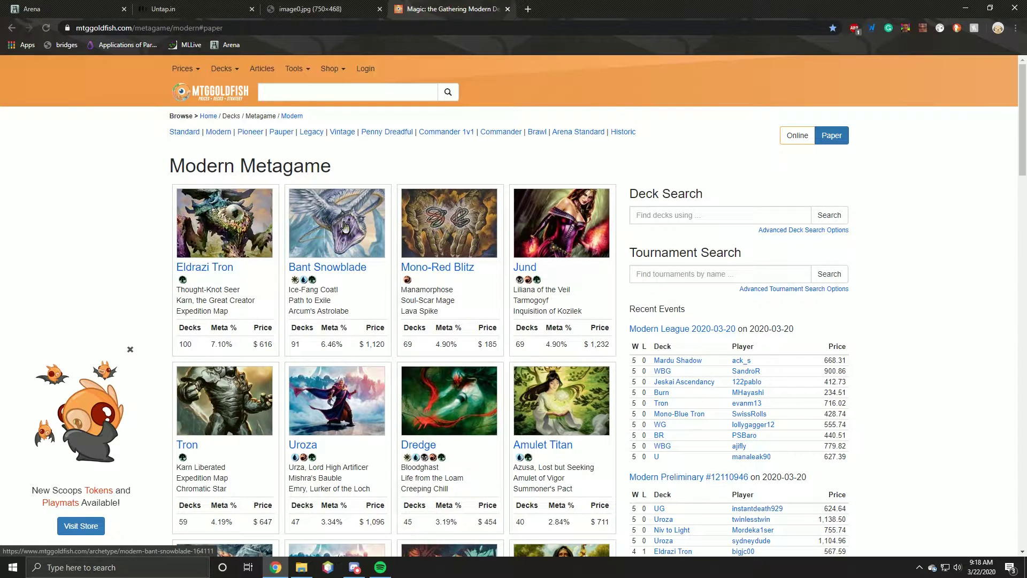
pyautogui.click(250, 132)
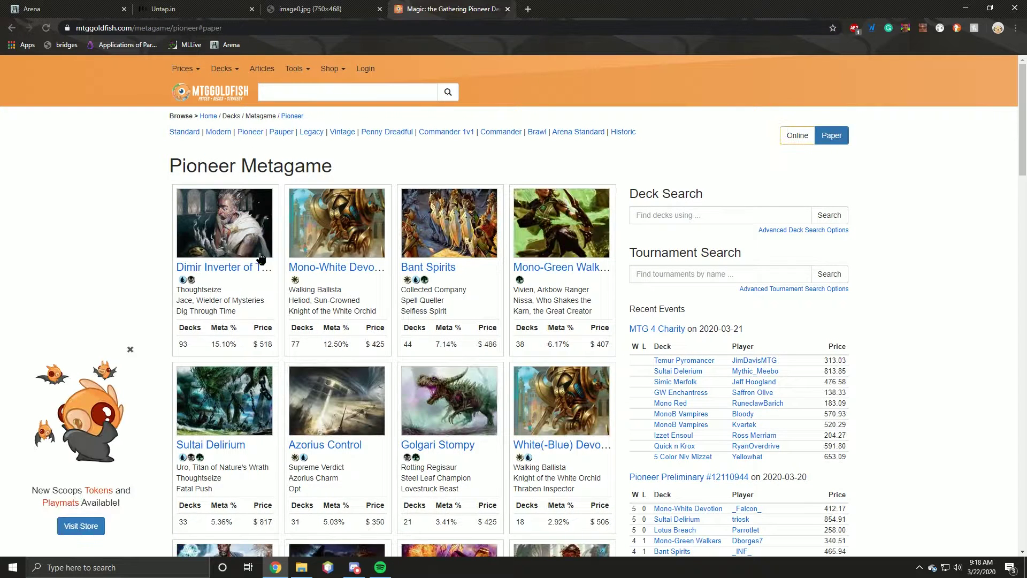
pyautogui.click(240, 262)
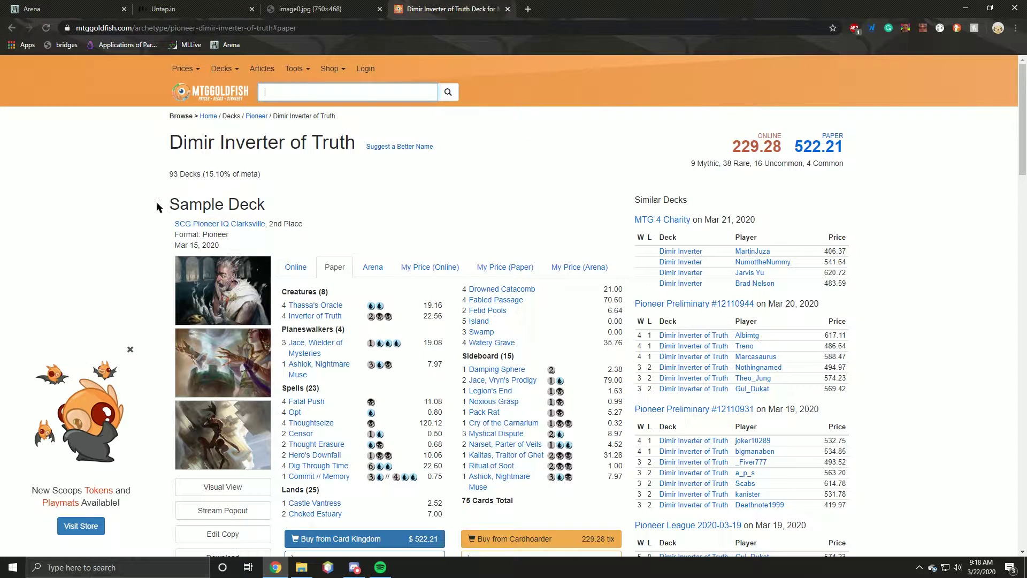
pyautogui.scroll(-5, 380, 177)
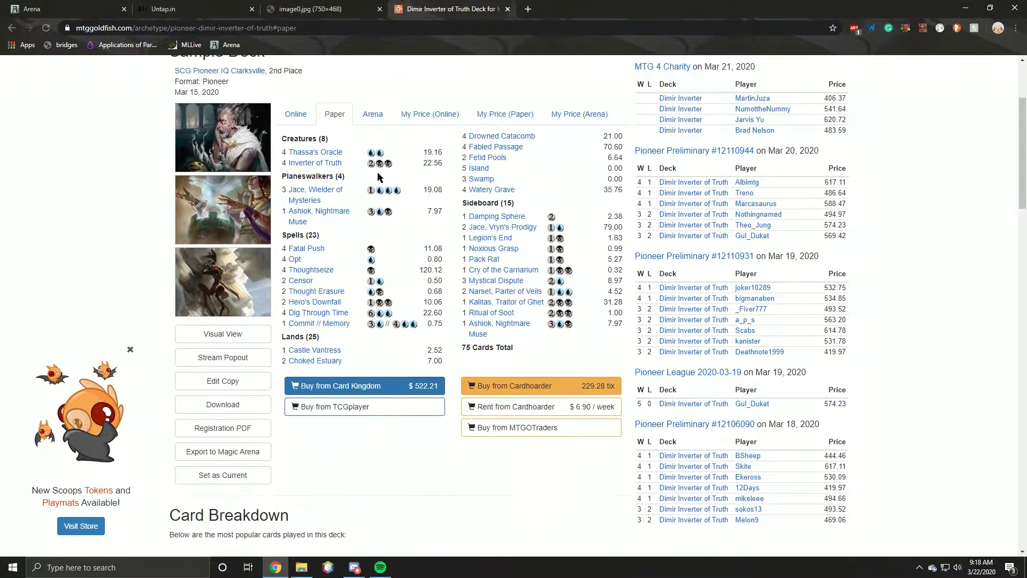
pyautogui.click(232, 270)
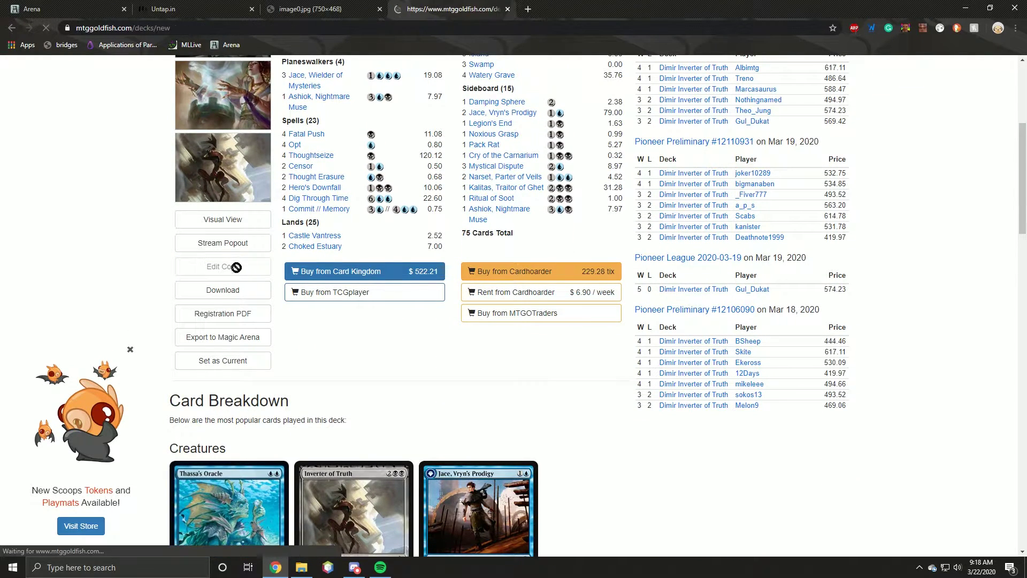
# Step: Compare the copy's Maindeck and Sideboard lists, then go back to the untap.in deck editor
pyautogui.scroll(-4, 232, 263)
pyautogui.click(245, 227)
pyautogui.click(194, 228)
pyautogui.click(245, 228)
pyautogui.click(193, 228)
pyautogui.click(245, 228)
pyautogui.click(206, 231)
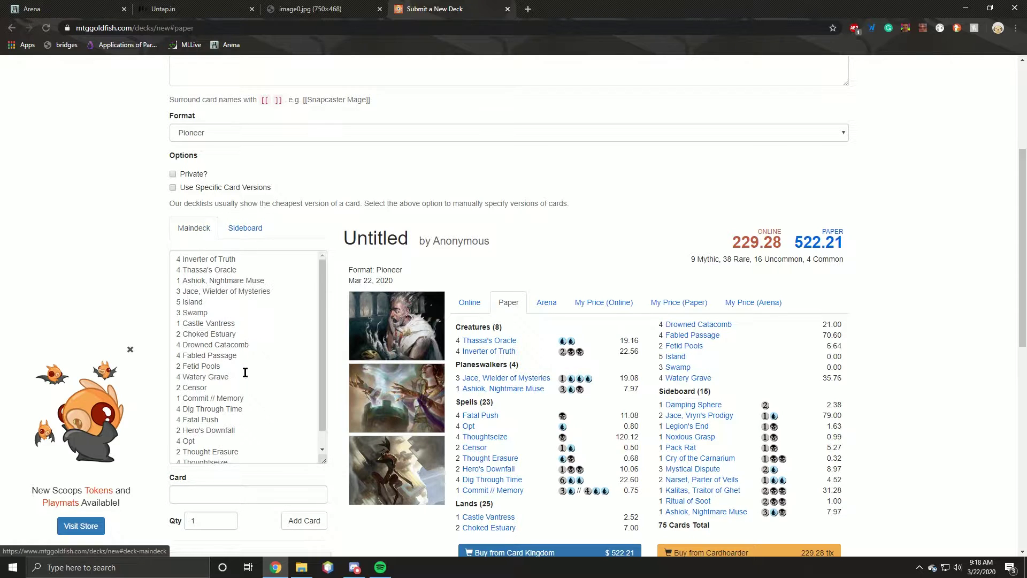
pyautogui.moveTo(180, 387); pyautogui.dragTo(245, 376)
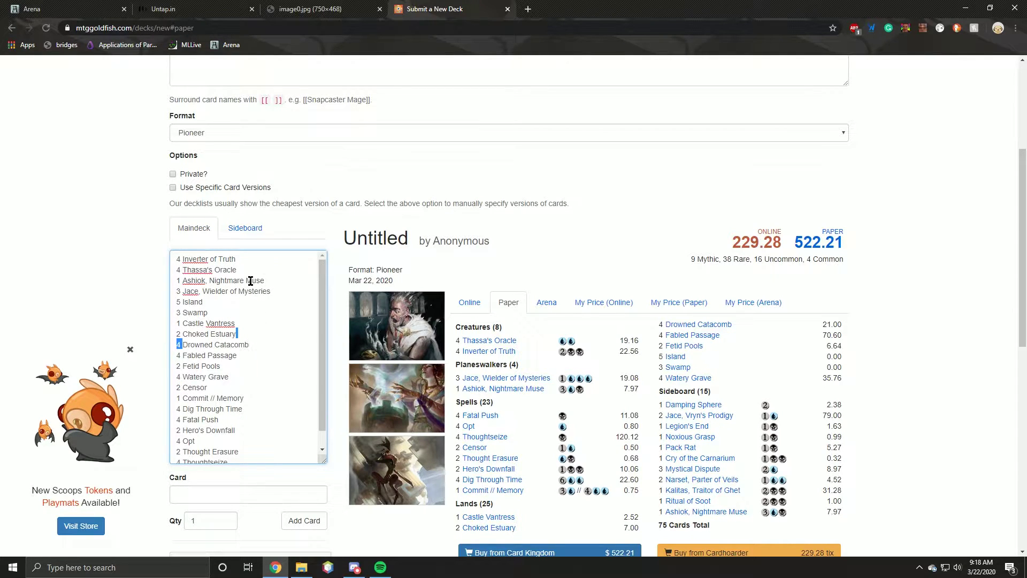
pyautogui.click(195, 8)
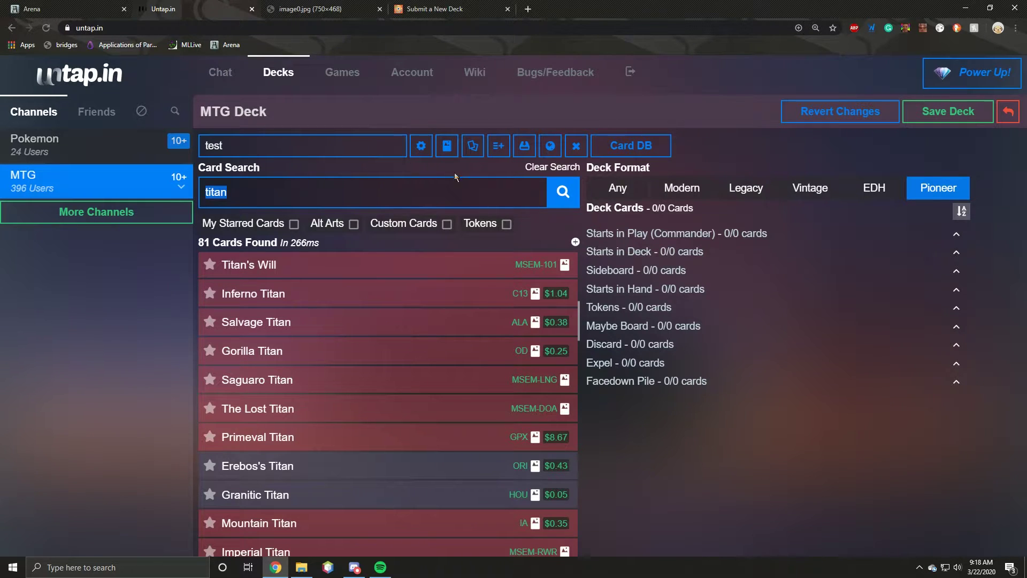
# Step: Copy the MTGGoldfish Dimir Inverter maindeck and paste it into untap.in's Paste Deck box
pyautogui.click(493, 149)
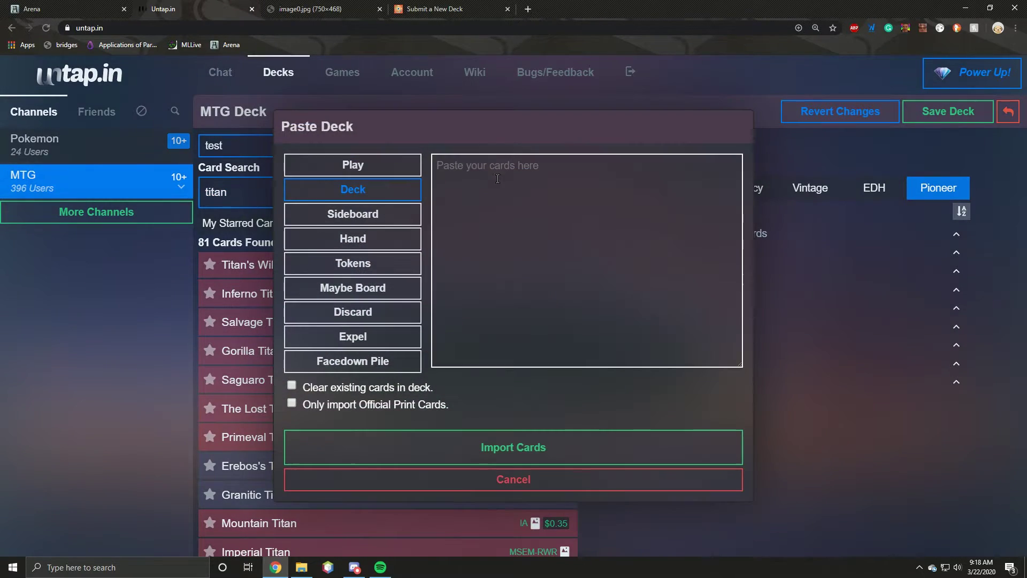
pyautogui.click(428, 7)
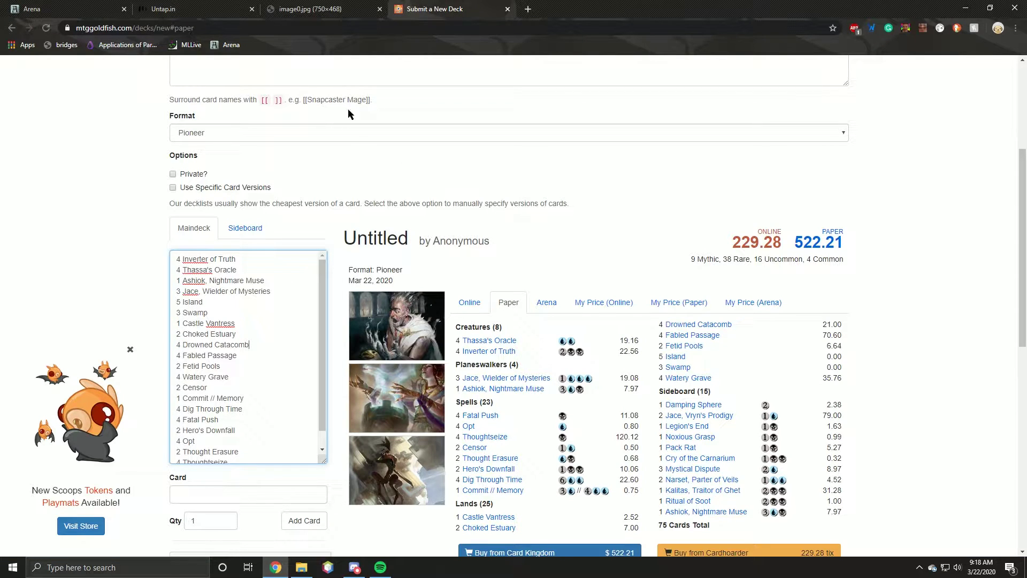
pyautogui.hotkey('ctrl', 'a')
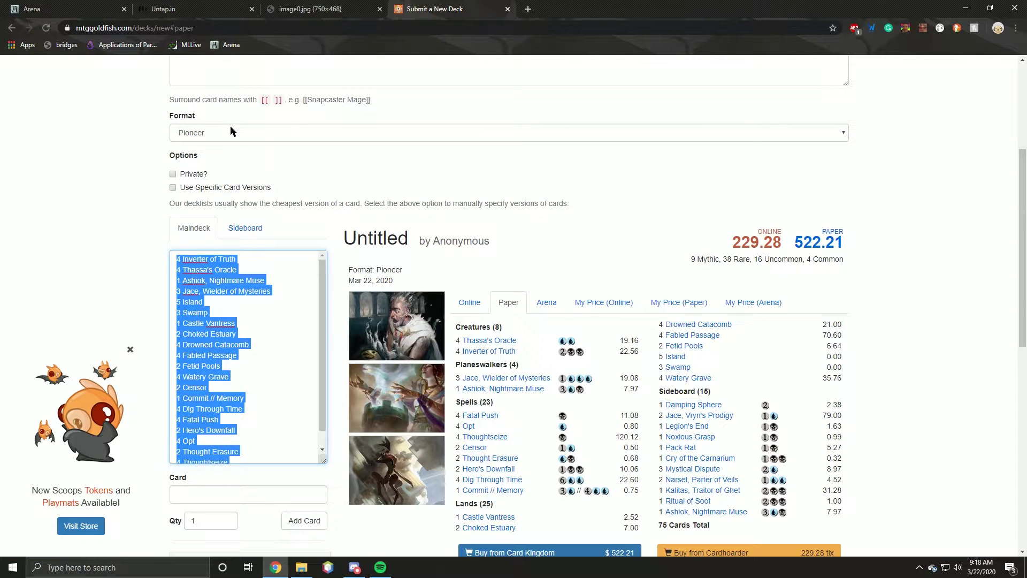
pyautogui.hotkey('ctrl', 'c')
pyautogui.click(182, 8)
pyautogui.hotkey('ctrl', 'v')
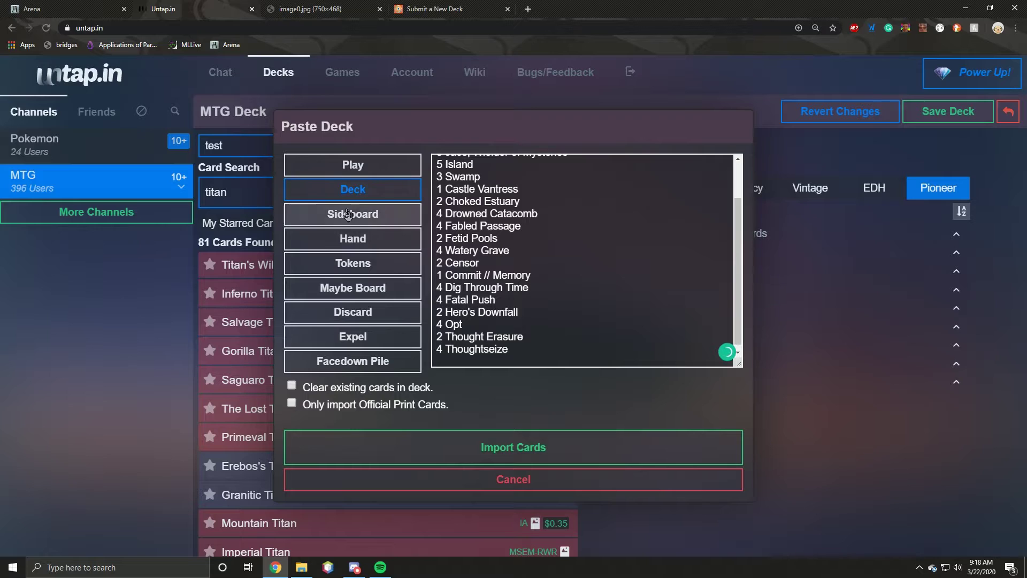
# Step: Paste the MTGGoldfish sideboard under Sideboard and import all the cards into the test deck
pyautogui.click(337, 215)
pyautogui.click(448, 11)
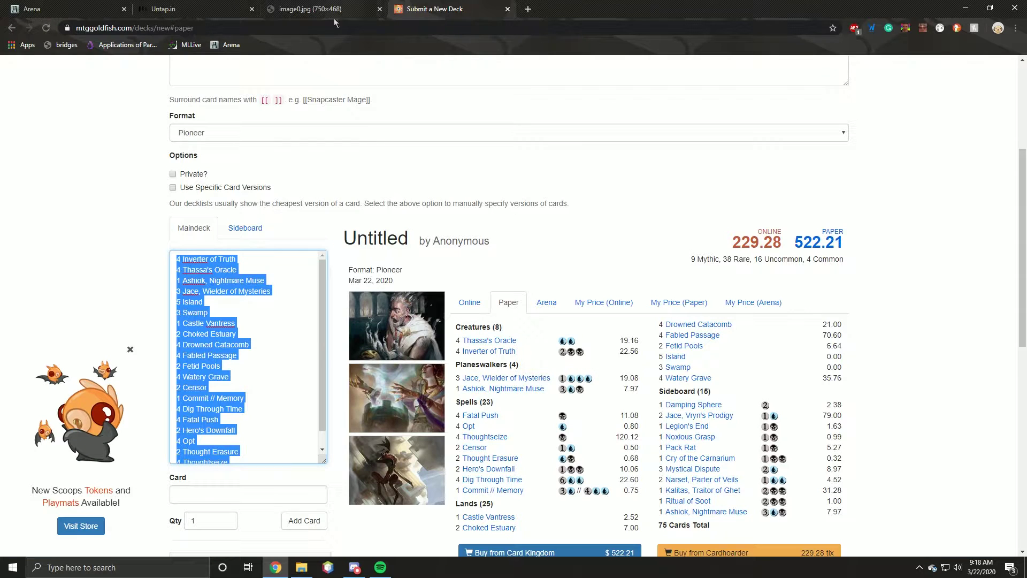
pyautogui.click(245, 228)
pyautogui.click(257, 300)
pyautogui.hotkey('ctrl', 'a')
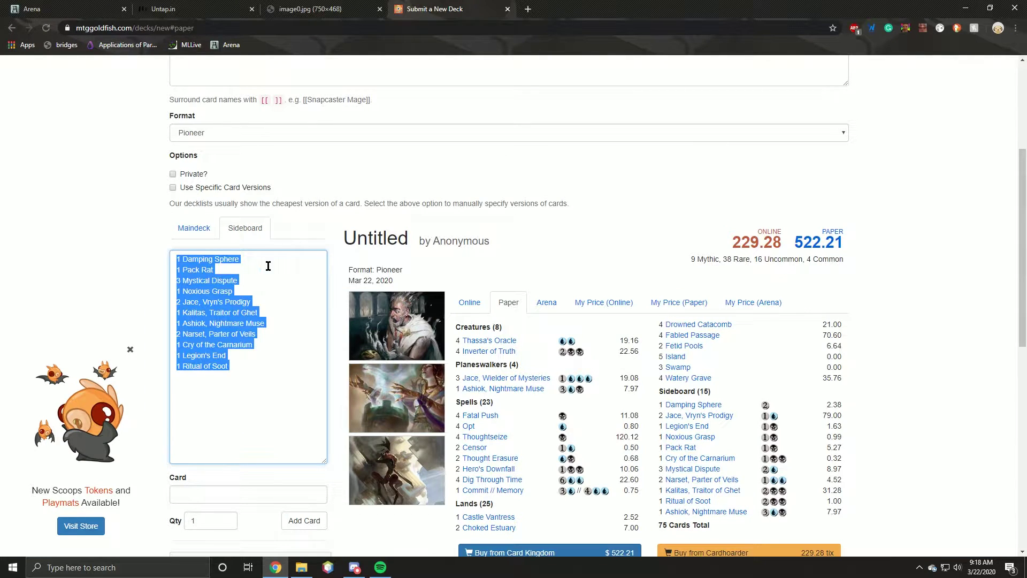
pyautogui.hotkey('ctrl', 'c')
pyautogui.click(182, 8)
pyautogui.click(547, 303)
pyautogui.hotkey('ctrl', 'v')
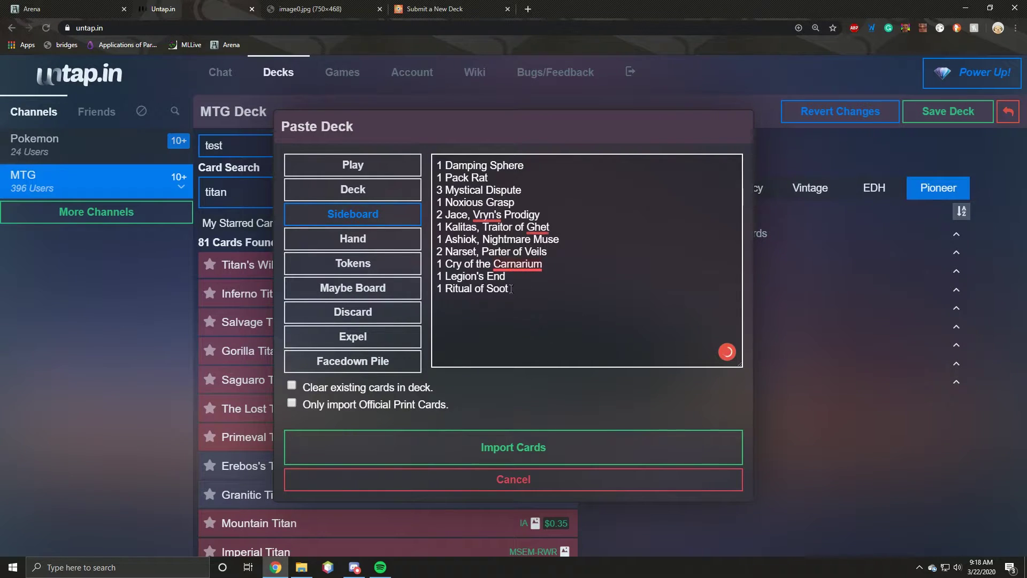
pyautogui.click(441, 449)
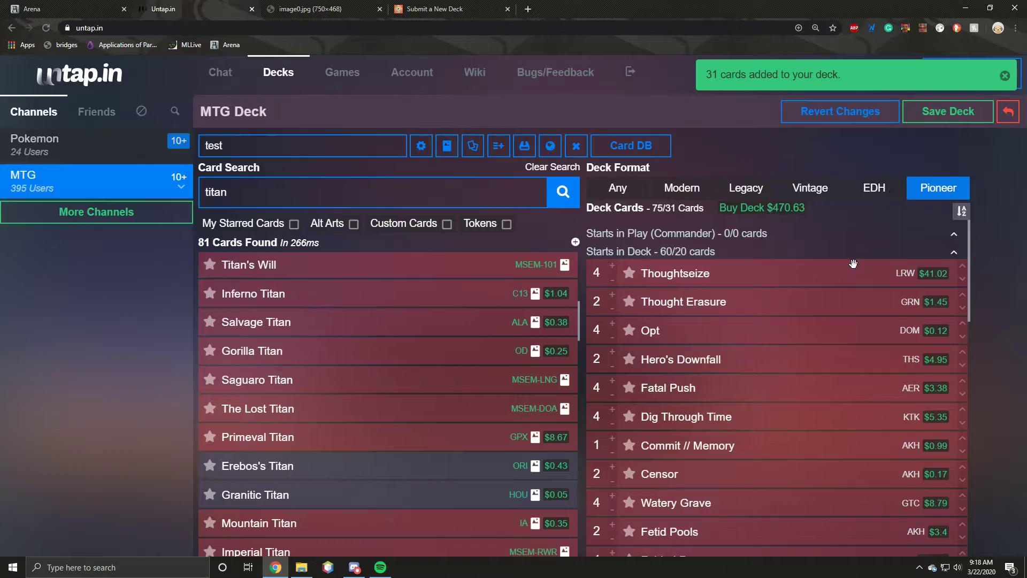
# Step: Try the EDH and Pioneer legality views, then set the deck format to Any
pyautogui.scroll(-15, 852, 263)
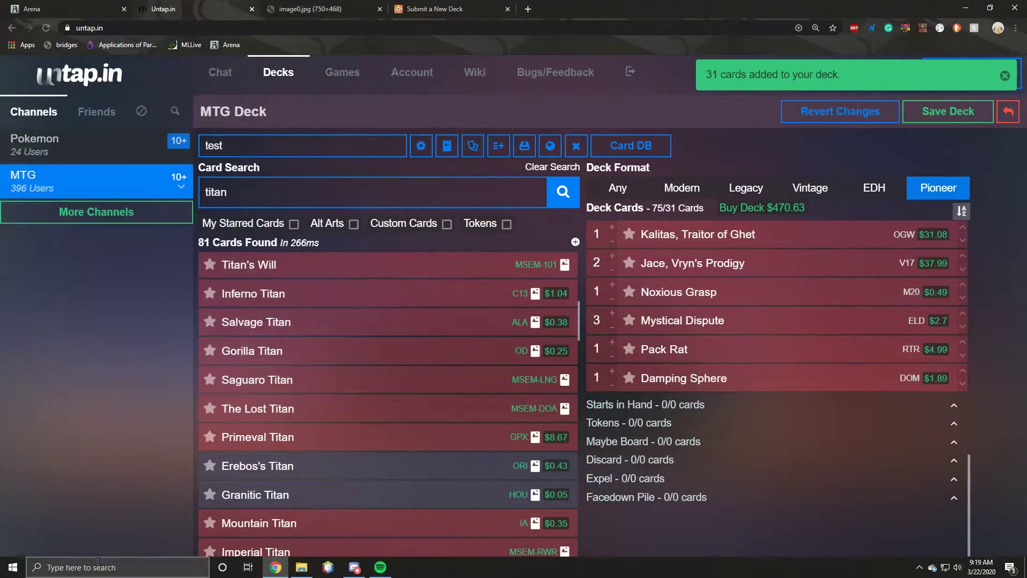
pyautogui.scroll(-2, 534, 465)
pyautogui.moveTo(750, 328)
pyautogui.scroll(8, 753, 329)
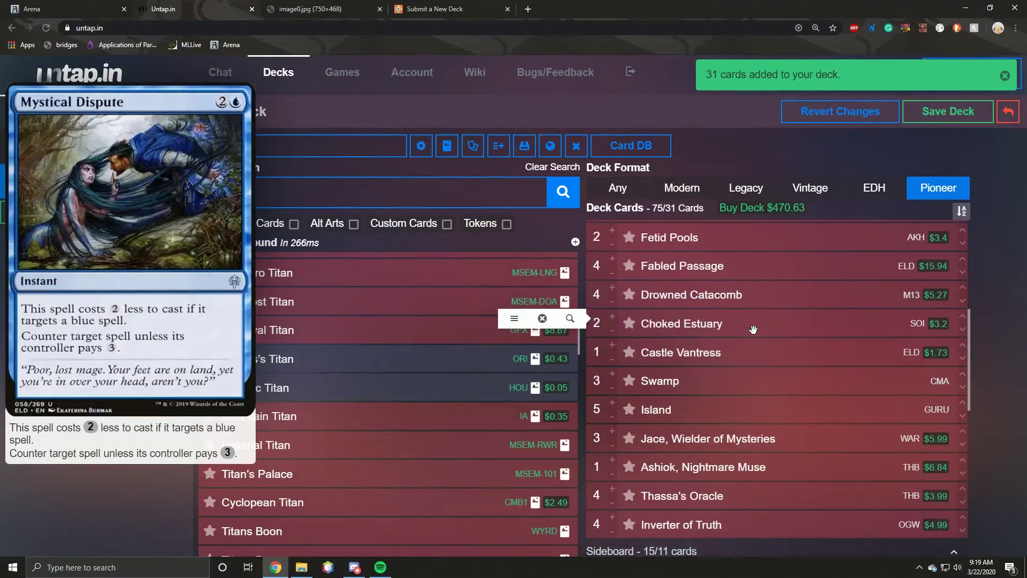
pyautogui.scroll(5, 753, 329)
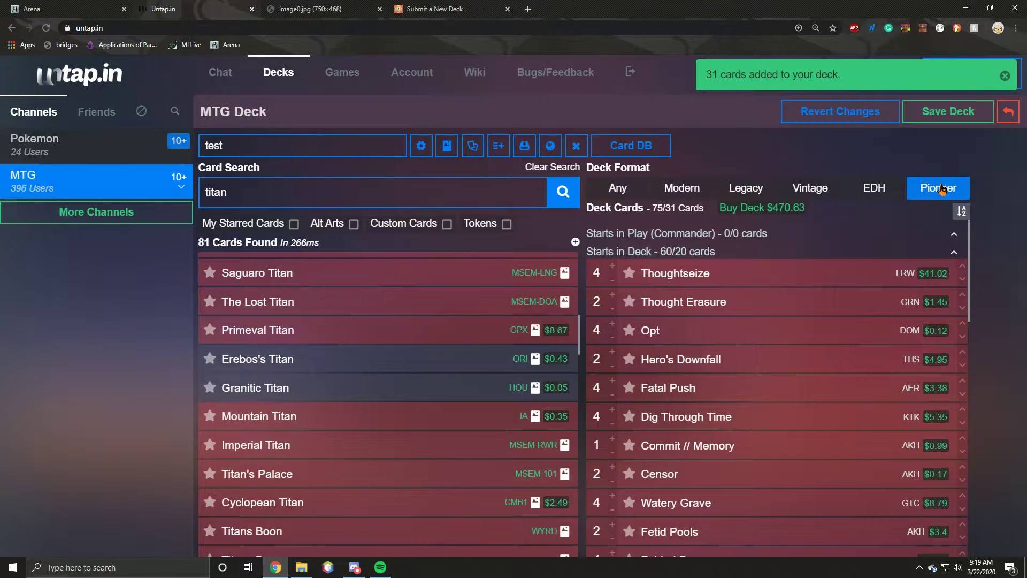
pyautogui.click(853, 192)
pyautogui.click(925, 190)
pyautogui.click(853, 193)
pyautogui.click(918, 186)
pyautogui.click(609, 190)
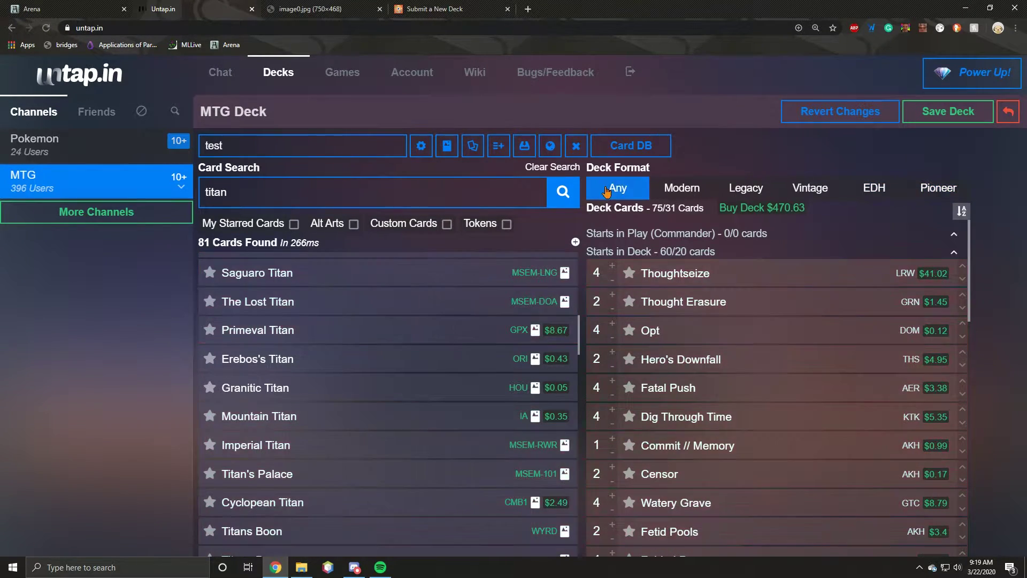
# Step: Check the MTGGoldfish submission page, then scroll through the 75-card untap.in deck list
pyautogui.scroll(-3, 668, 301)
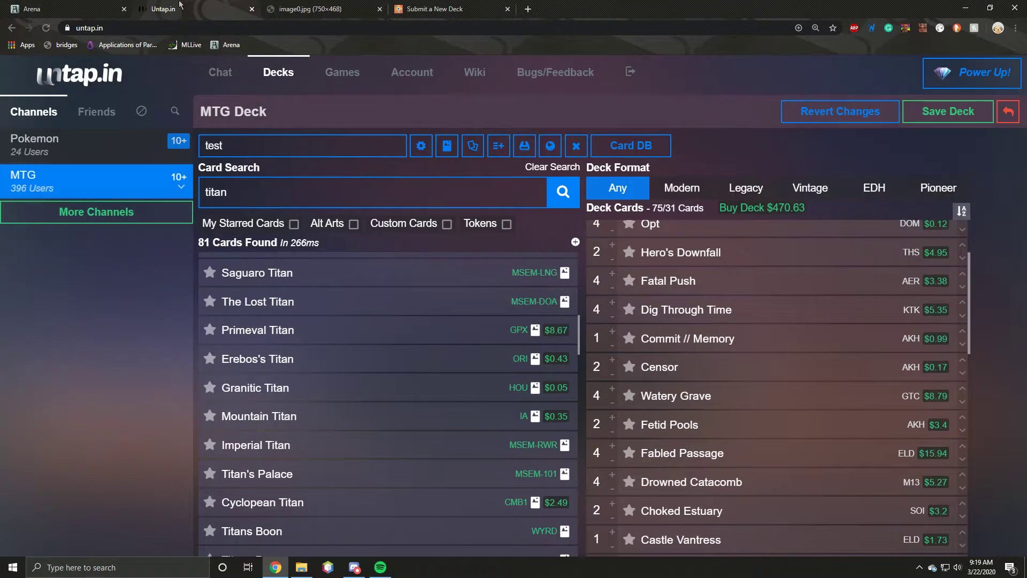
pyautogui.click(434, 9)
pyautogui.scroll(4, 331, 57)
pyautogui.click(185, 9)
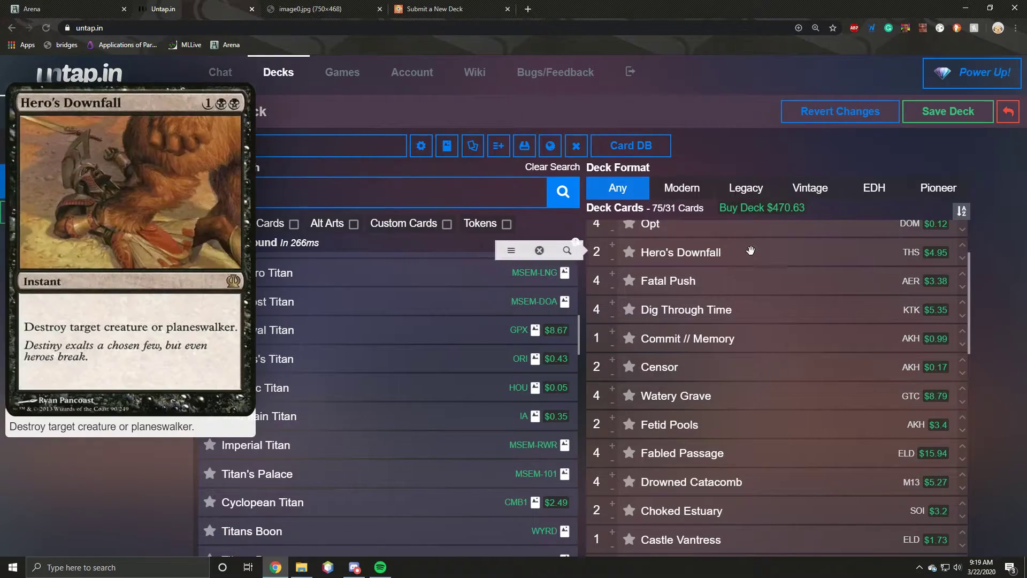
pyautogui.scroll(-1, 728, 243)
pyautogui.scroll(-4, 728, 244)
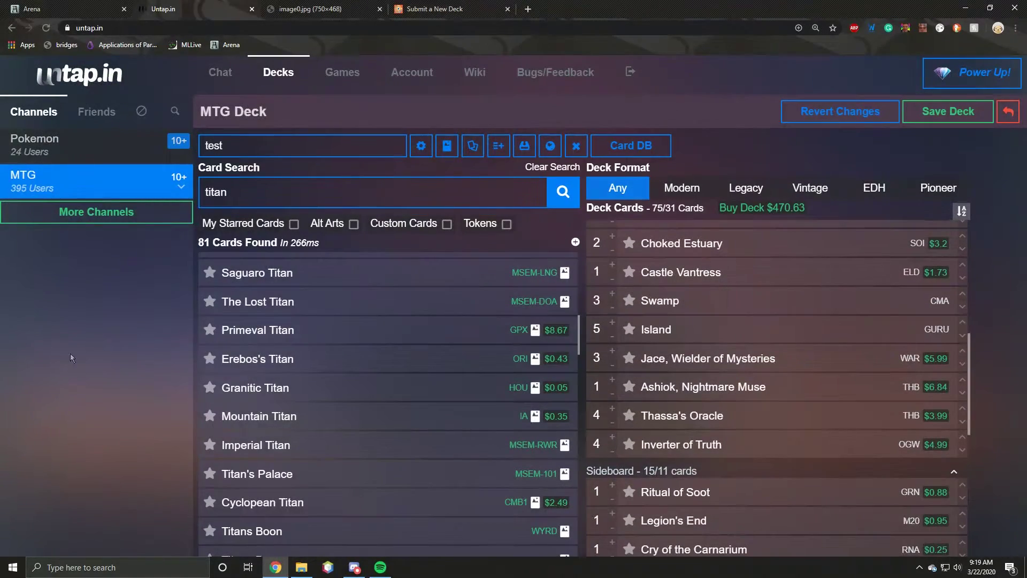
pyautogui.scroll(-2, 653, 454)
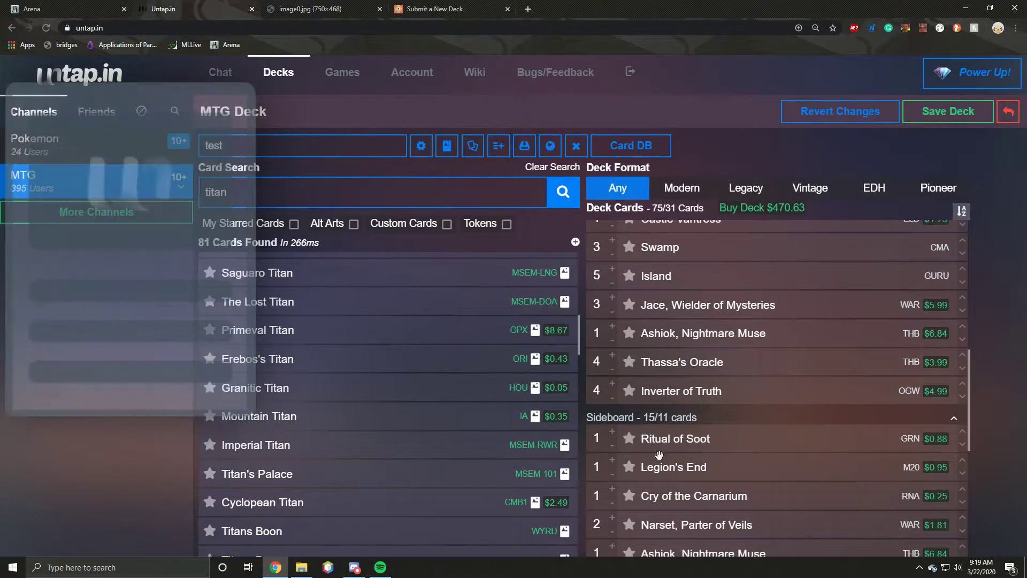
pyautogui.moveTo(658, 398)
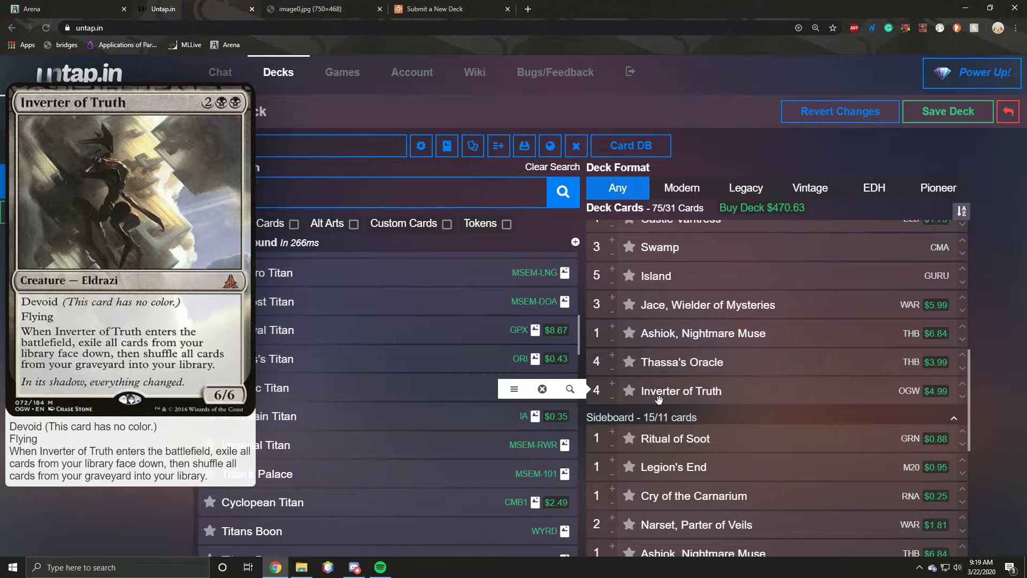
pyautogui.scroll(5, 658, 399)
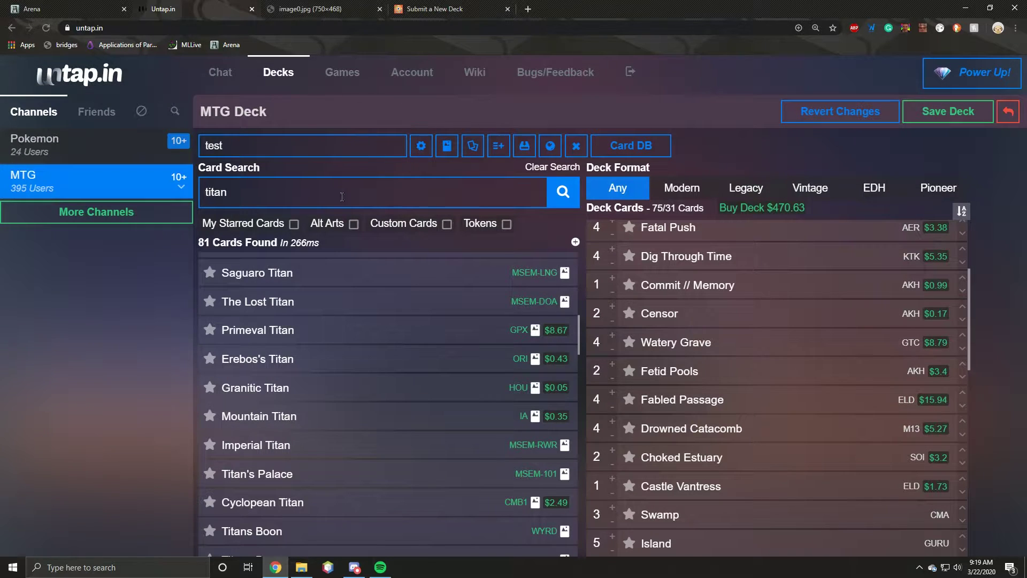
# Step: Replace the LRW Thoughtseize with four THS Thoughtseize
pyautogui.scroll(3, 666, 299)
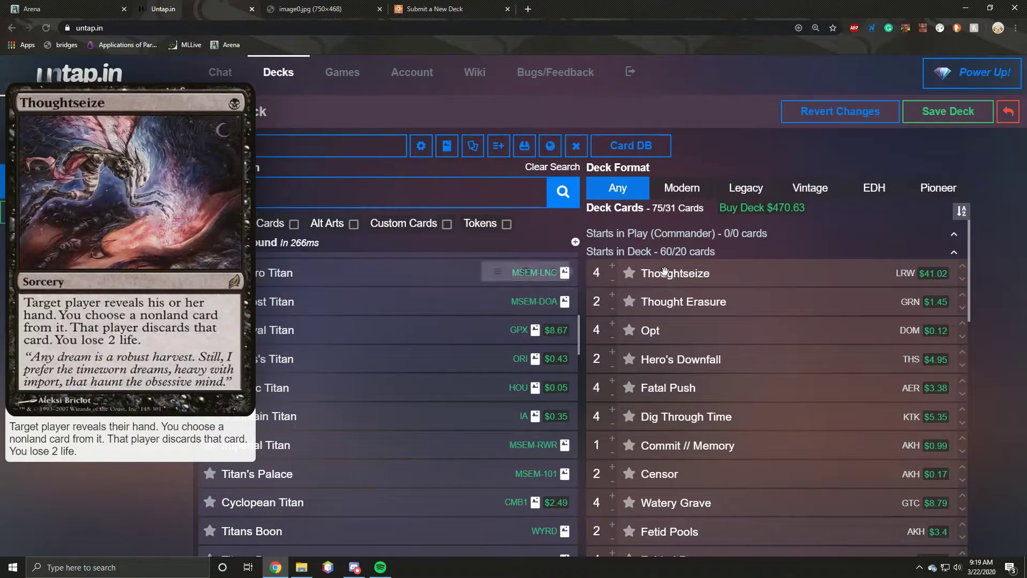
pyautogui.click(665, 272)
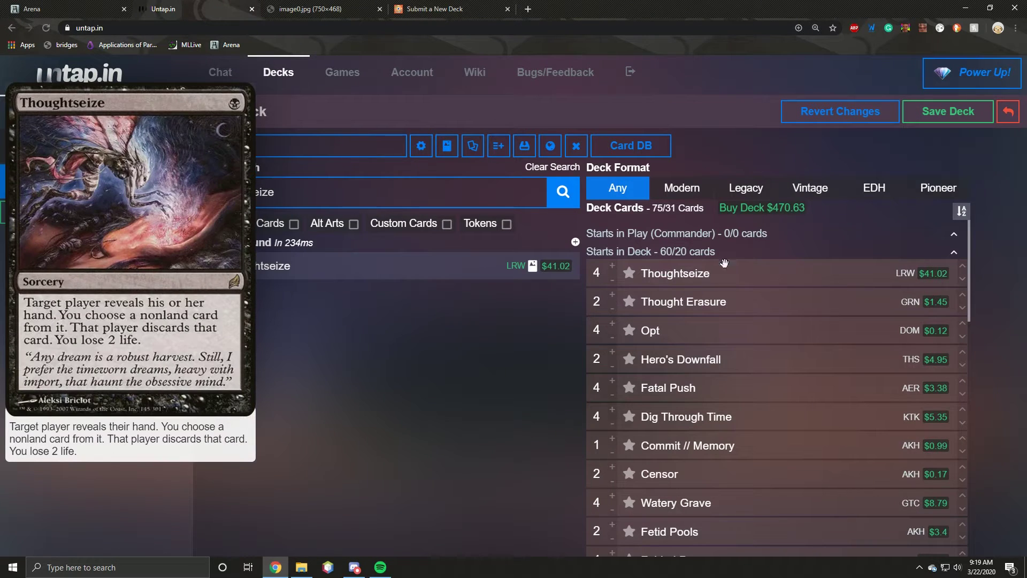
pyautogui.click(624, 265)
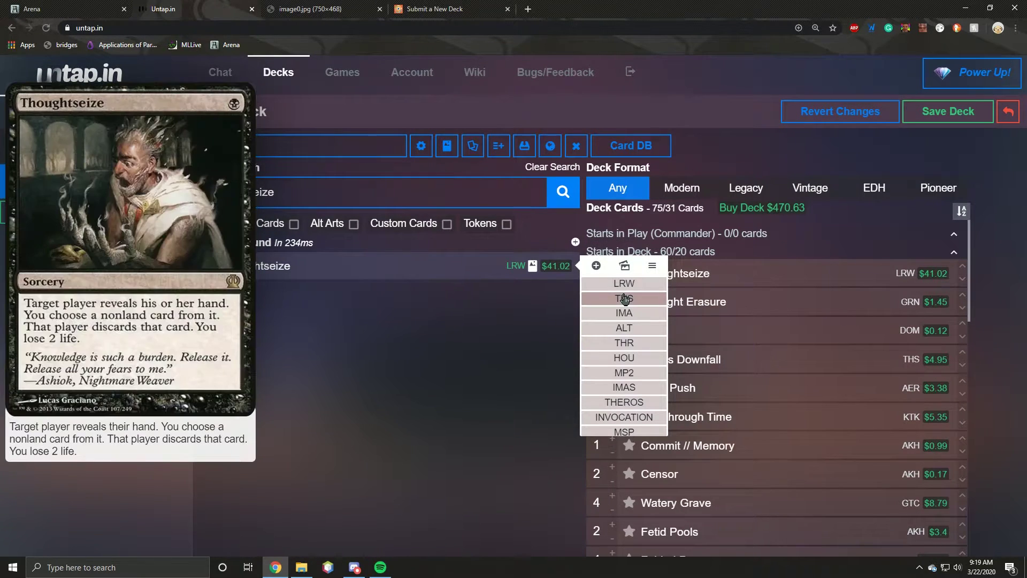
pyautogui.click(623, 289)
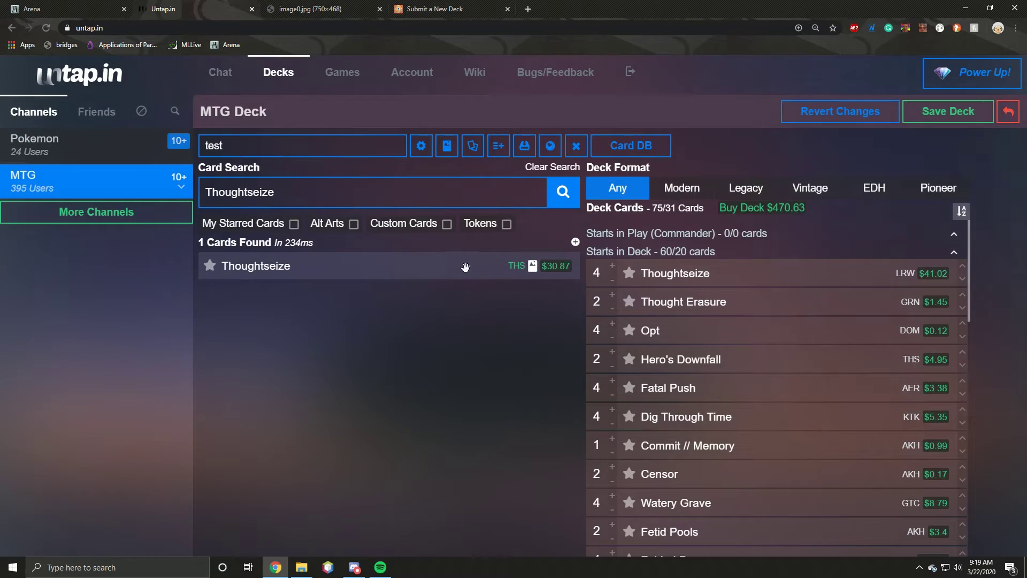
pyautogui.click(595, 266)
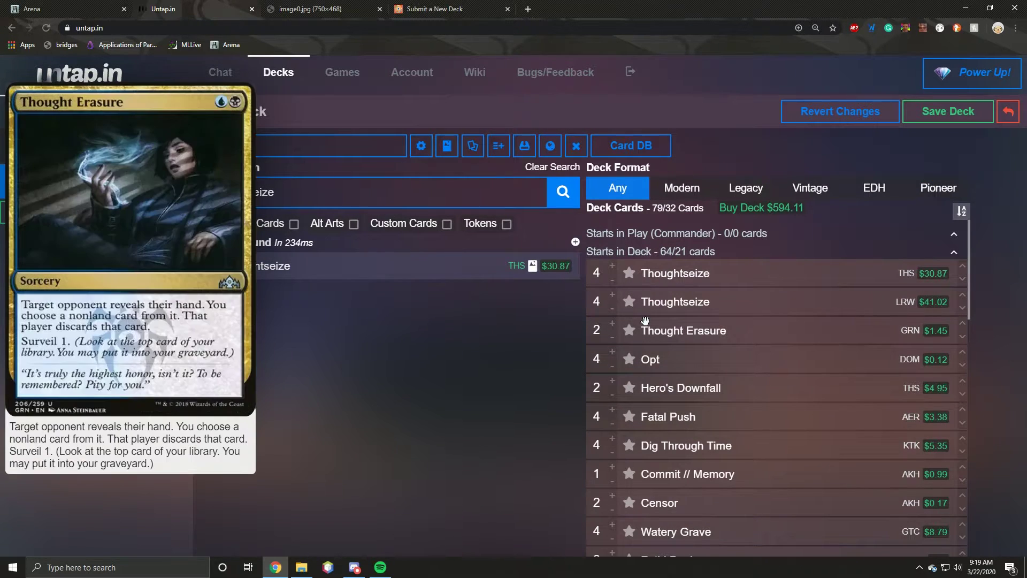
pyautogui.moveTo(576, 311)
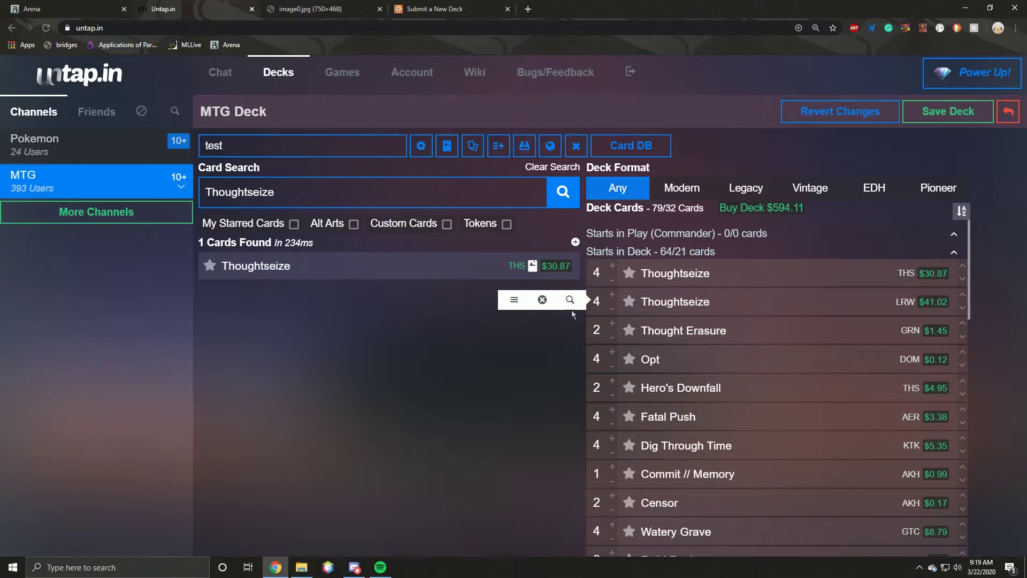
pyautogui.click(554, 297)
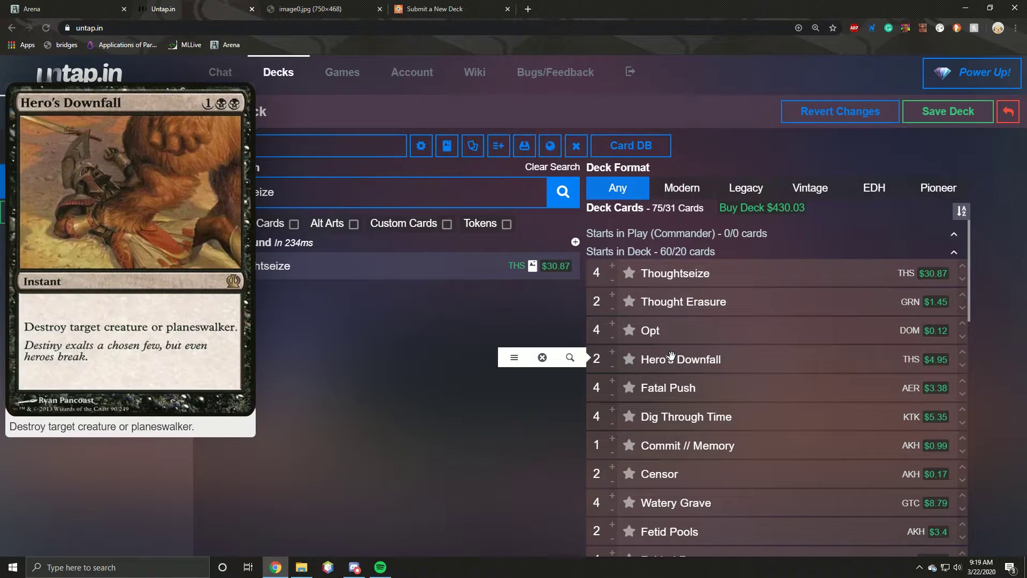
# Step: Swap the THS Hero's Downfall for two CP2 Hero's Downfall
pyautogui.click(671, 357)
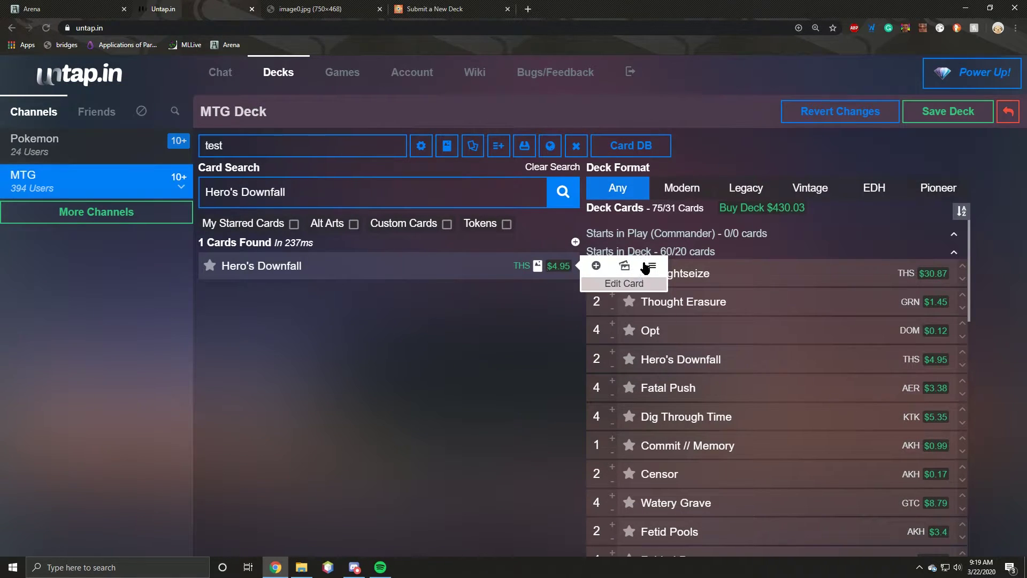
pyautogui.click(649, 266)
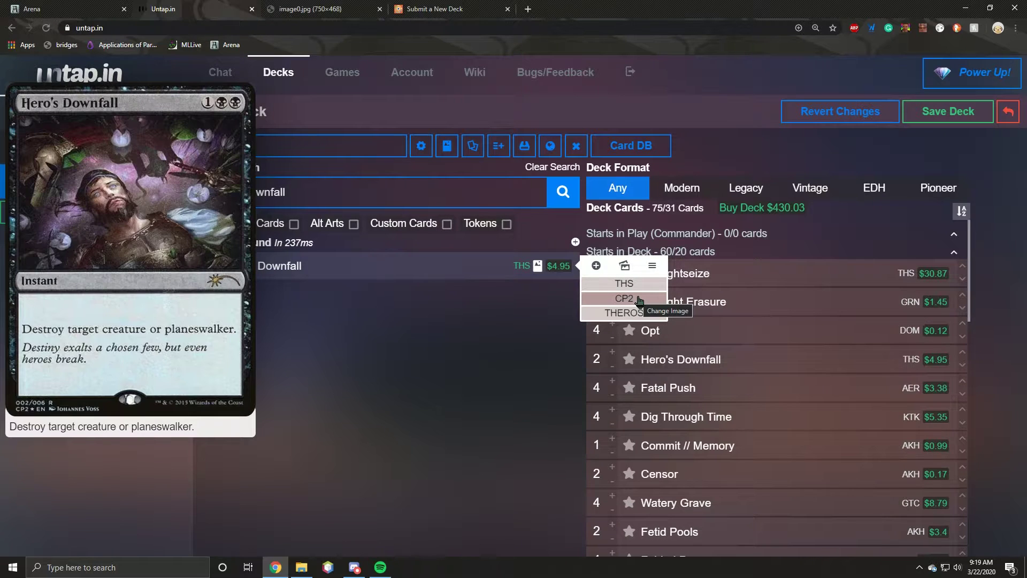
pyautogui.click(639, 299)
pyautogui.click(596, 265)
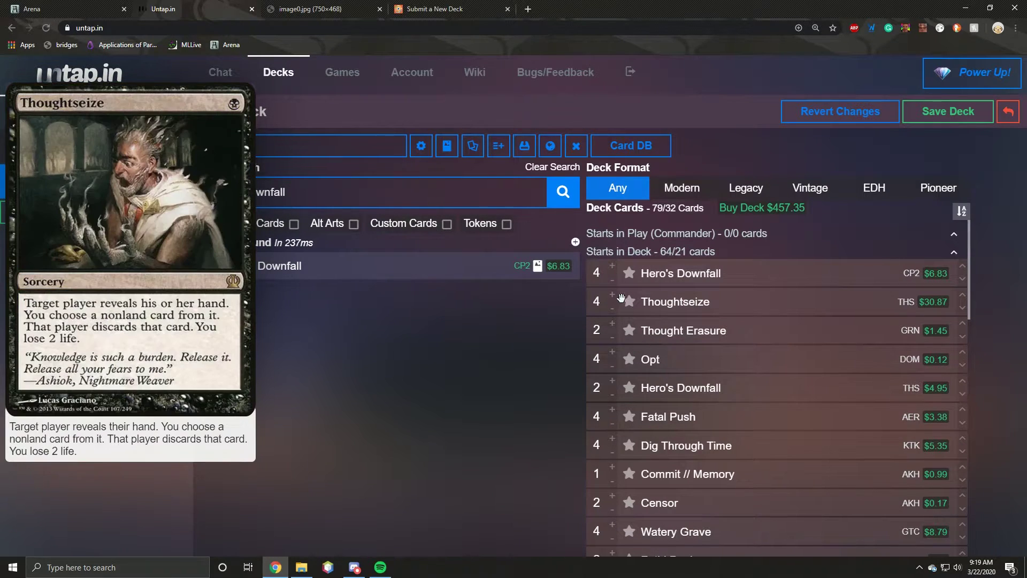
pyautogui.doubleClick(613, 278)
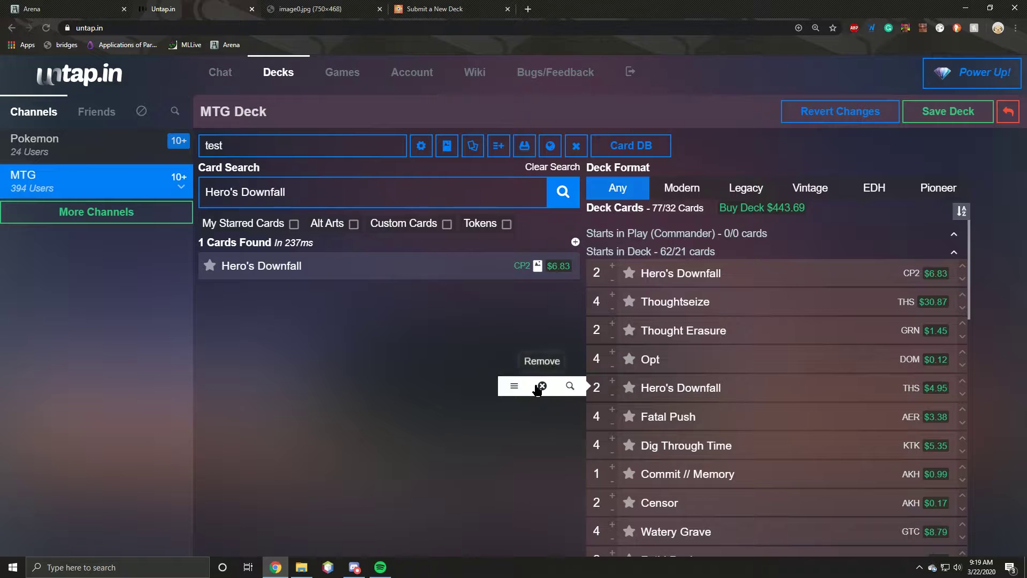
pyautogui.click(541, 386)
# Step: Replace the AER Fatal Push with four FNM Fatal Push
pyautogui.click(571, 385)
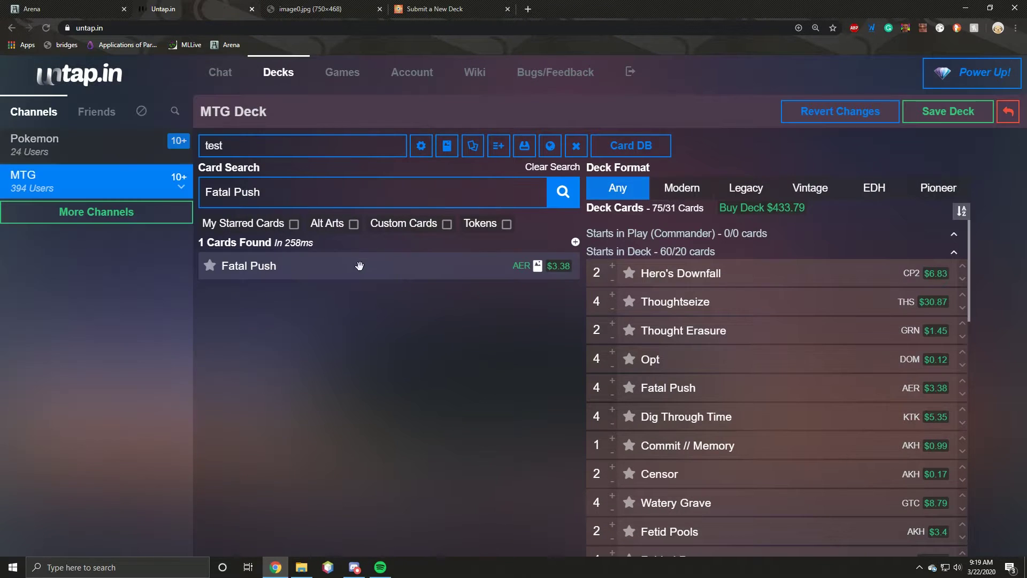
pyautogui.click(625, 265)
pyautogui.click(621, 300)
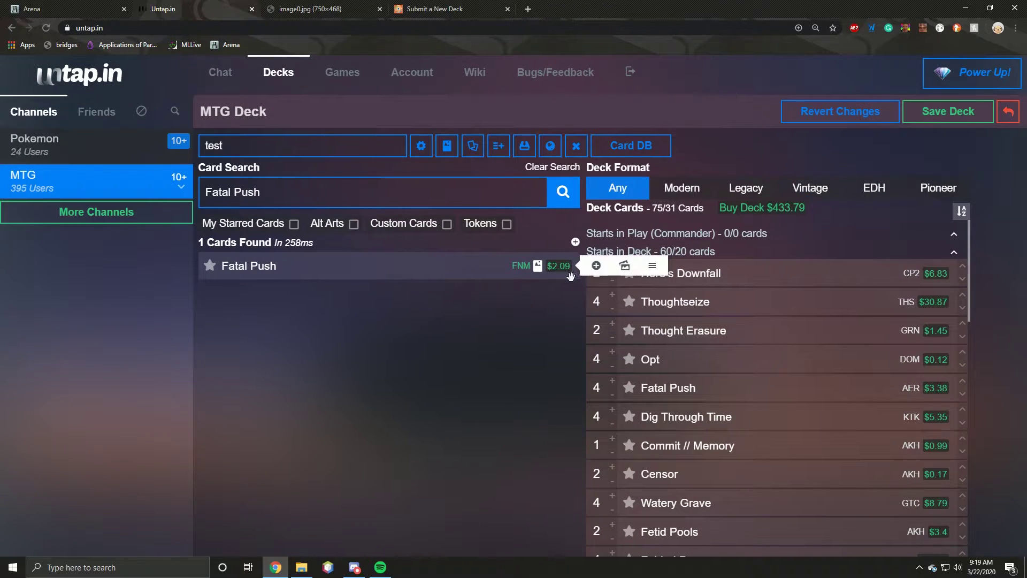
pyautogui.click(596, 266)
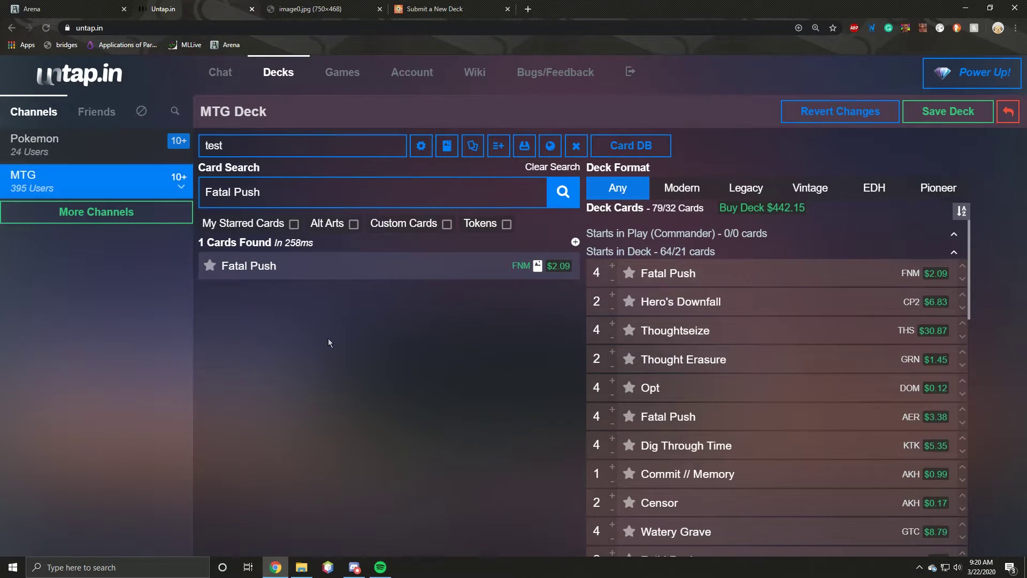
pyautogui.click(538, 414)
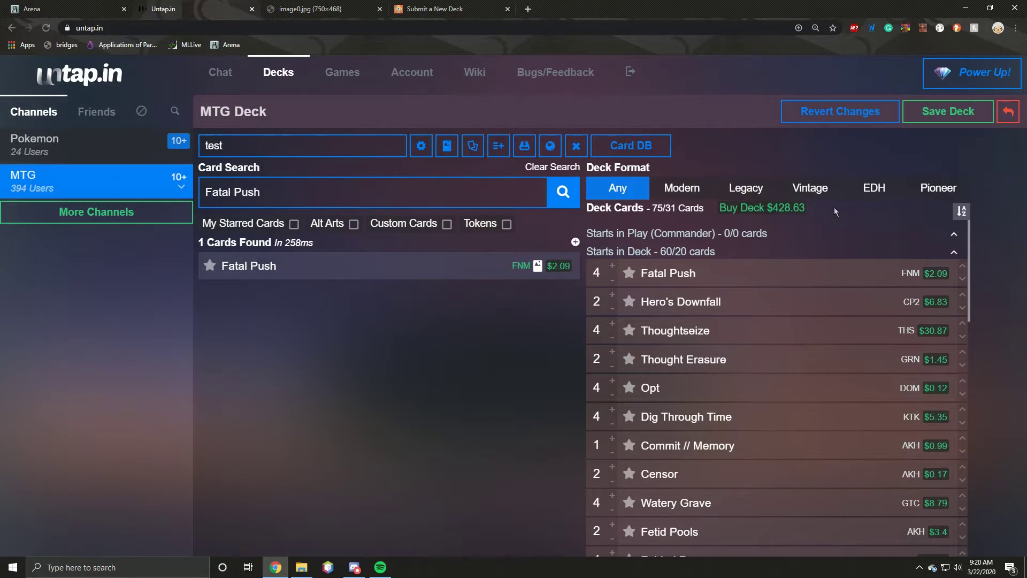
# Step: Review the updated deck list and save the test deck
pyautogui.scroll(-2, 641, 317)
pyautogui.scroll(-2, 640, 317)
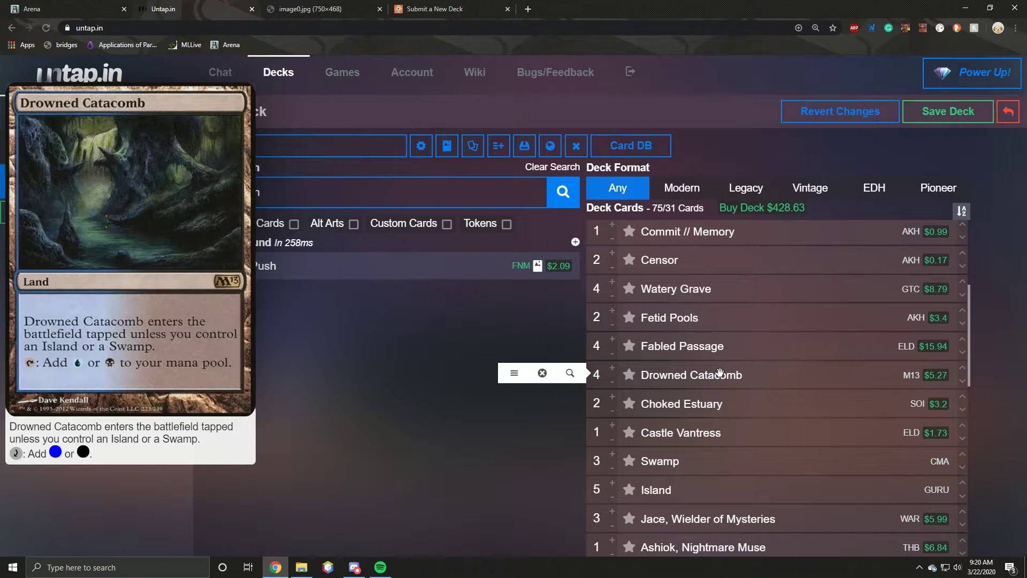
pyautogui.scroll(-2, 720, 372)
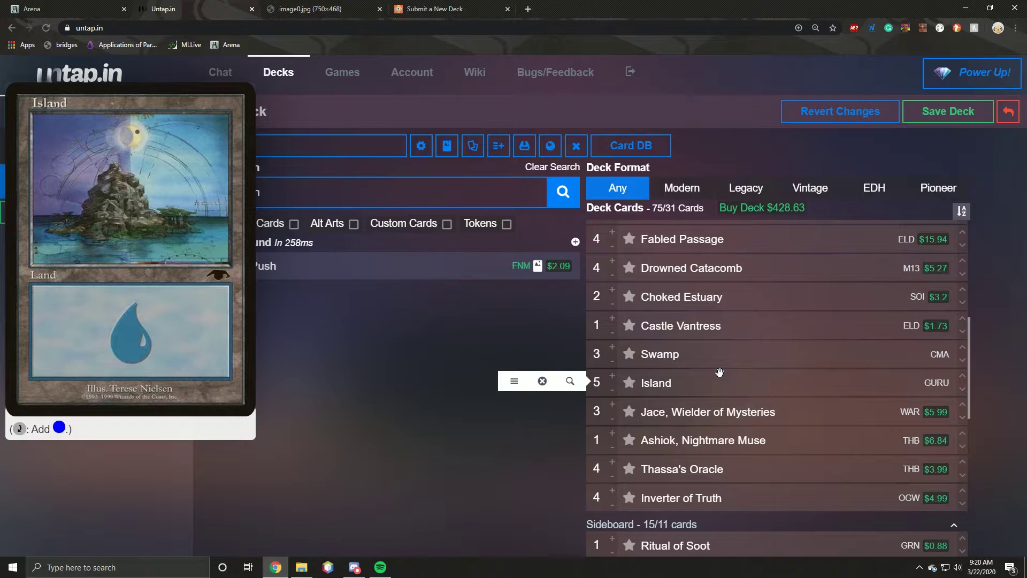
pyautogui.scroll(-2, 703, 372)
pyautogui.moveTo(703, 373)
pyautogui.scroll(-4, 702, 372)
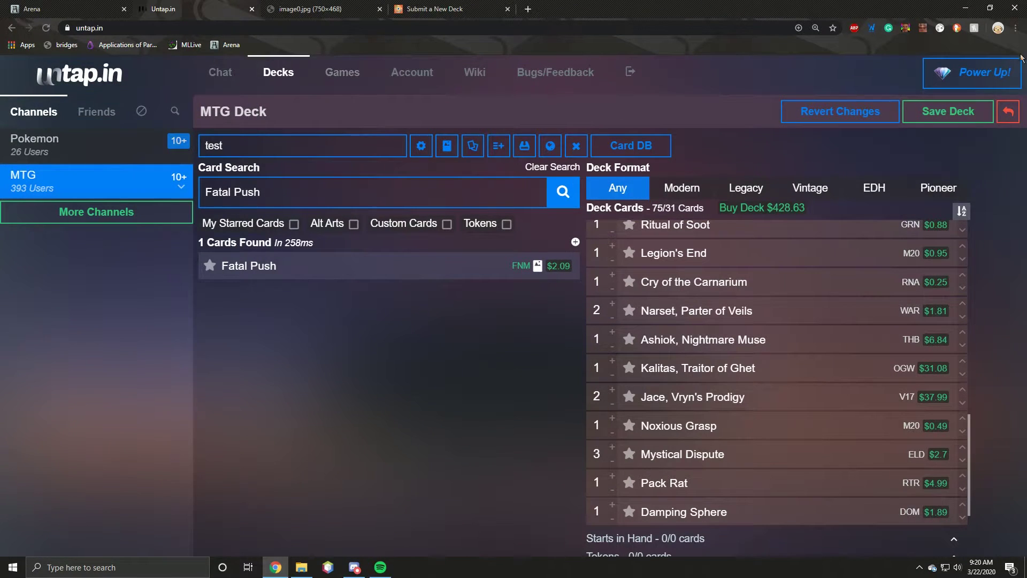
pyautogui.click(924, 113)
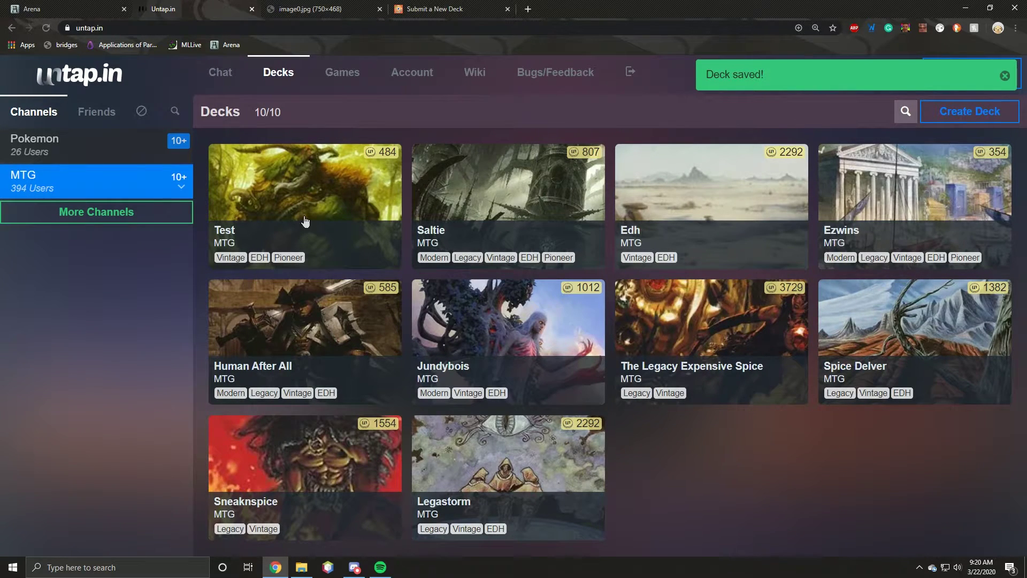
# Step: Reopen the Test deck from the Decks page and look over its list
pyautogui.click(313, 221)
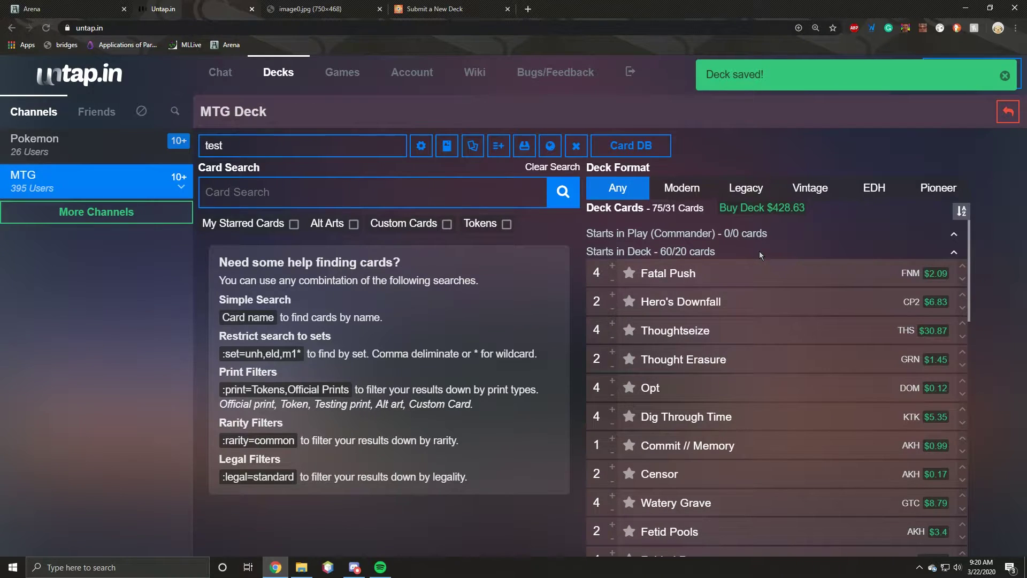
pyautogui.scroll(-11, 759, 251)
pyautogui.scroll(9, 856, 321)
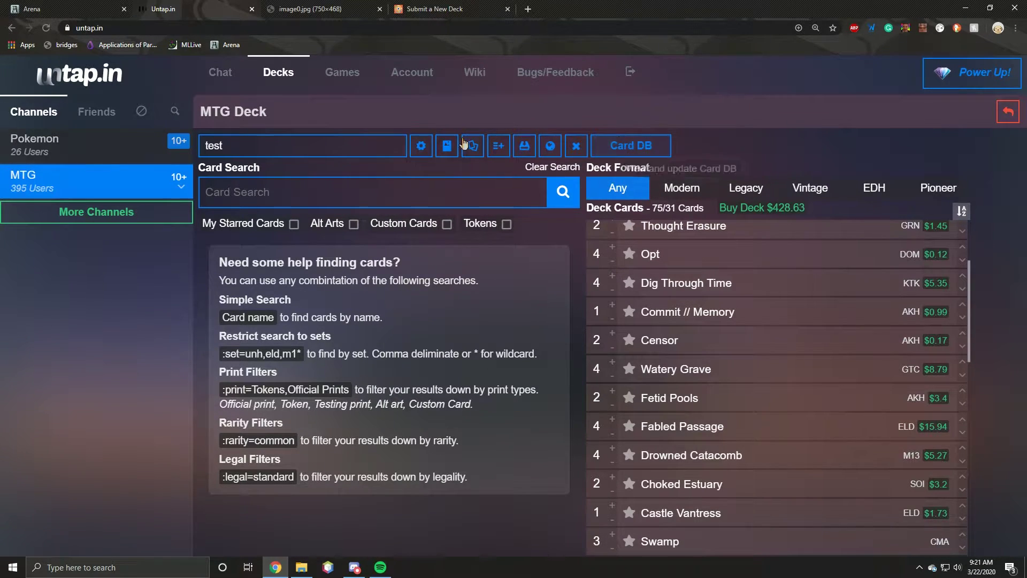
# Step: Make Fatal Push the test deck's cover image
pyautogui.click(421, 145)
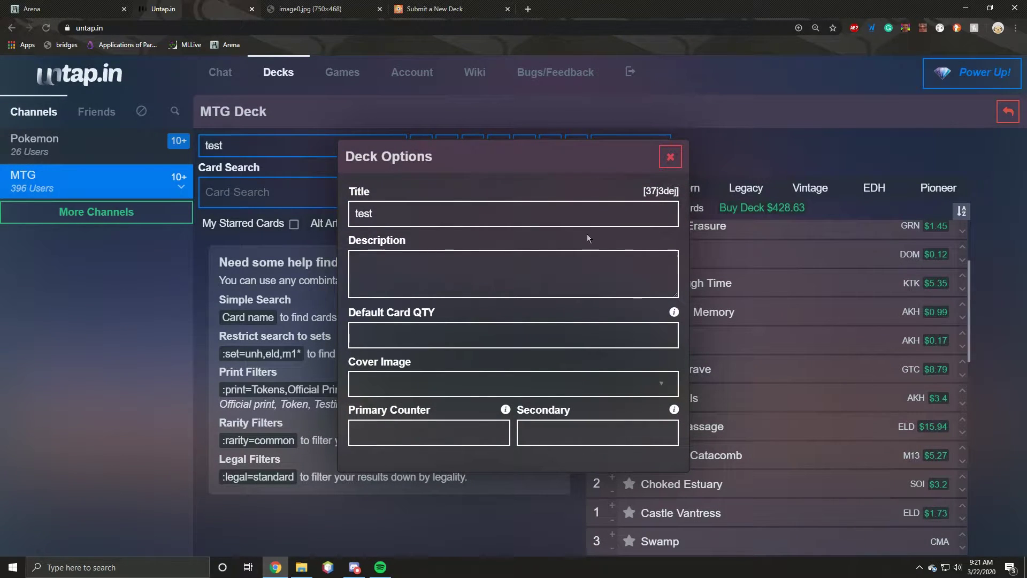
pyautogui.click(504, 384)
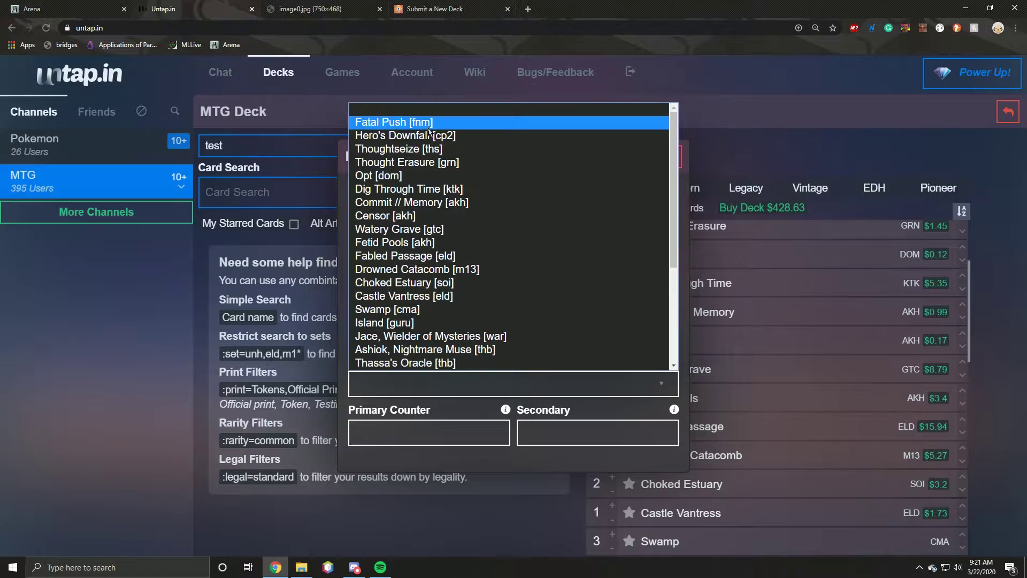
pyautogui.click(427, 128)
pyautogui.click(670, 157)
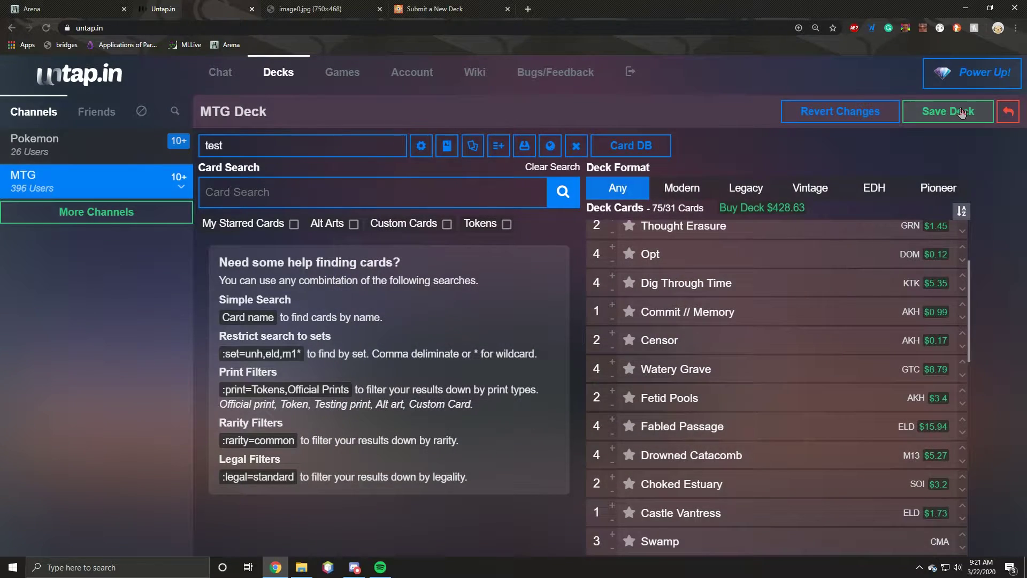
# Step: Save the test deck, then open Human After All and return to the Decks list
pyautogui.click(958, 114)
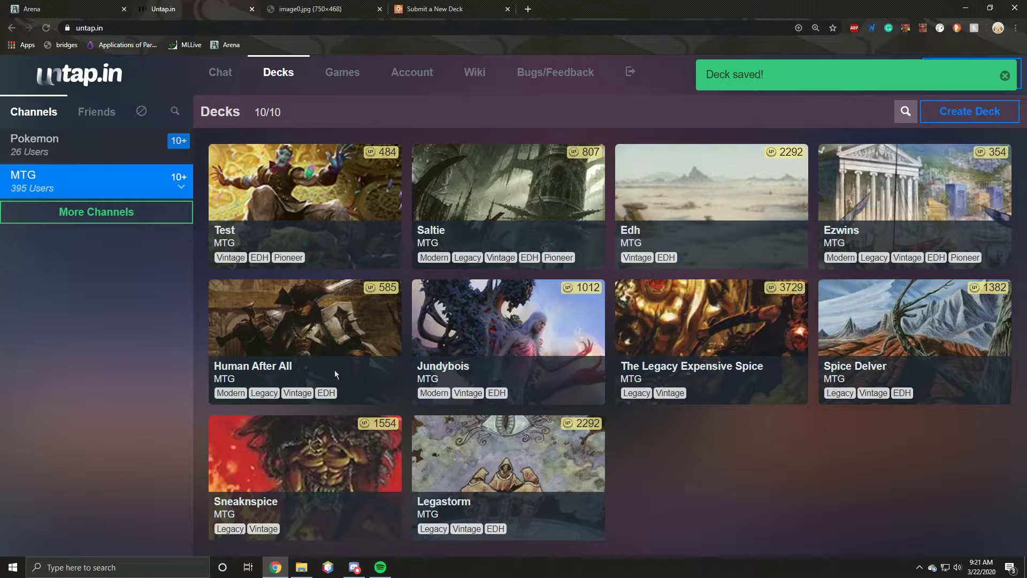
pyautogui.click(282, 319)
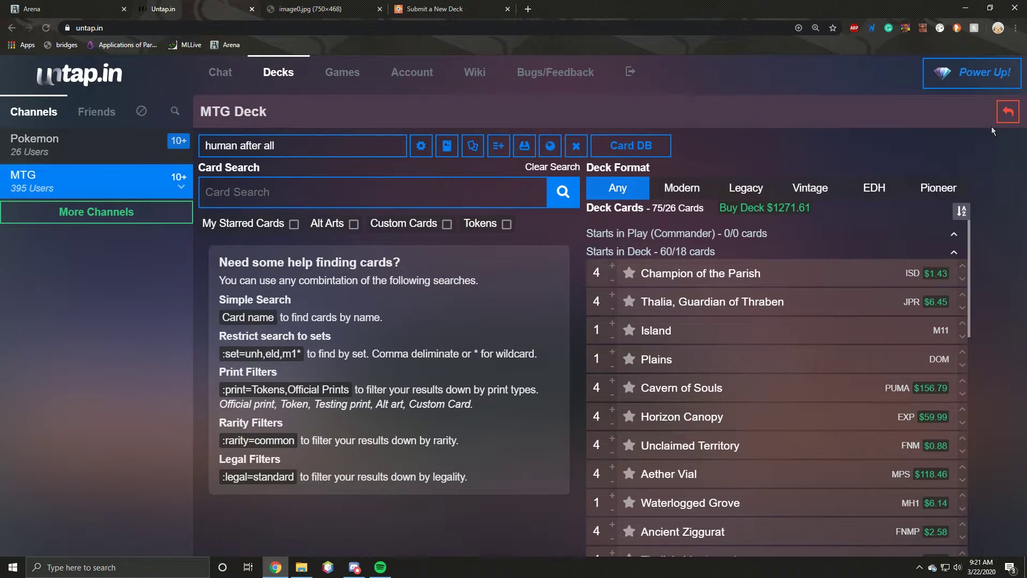
pyautogui.click(1008, 112)
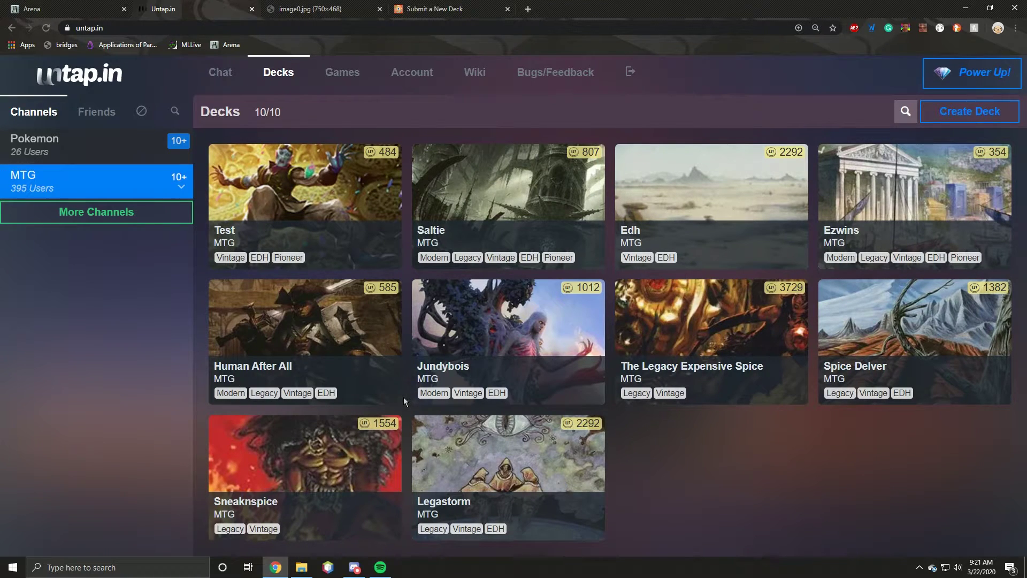
# Step: Browse the All Games list on the Games page and begin a New Game setup
pyautogui.click(349, 82)
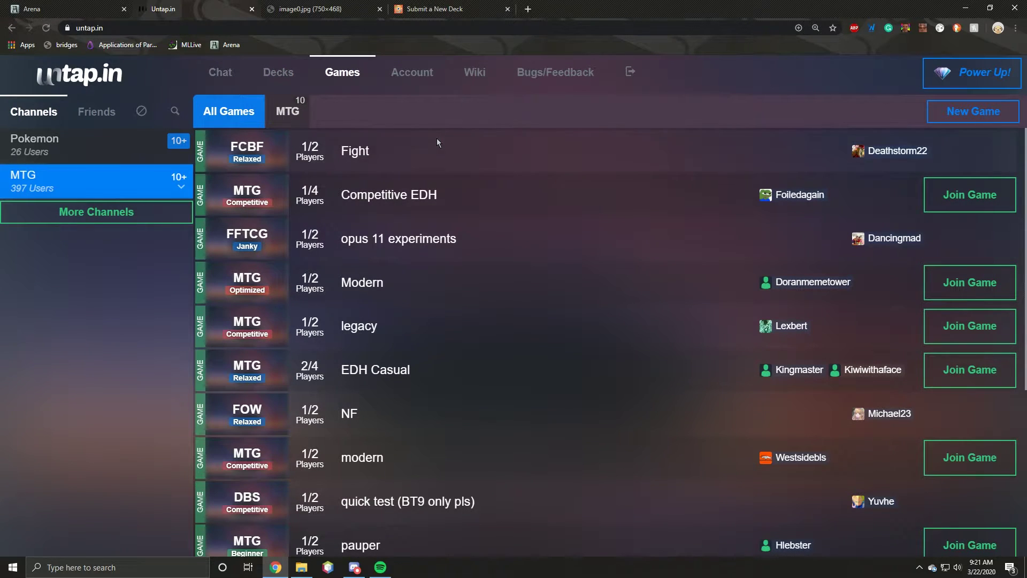
pyautogui.scroll(-5, 431, 160)
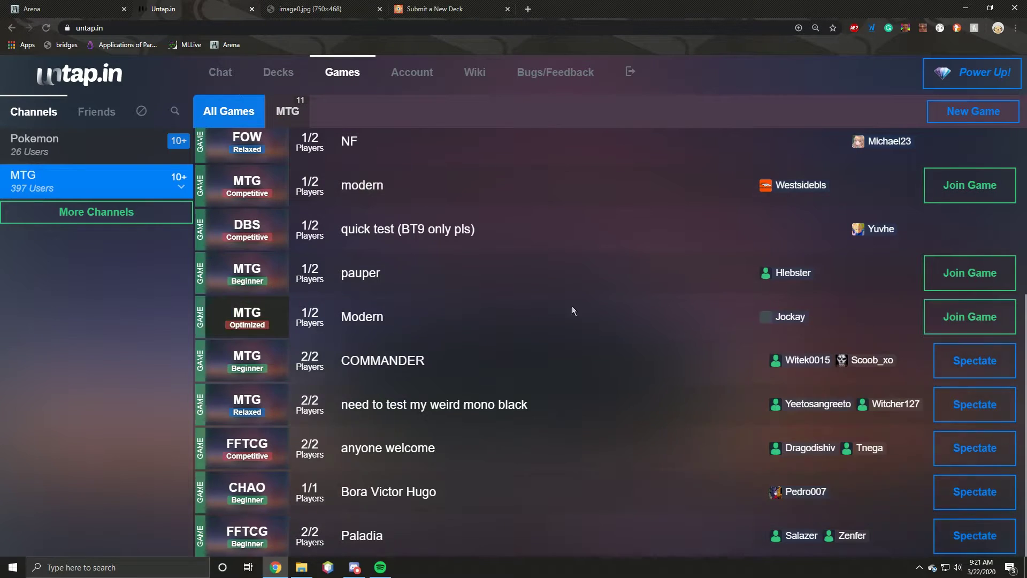
pyautogui.scroll(5, 489, 384)
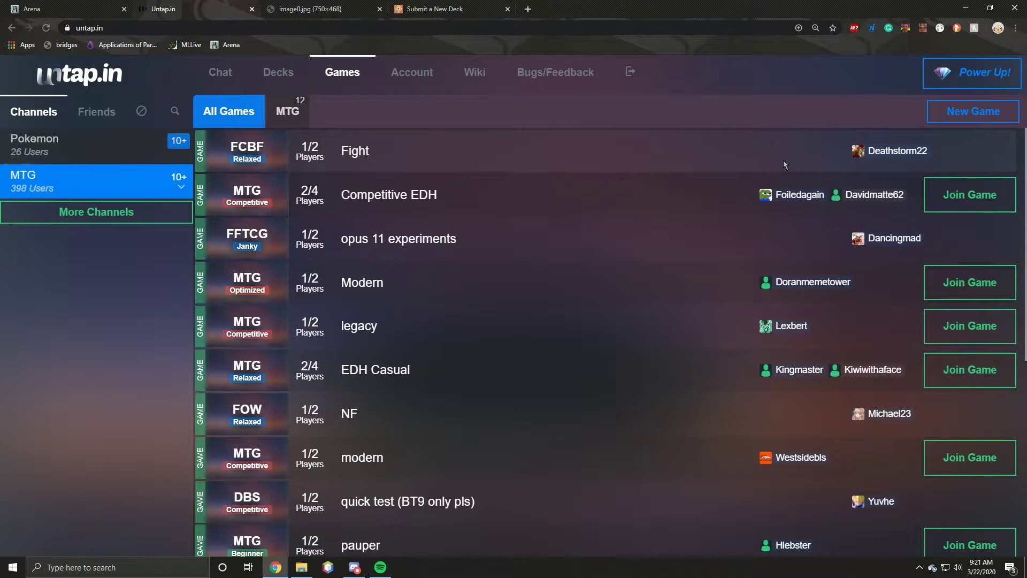
pyautogui.click(933, 113)
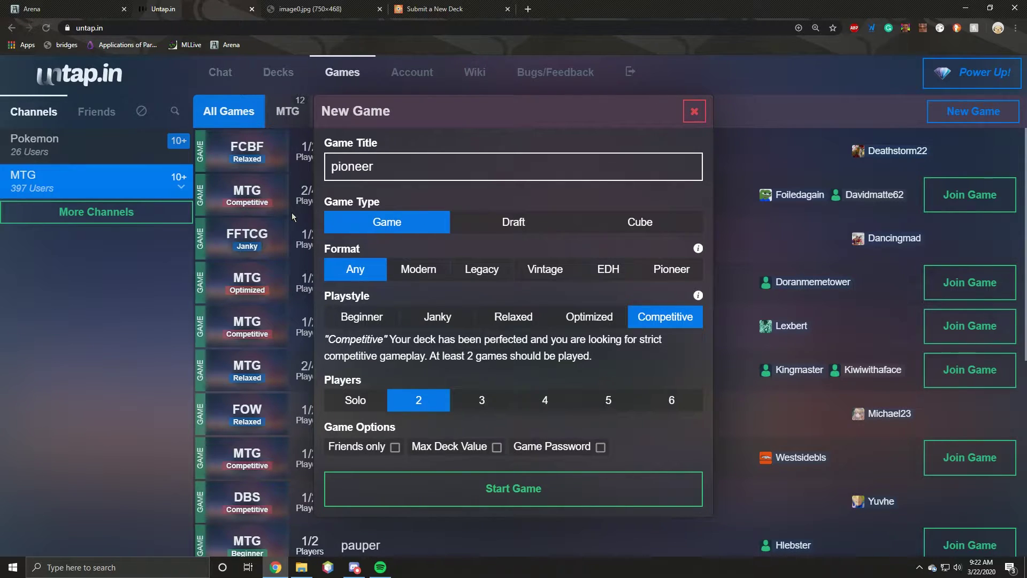
pyautogui.click(32, 9)
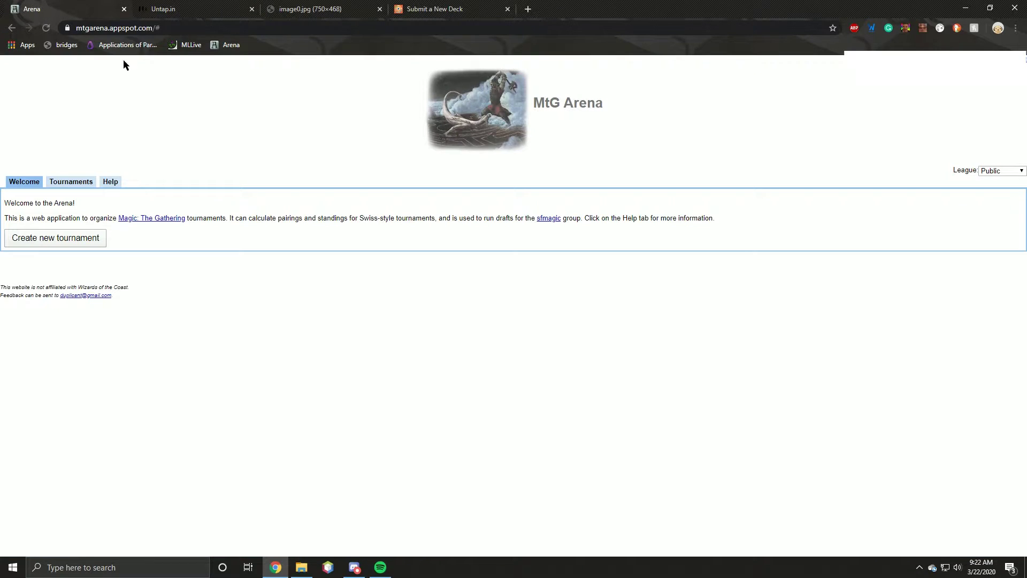
pyautogui.moveTo(546, 106); pyautogui.dragTo(601, 98)
pyautogui.click(599, 96)
pyautogui.click(342, 8)
pyautogui.click(402, 8)
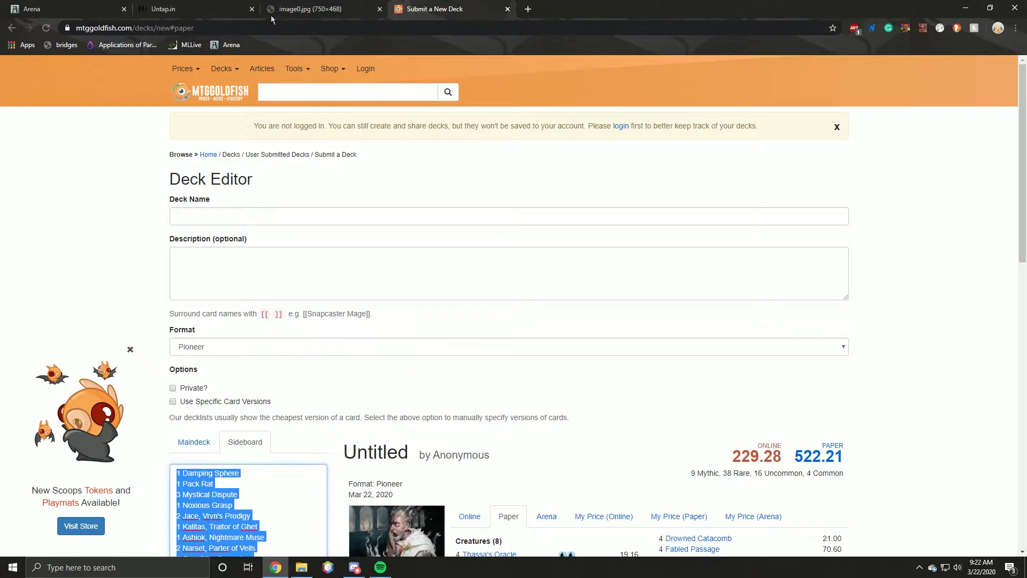
pyautogui.click(160, 9)
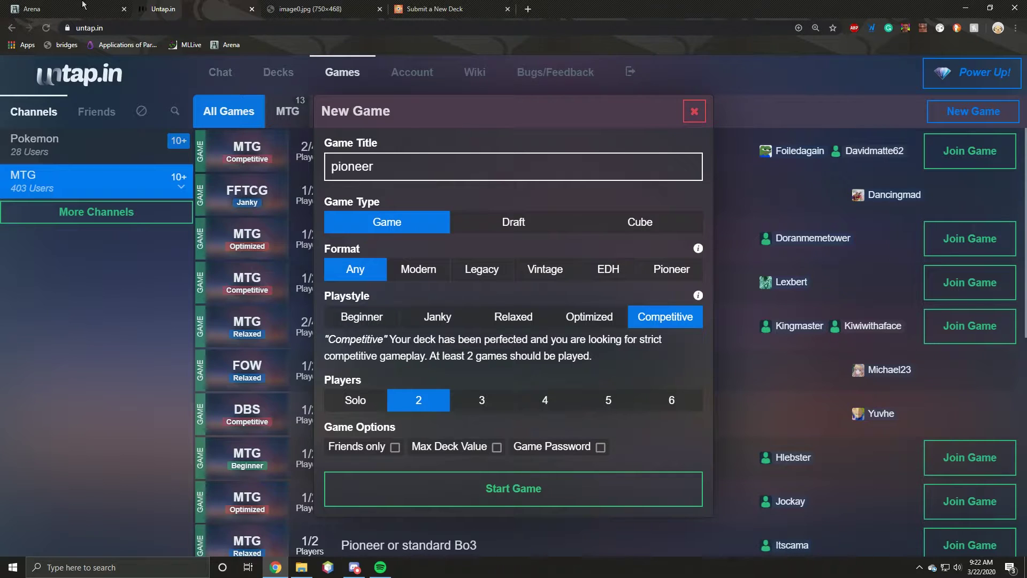
# Step: Start the Pioneer game, glancing at and closing the Power Up pricing window
pyautogui.click(497, 487)
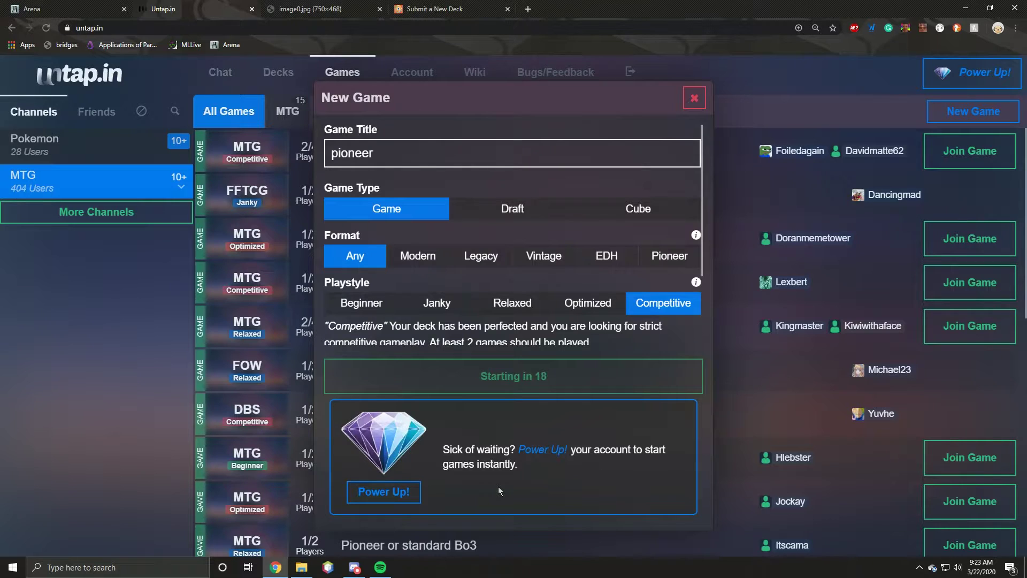
pyautogui.click(541, 450)
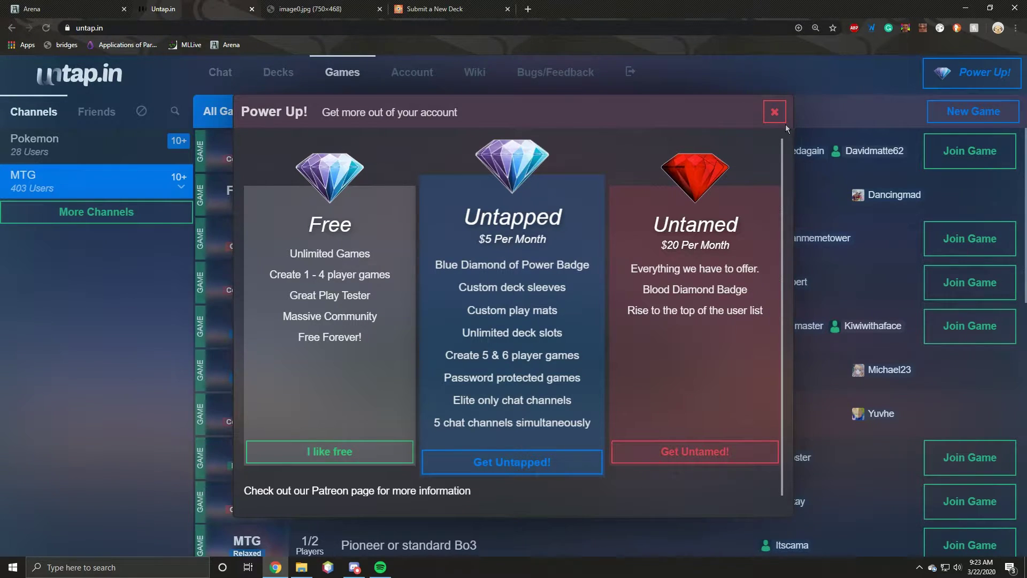
pyautogui.click(774, 111)
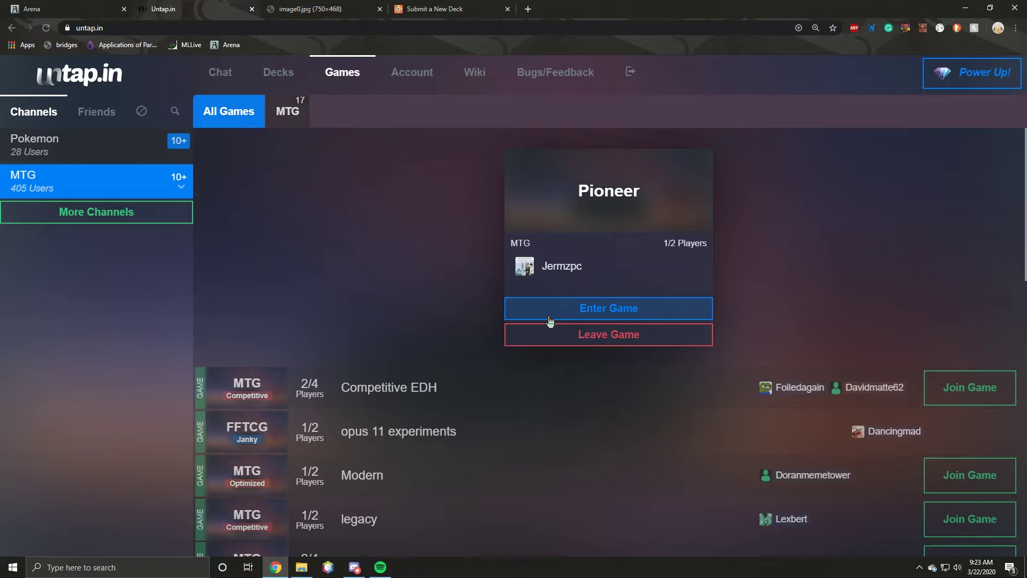
pyautogui.click(354, 567)
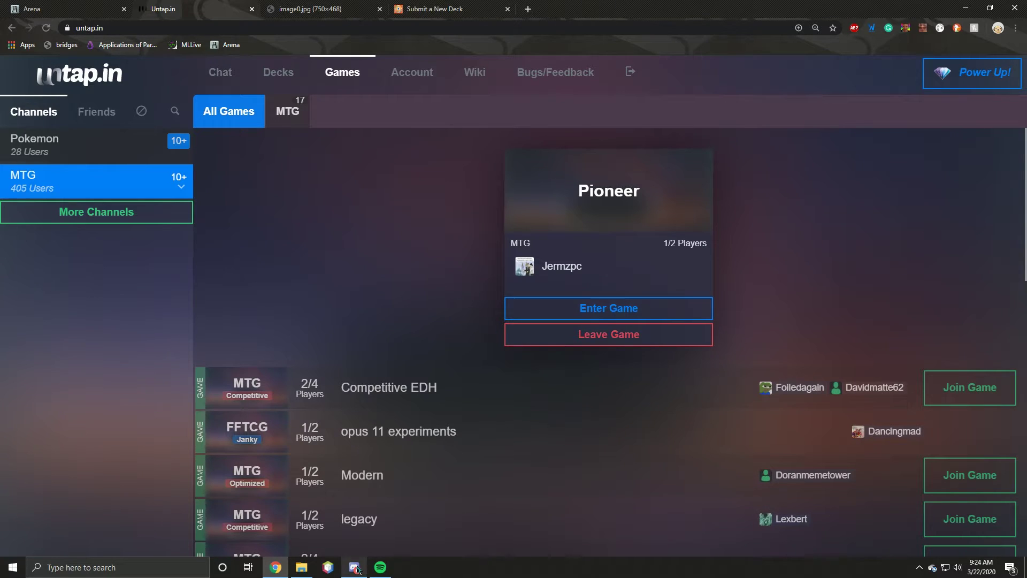
pyautogui.click(18, 399)
pyautogui.click(972, 562)
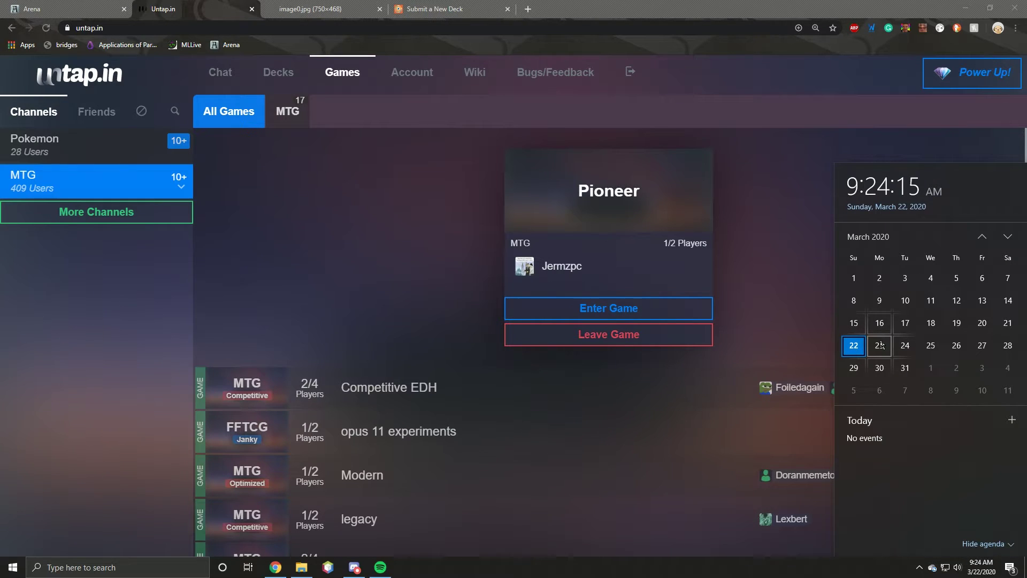
pyautogui.click(882, 344)
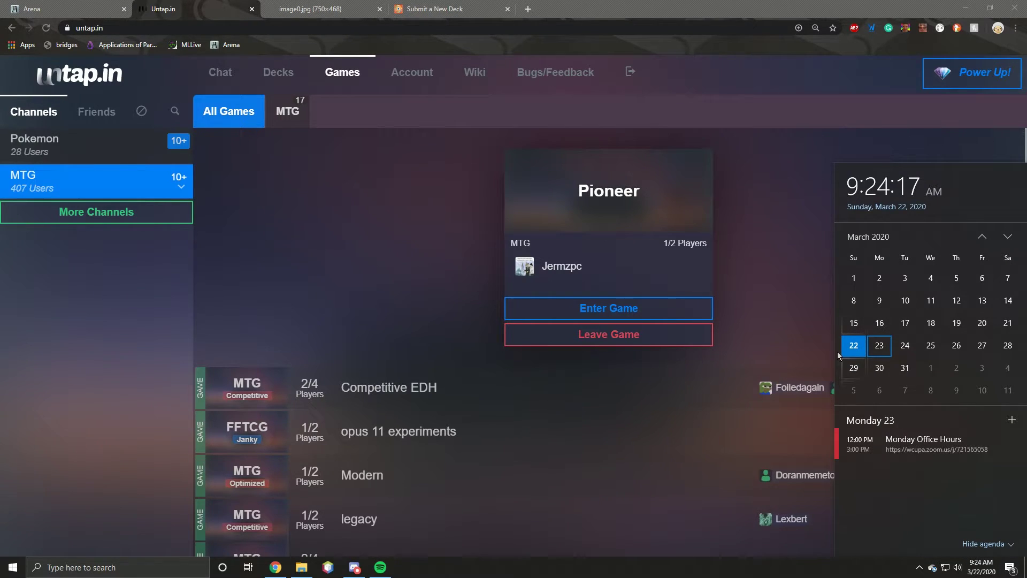
pyautogui.click(791, 287)
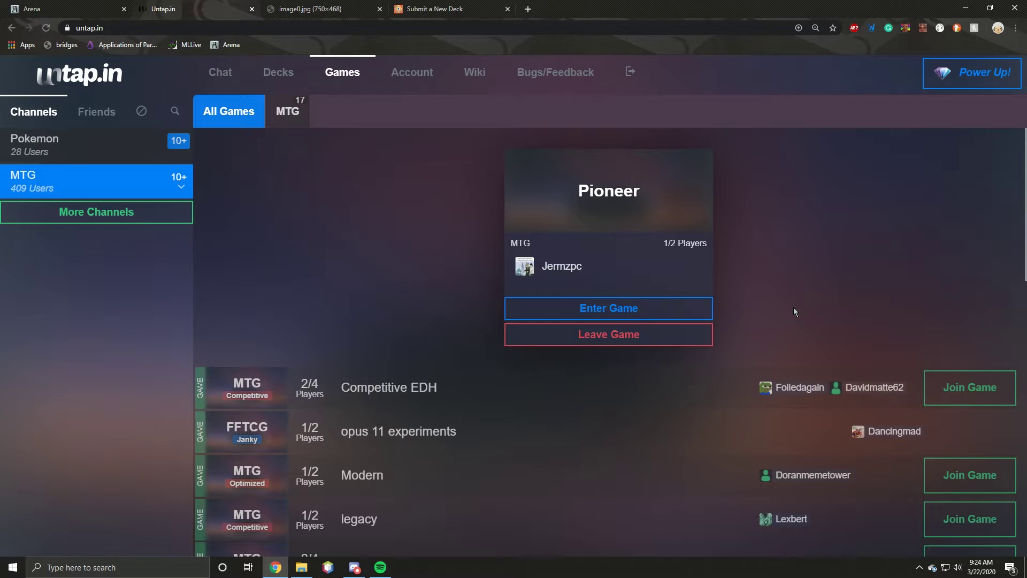
# Step: Reload with F5, dismiss the notices, and insert the Saltie deck into the game
pyautogui.press('F5')
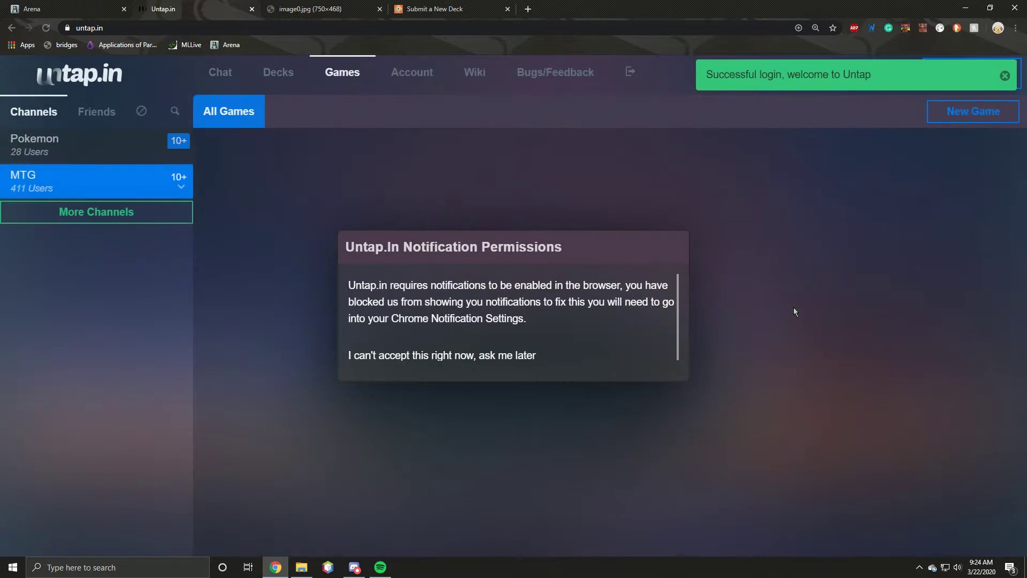
pyautogui.click(531, 354)
pyautogui.click(557, 452)
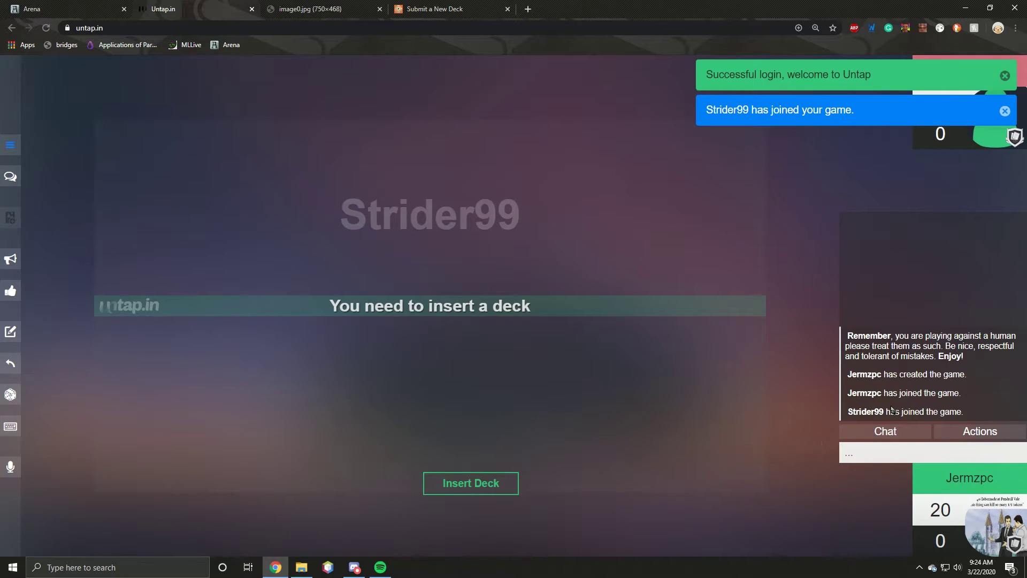
pyautogui.click(497, 490)
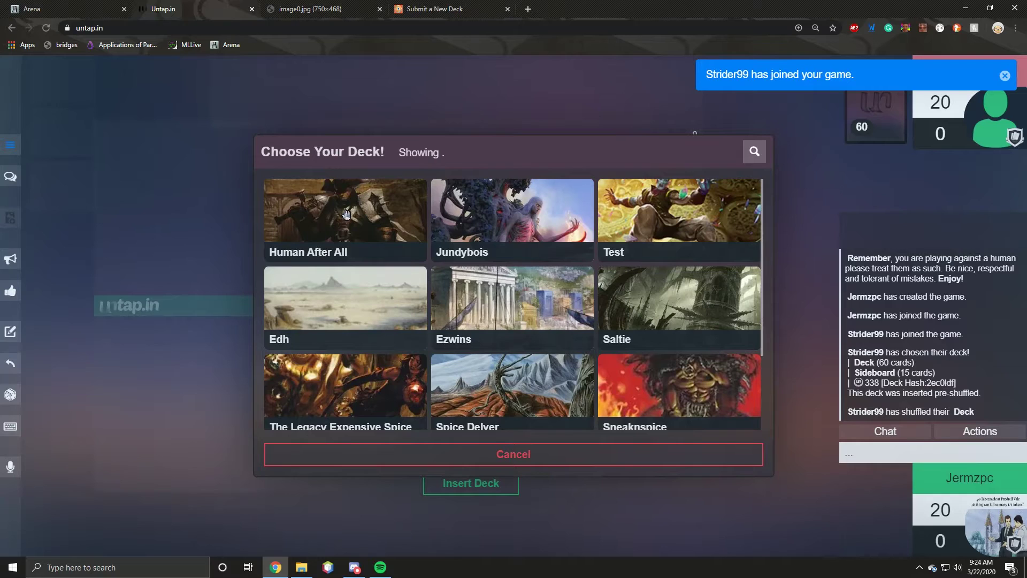
pyautogui.click(672, 315)
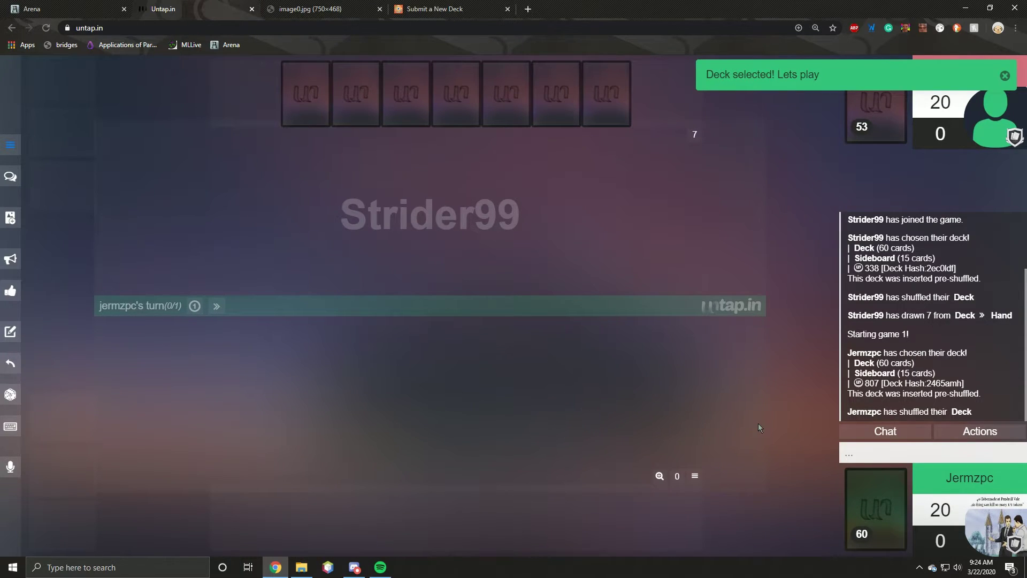
# Step: Shuffle, draw an opening seven, arrange the hand, and send 'kp' in chat
pyautogui.press('s')
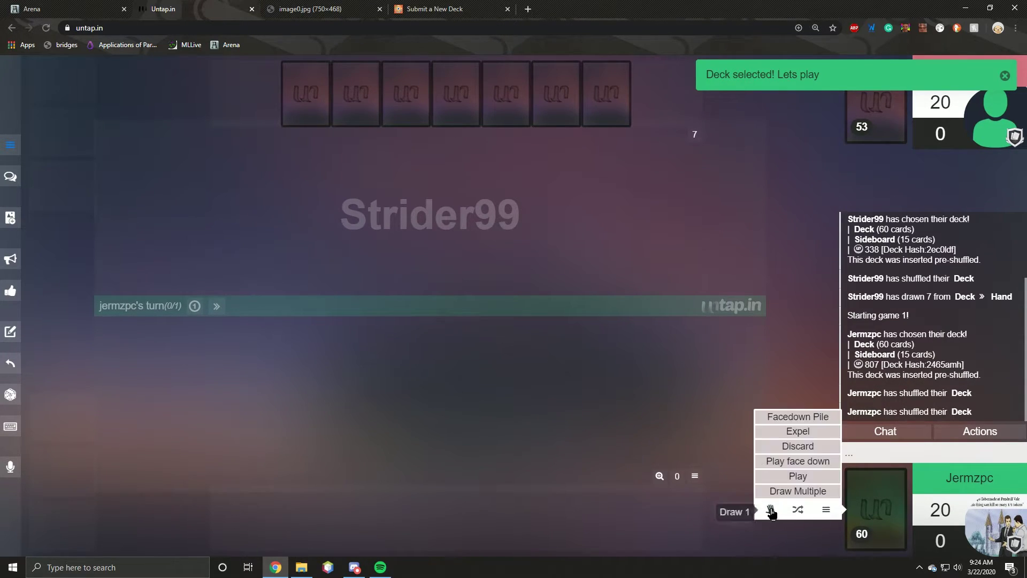
pyautogui.moveTo(828, 507)
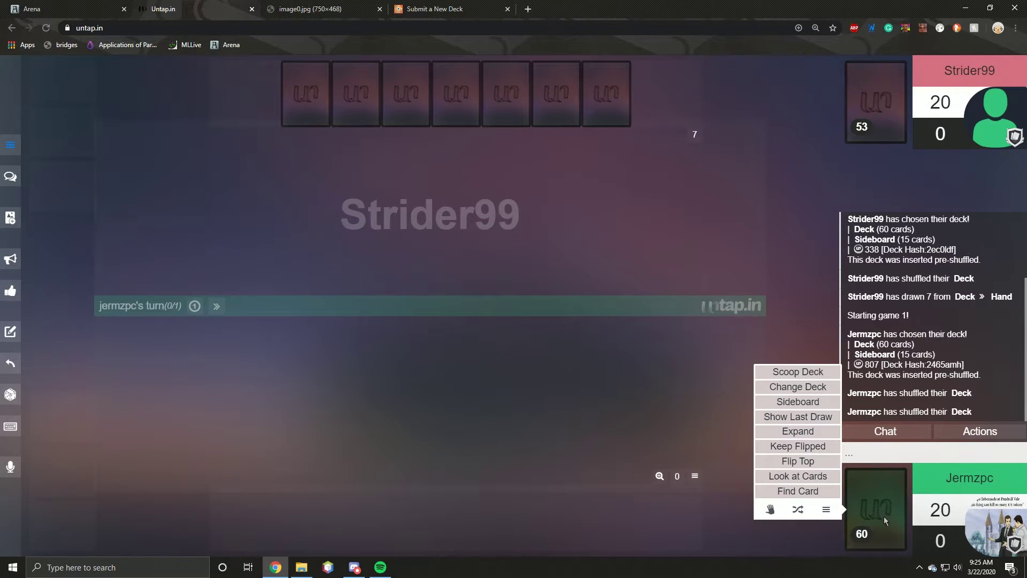
pyautogui.moveTo(769, 511)
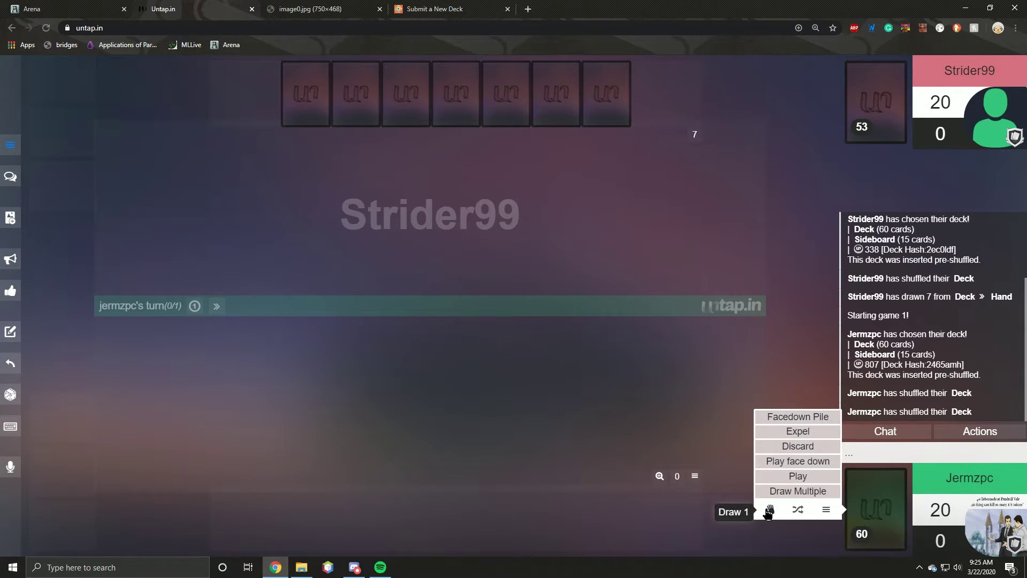
pyautogui.moveTo(770, 492)
pyautogui.click(808, 491)
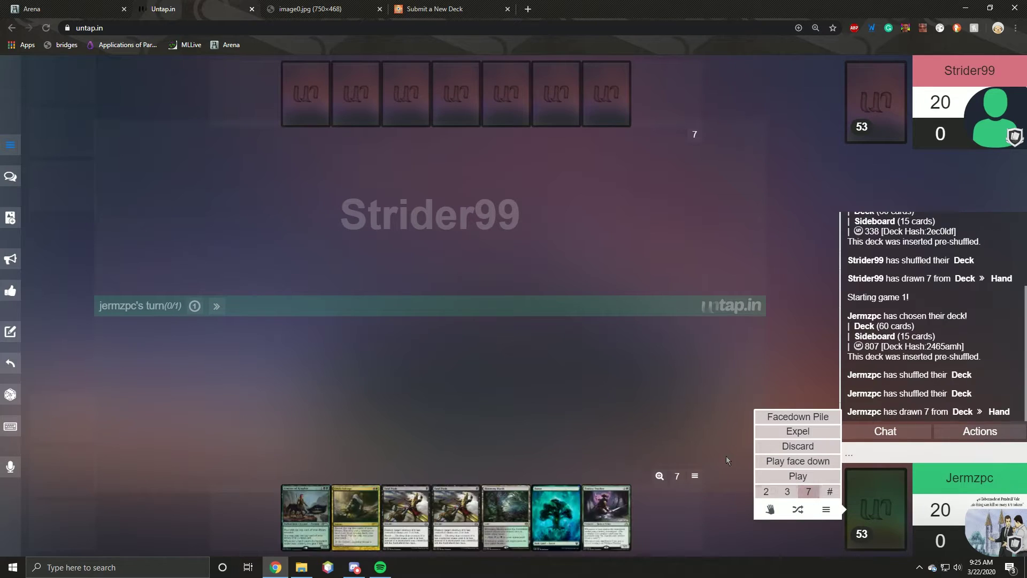
pyautogui.moveTo(610, 515)
pyautogui.moveTo(609, 515); pyautogui.dragTo(538, 513)
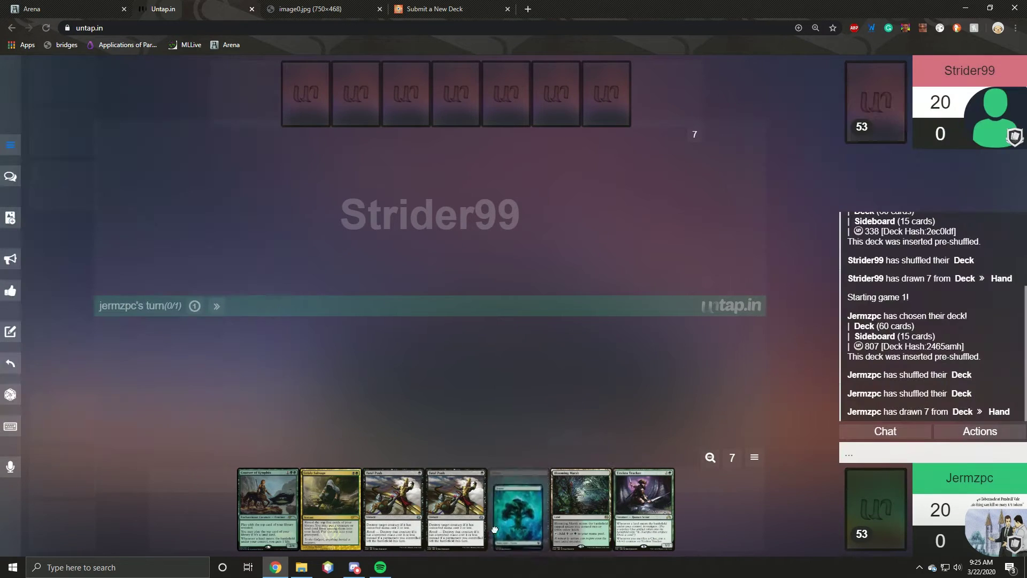
pyautogui.moveTo(643, 511); pyautogui.dragTo(603, 524)
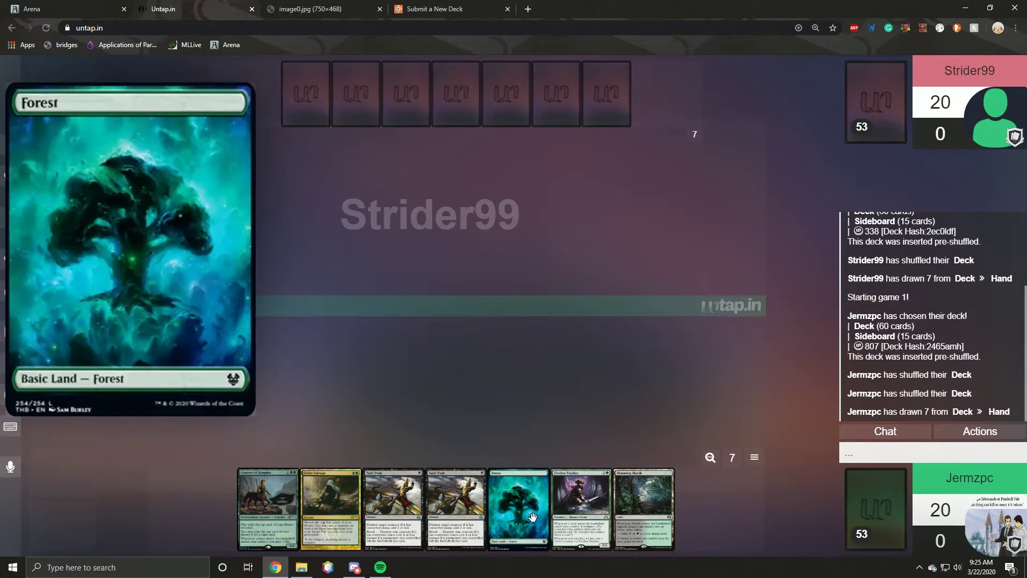
pyautogui.moveTo(518, 513); pyautogui.dragTo(583, 514)
pyautogui.click(875, 452)
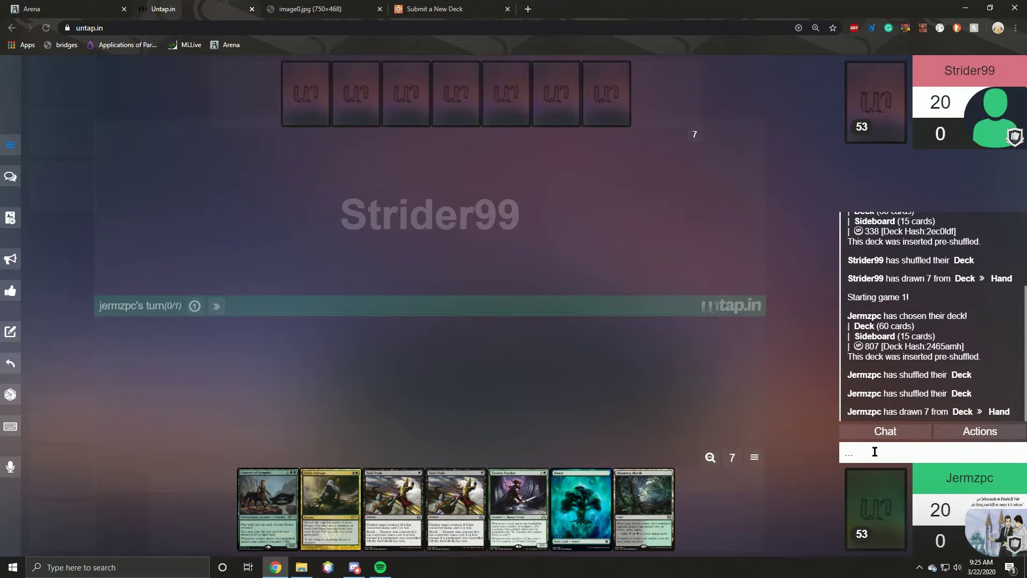
pyautogui.write('kp')
pyautogui.press('Return')
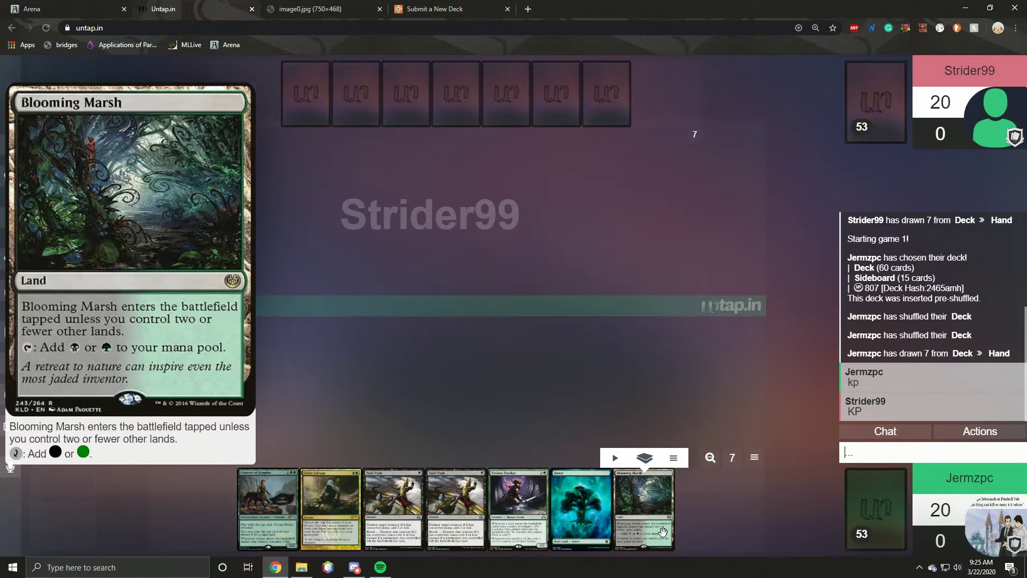
# Step: Play Blooming Marsh onto the battlefield and pass the turn
pyautogui.moveTo(637, 488); pyautogui.dragTo(448, 422)
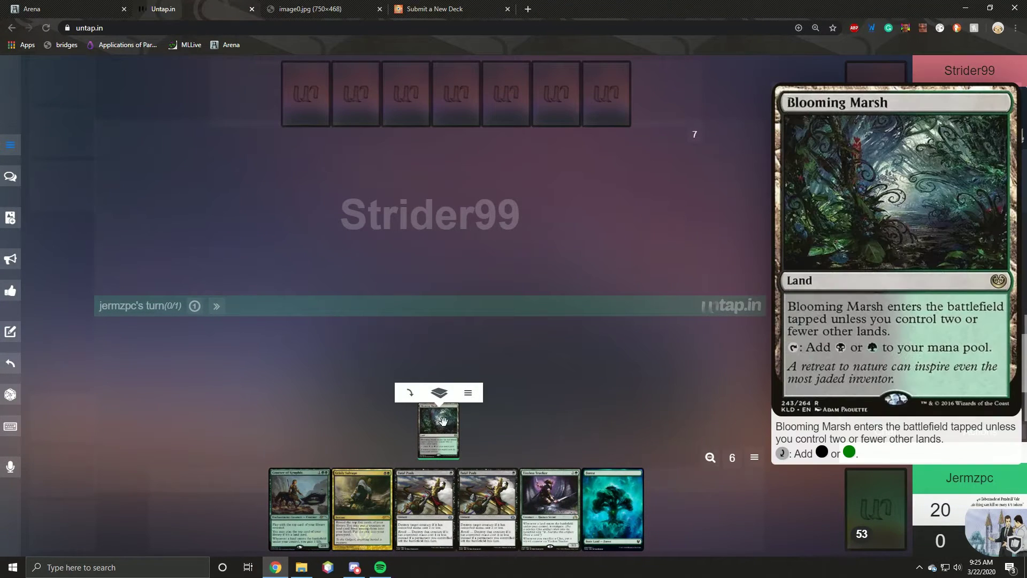
pyautogui.moveTo(195, 309)
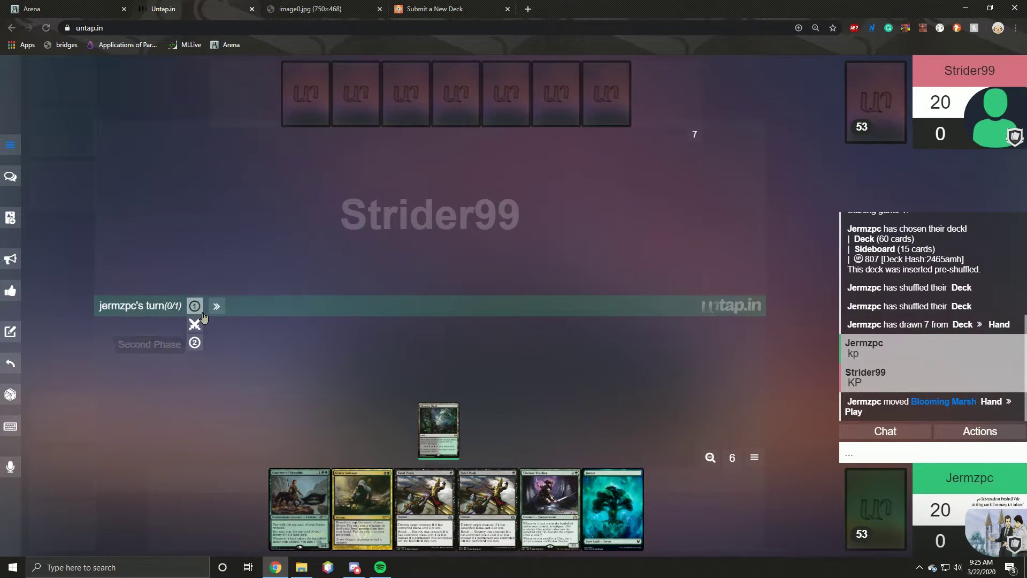
pyautogui.click(216, 305)
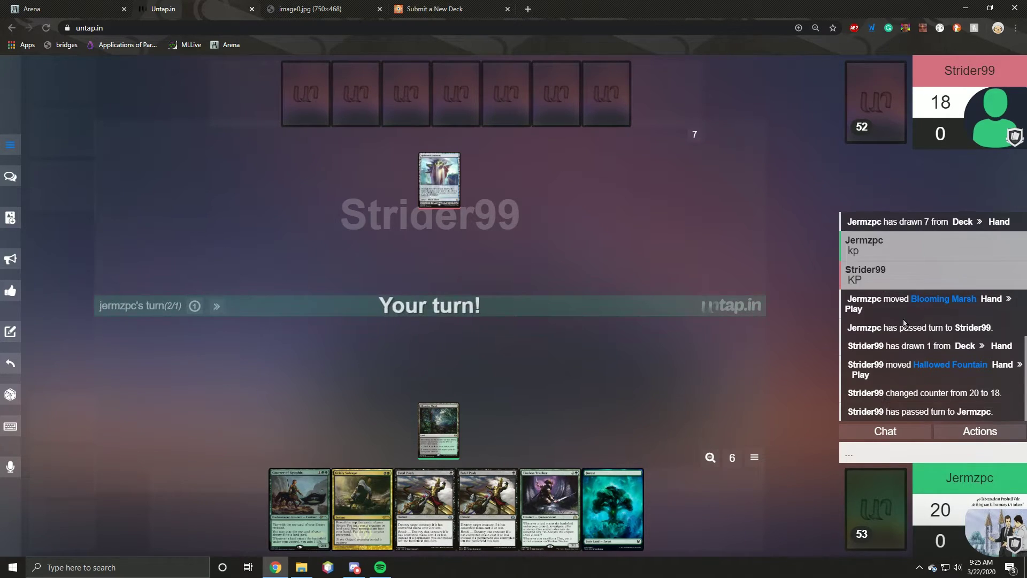
# Step: Draw a card, play Forest beside Blooming Marsh, and end the turn
pyautogui.moveTo(579, 480)
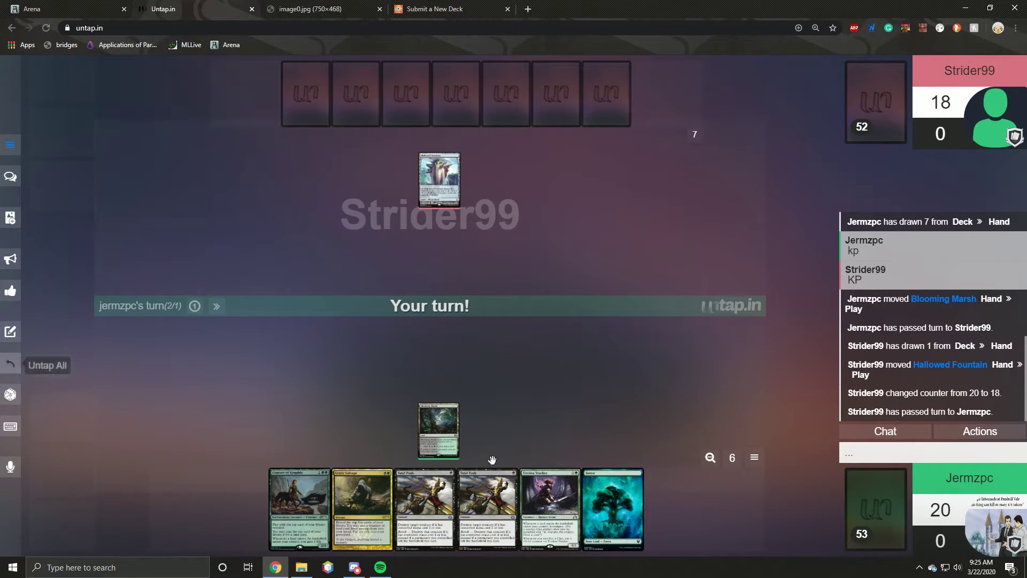
pyautogui.click(770, 509)
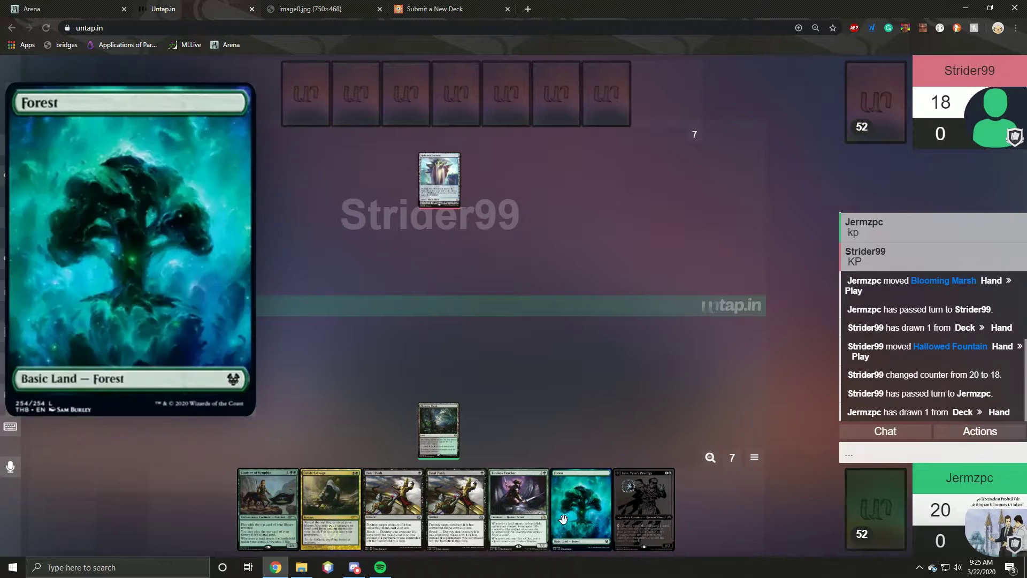
pyautogui.moveTo(610, 485); pyautogui.dragTo(489, 440)
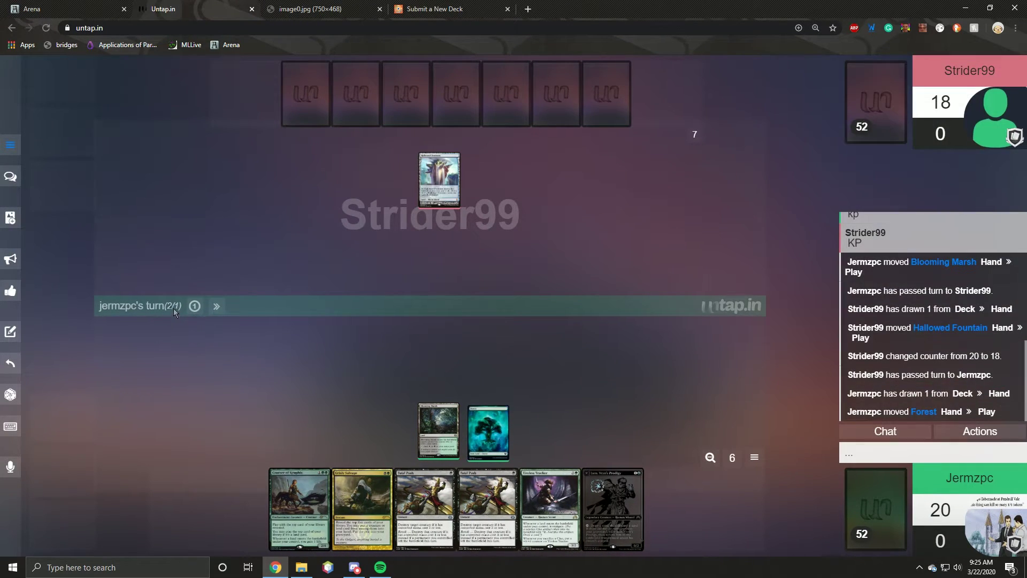
pyautogui.click(216, 307)
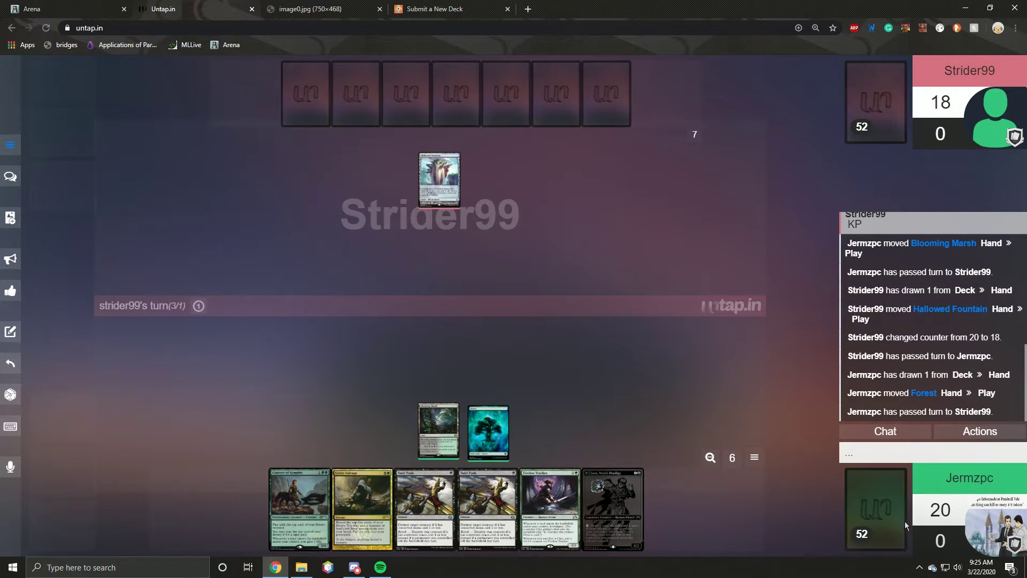
# Step: Watch the opponent's turn as they play Castle Ardenvale and cast Censor
pyautogui.moveTo(772, 505)
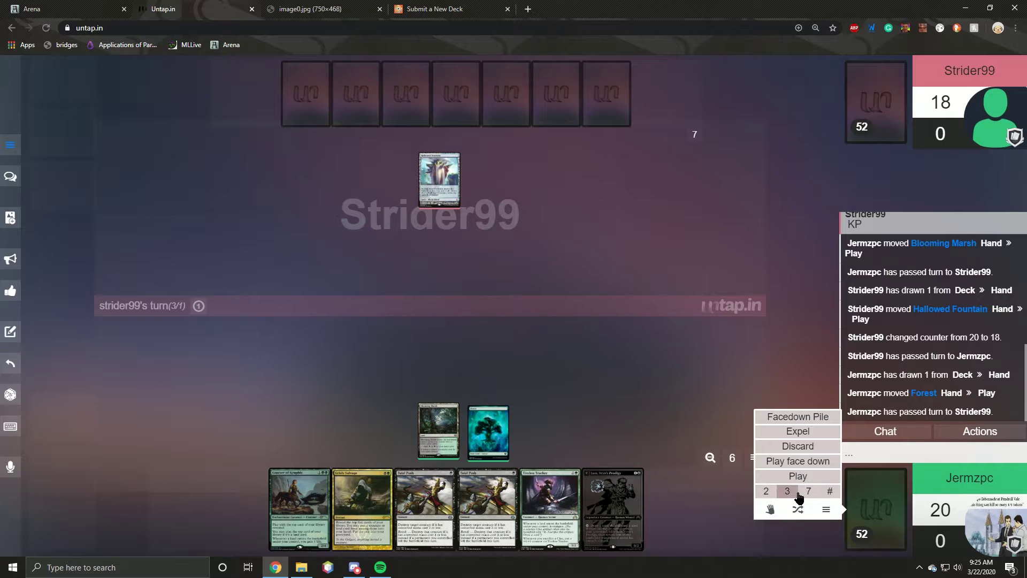
pyautogui.moveTo(777, 478)
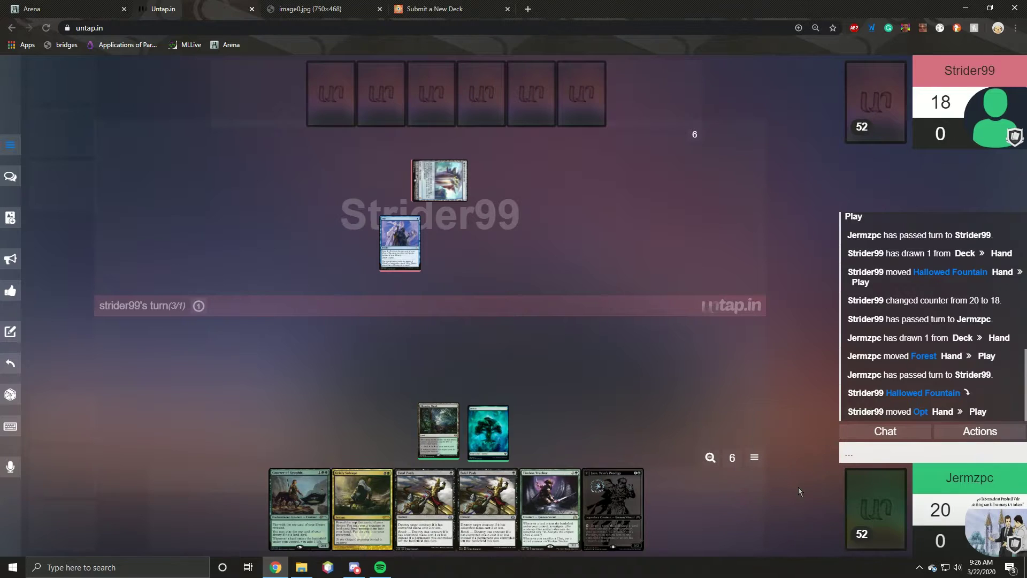
pyautogui.moveTo(876, 506)
pyautogui.moveTo(799, 463)
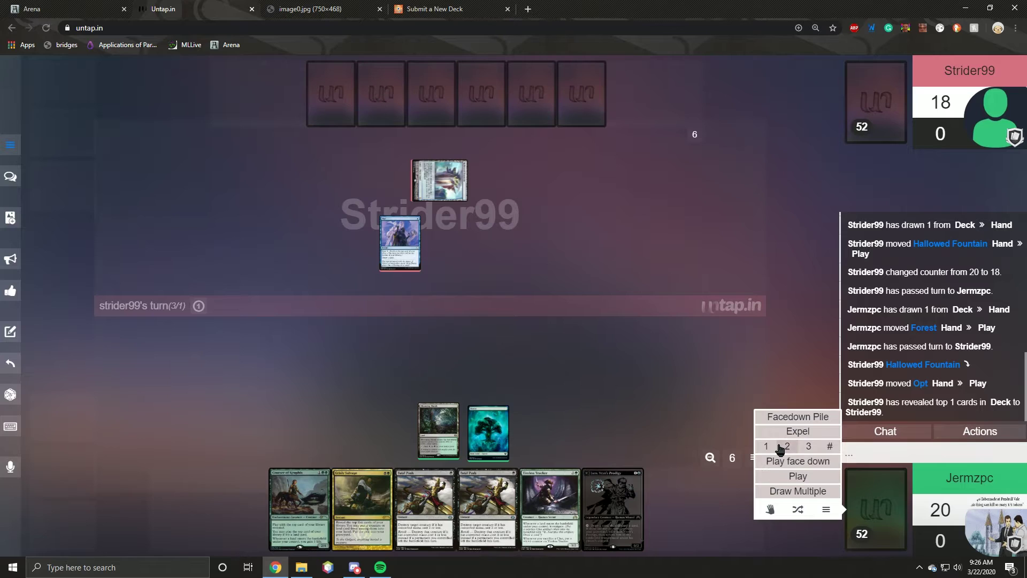
pyautogui.click(787, 417)
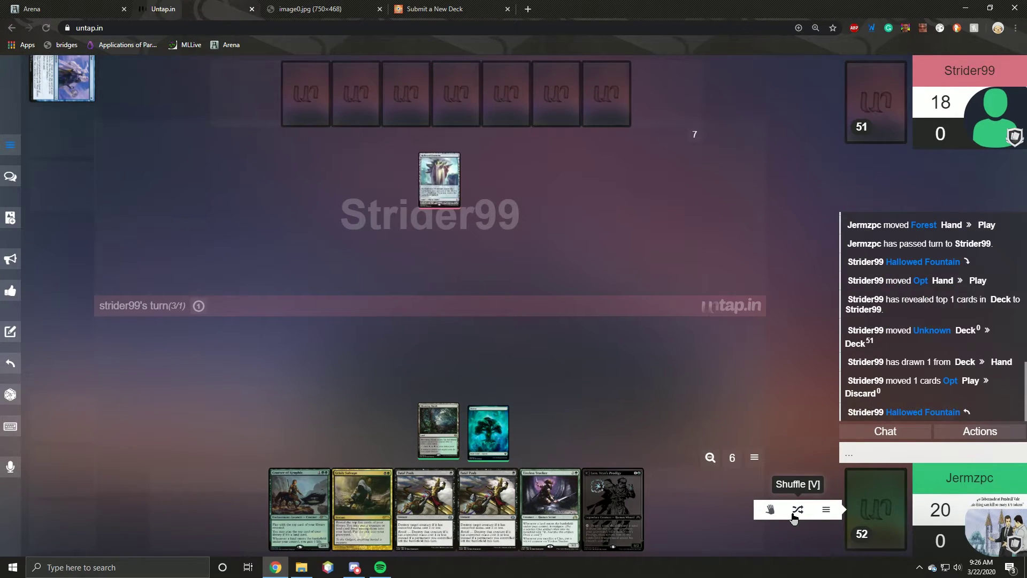
pyautogui.moveTo(838, 511)
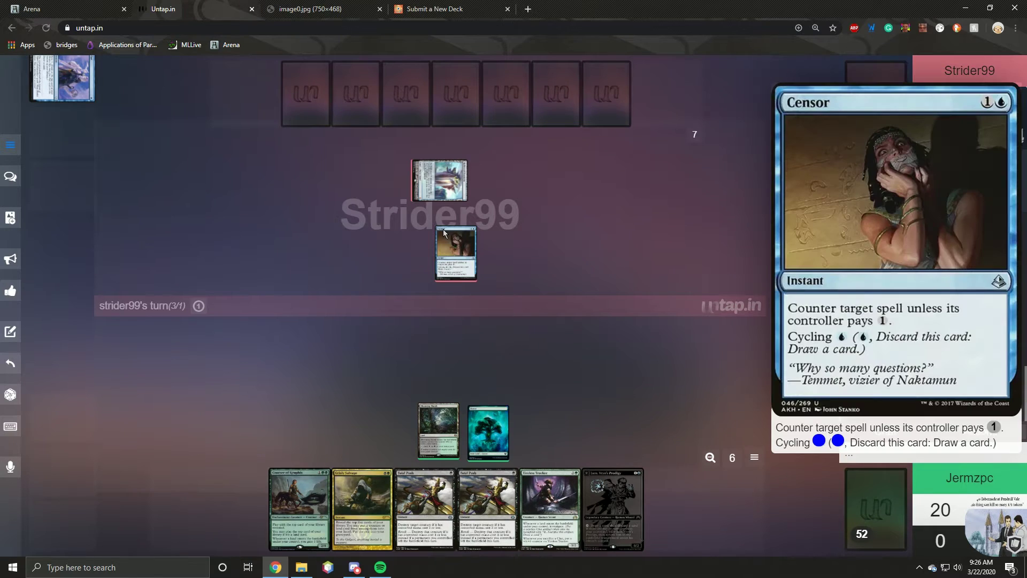
pyautogui.moveTo(952, 363)
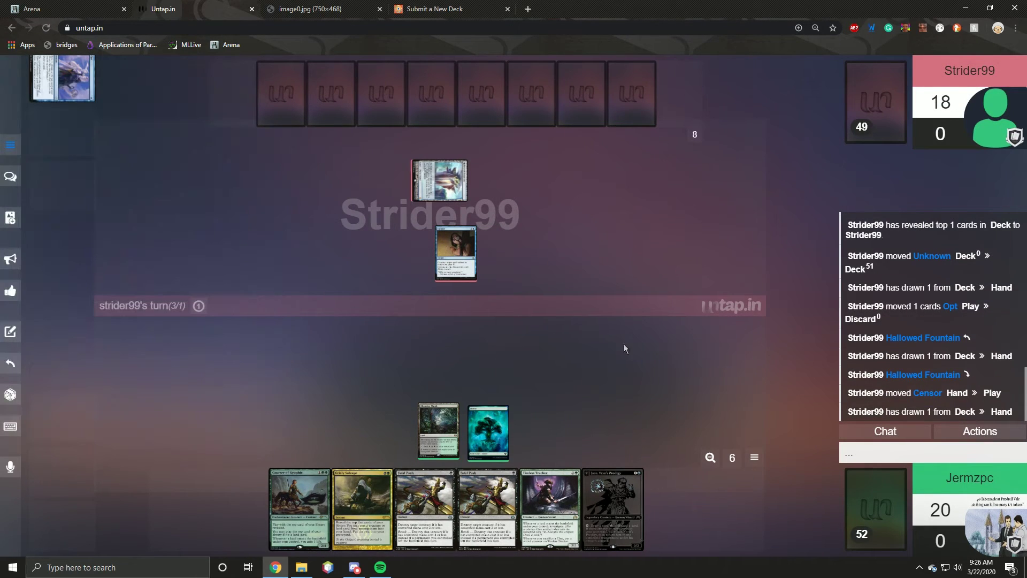
pyautogui.moveTo(459, 252)
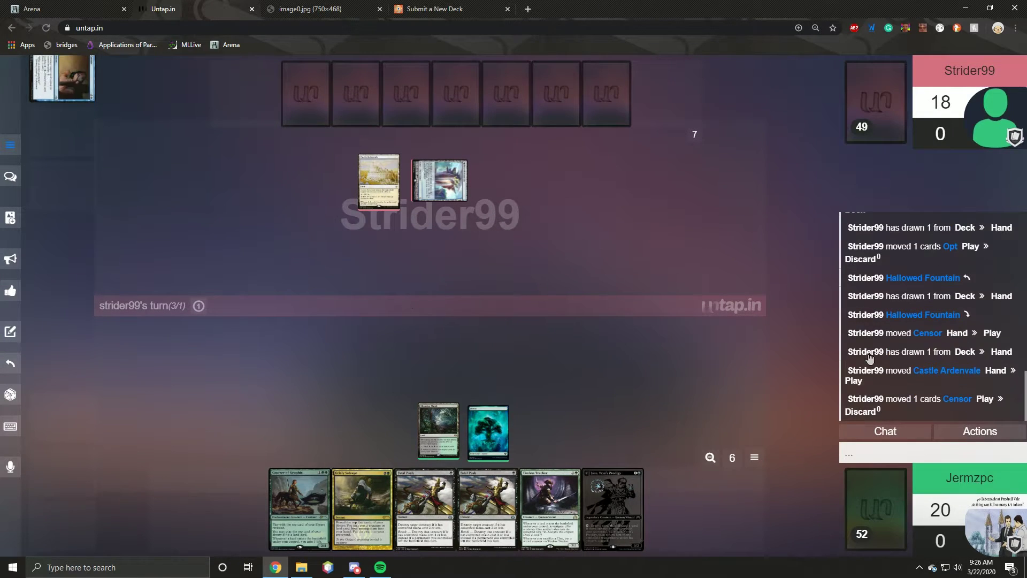
# Step: Send 'eot' in the game chat
pyautogui.click(869, 456)
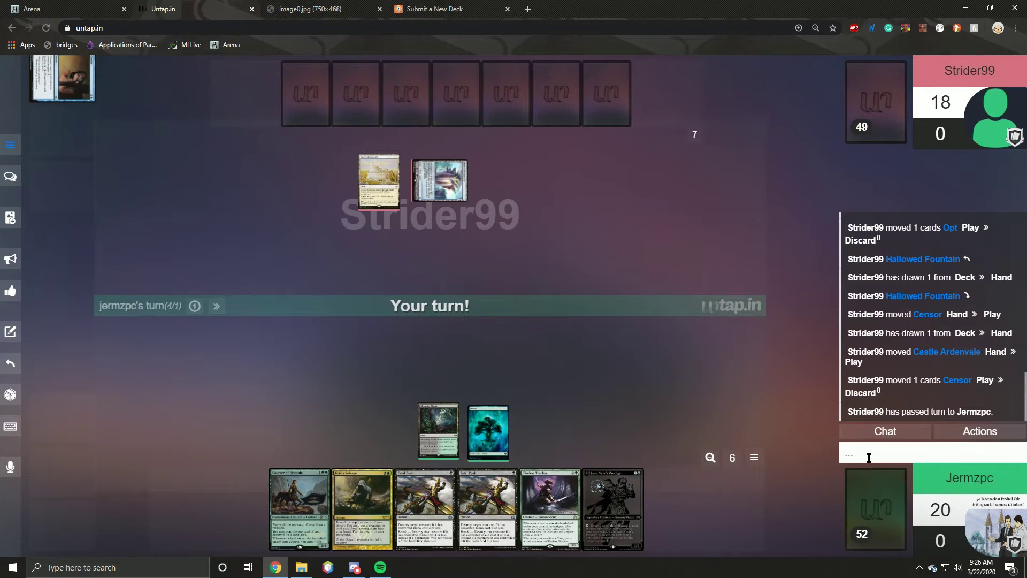
pyautogui.write('eot')
pyautogui.press('Return')
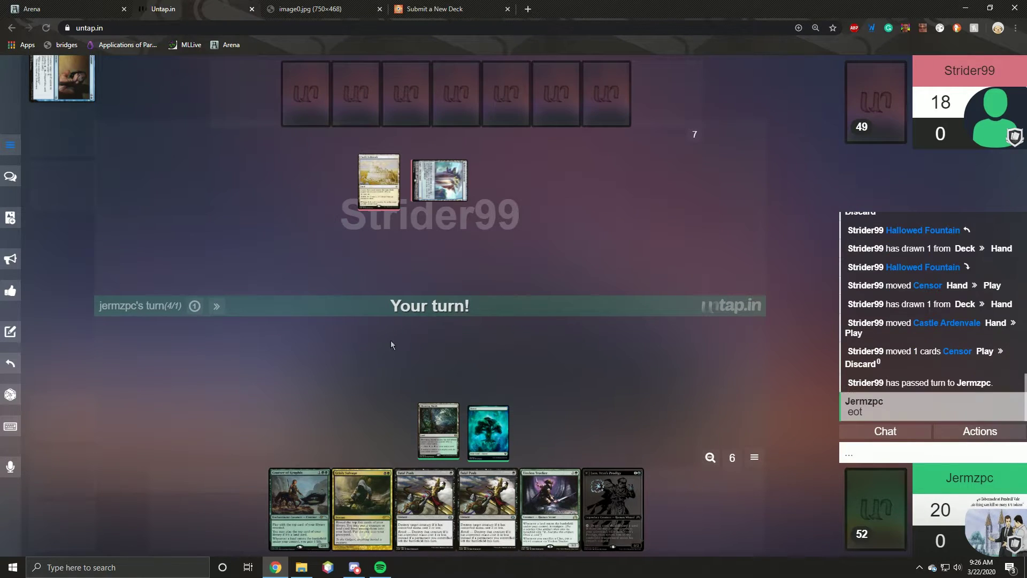
pyautogui.click(864, 413)
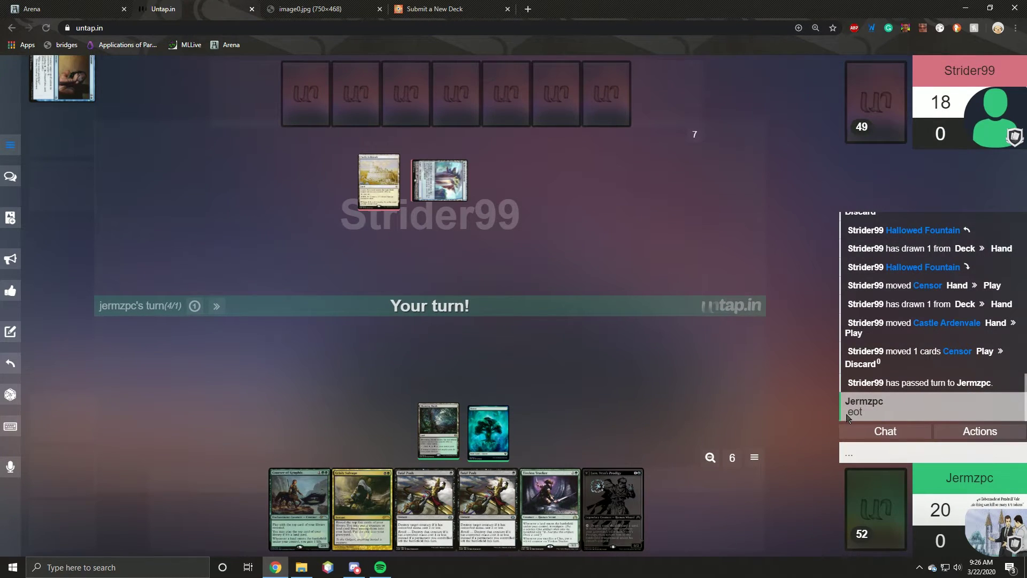
# Step: Tap Forest and Blooming Marsh, cast Grisly Salvage, and reveal the top 5 library cards
pyautogui.click(487, 430)
pyautogui.click(438, 428)
pyautogui.moveTo(374, 483); pyautogui.dragTo(425, 355)
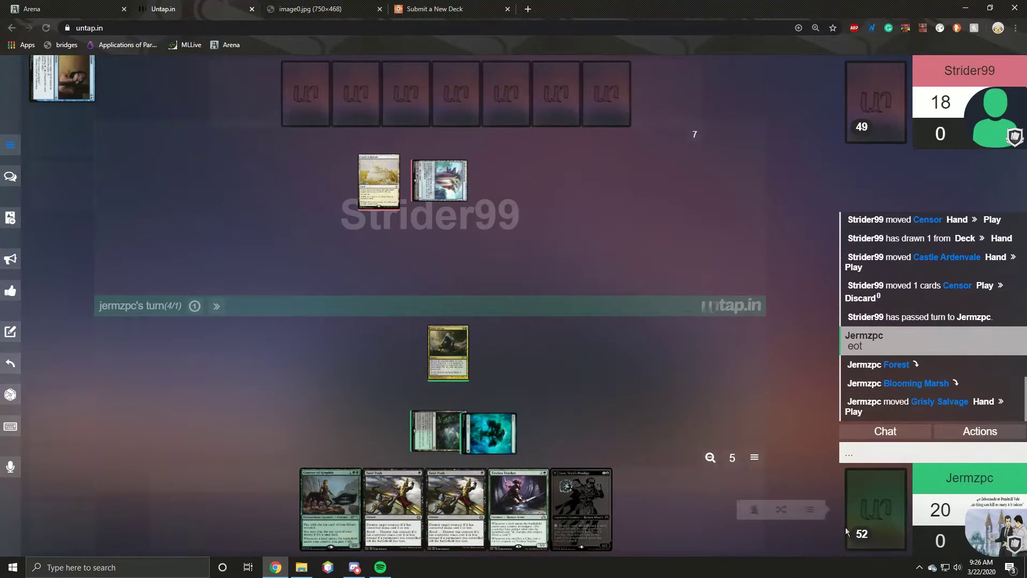
pyautogui.click(829, 476)
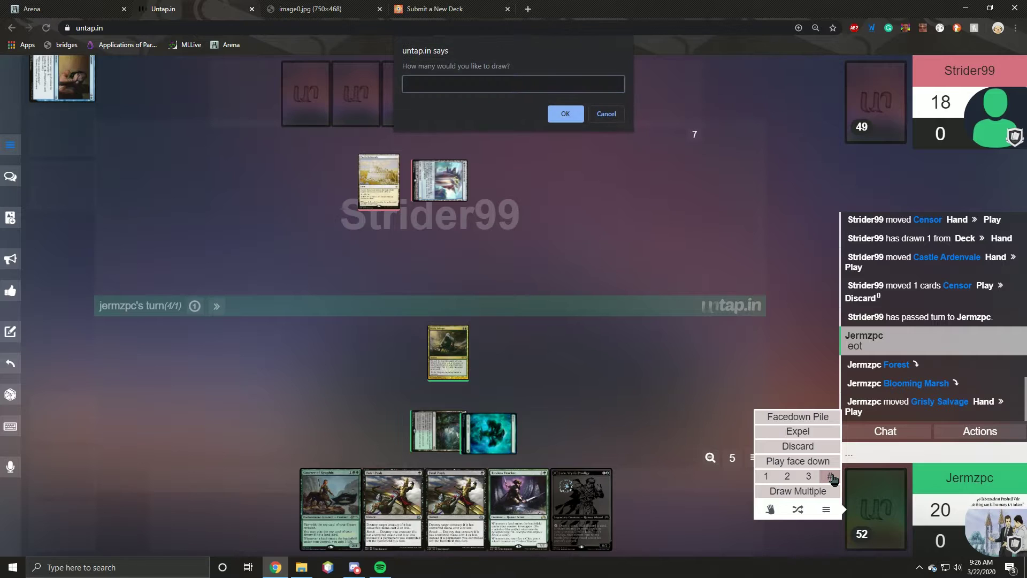
pyautogui.write('5')
pyautogui.press('Return')
# Step: Sort the five revealed cards into piles, gathering Jace and Nissa on the left
pyautogui.moveTo(241, 374); pyautogui.dragTo(309, 361)
pyautogui.moveTo(222, 332); pyautogui.dragTo(305, 323)
pyautogui.moveTo(245, 373)
pyautogui.mouseDown()
pyautogui.moveTo(305, 370)
pyautogui.moveTo(310, 384)
pyautogui.mouseUp()
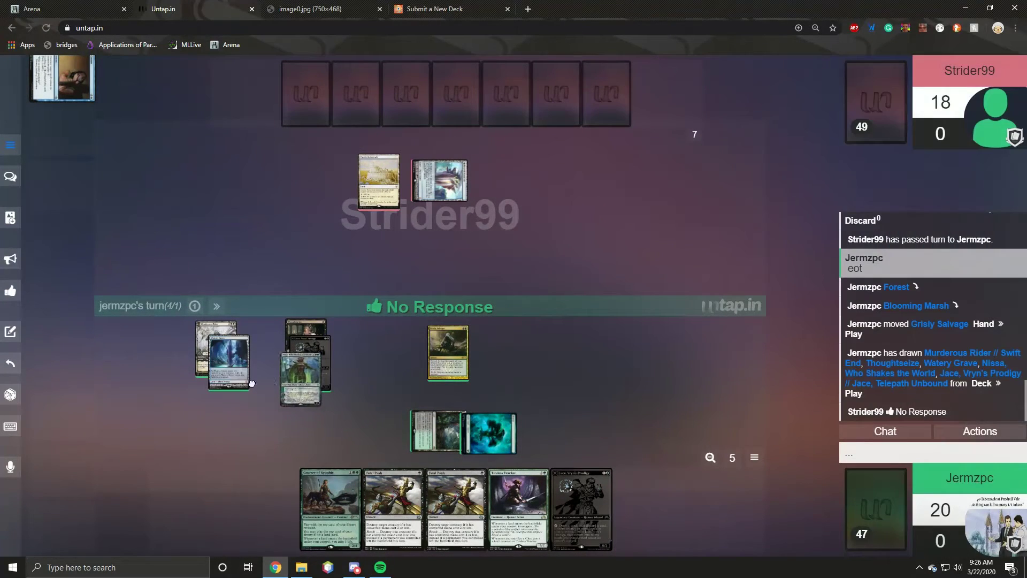
pyautogui.moveTo(229, 364)
pyautogui.mouseDown()
pyautogui.moveTo(236, 386)
pyautogui.moveTo(223, 369)
pyautogui.mouseUp()
pyautogui.moveTo(305, 327); pyautogui.dragTo(249, 388)
pyautogui.moveTo(305, 356); pyautogui.dragTo(250, 399)
pyautogui.moveTo(302, 375); pyautogui.dragTo(270, 419)
# Step: Put Watery Grave in hand; discard Nissa, Jace, Thoughtseize, Murderous Rider and Grisly Salvage
pyautogui.click(270, 414)
pyautogui.click(274, 350)
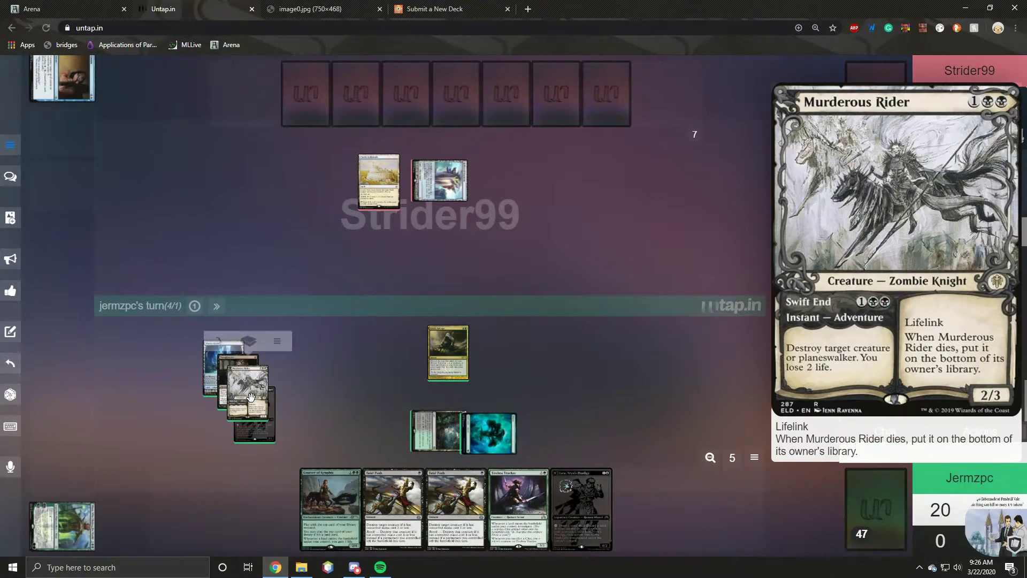
pyautogui.click(255, 413)
pyautogui.click(254, 345)
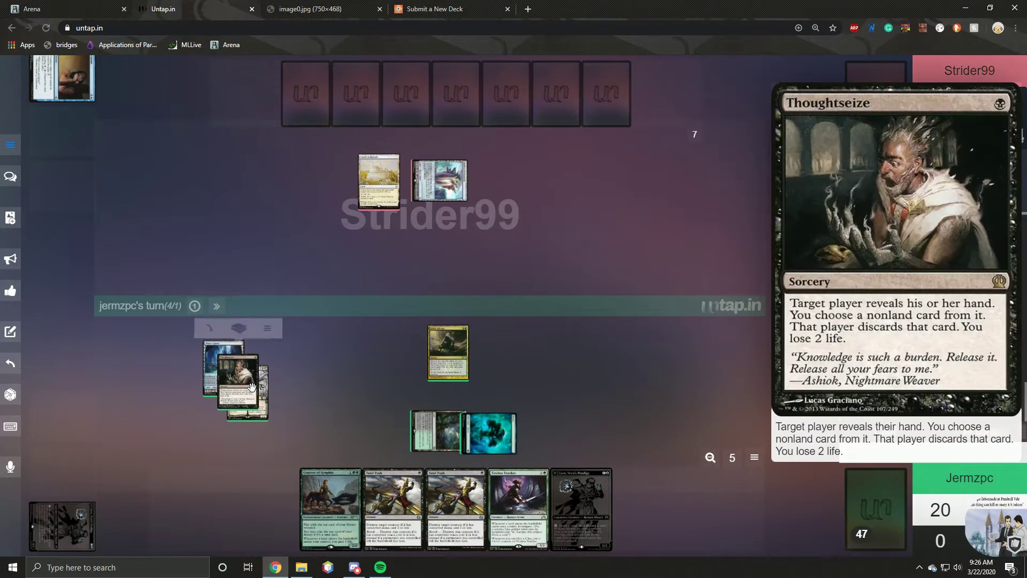
pyautogui.click(243, 377)
pyautogui.click(244, 313)
pyautogui.click(251, 373)
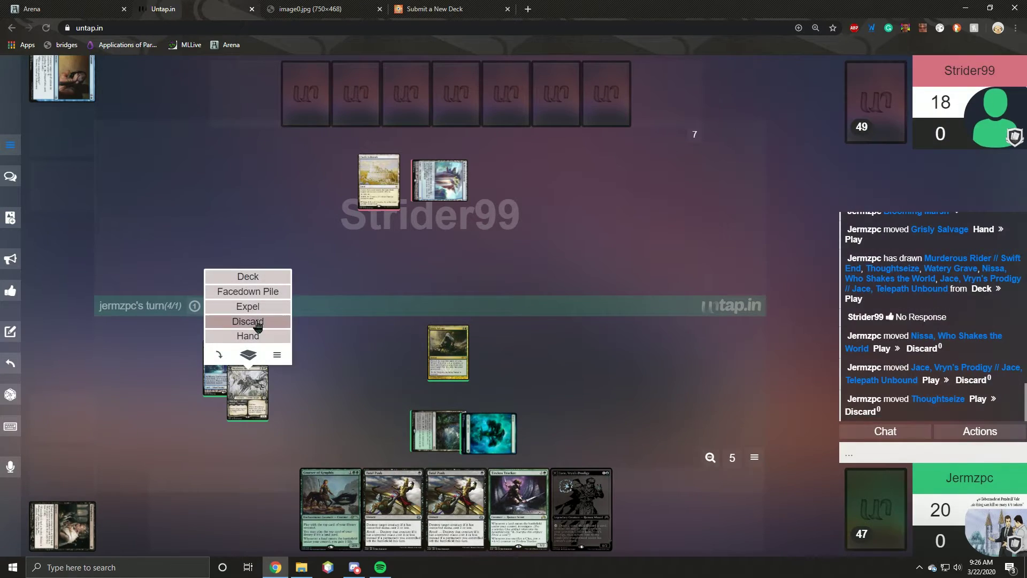
pyautogui.click(244, 384)
pyautogui.click(222, 342)
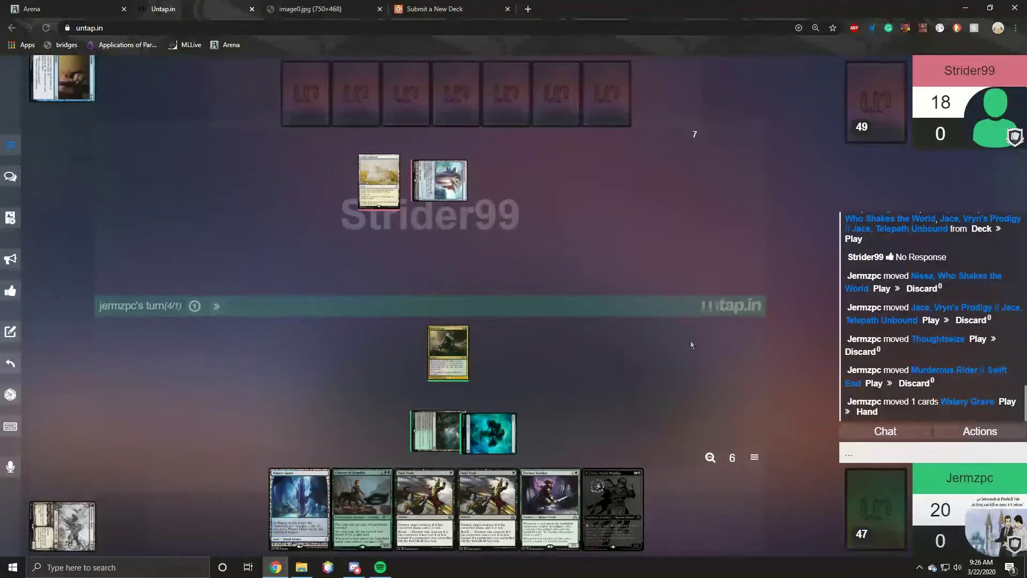
pyautogui.click(448, 353)
pyautogui.click(448, 281)
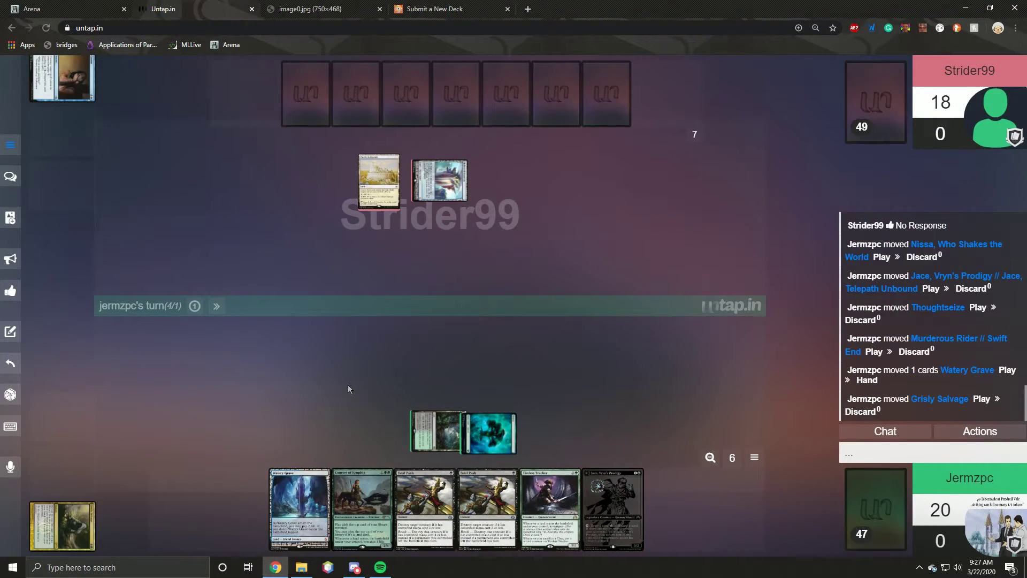
# Step: Untap all, draw a card, and play Watery Grave, paying life down to 18
pyautogui.click(10, 362)
pyautogui.click(771, 511)
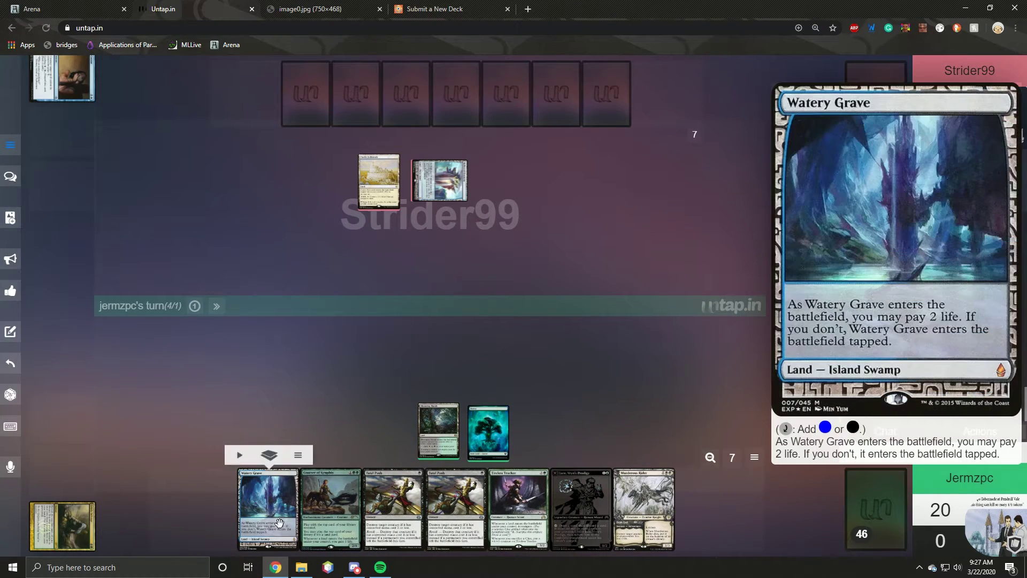
pyautogui.moveTo(267, 508); pyautogui.dragTo(552, 461)
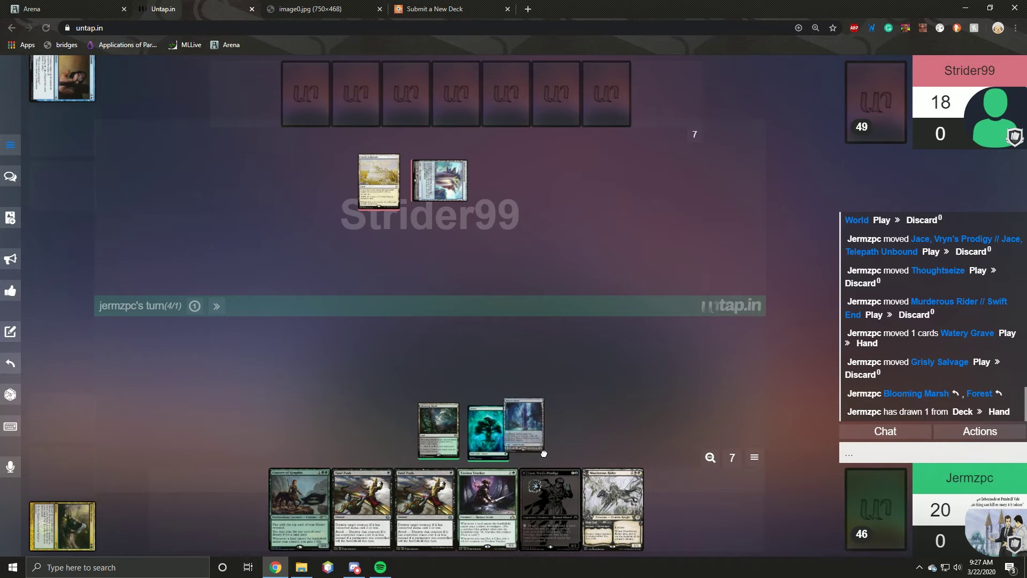
pyautogui.click(946, 509)
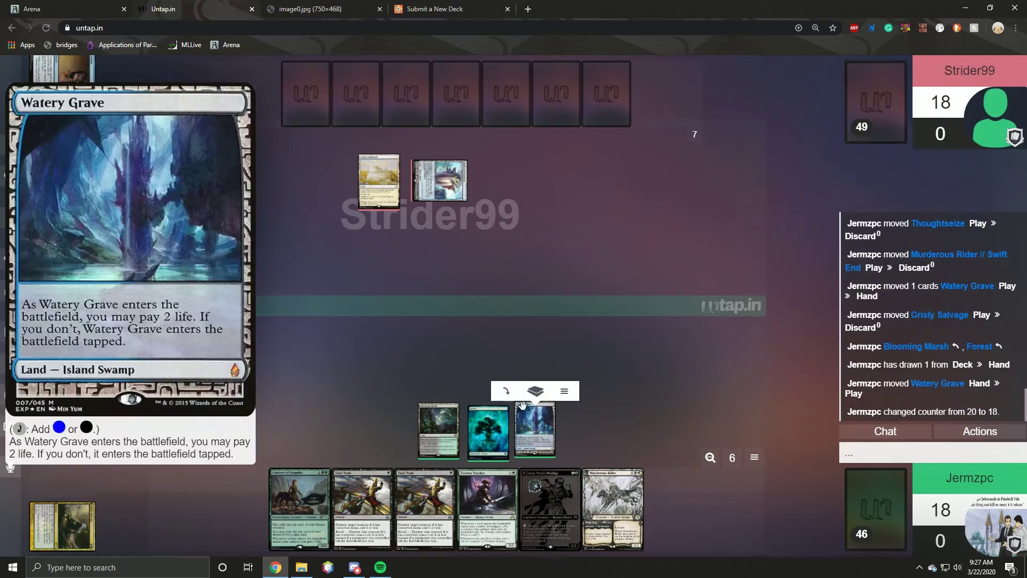
pyautogui.click(509, 401)
pyautogui.click(481, 411)
pyautogui.click(430, 412)
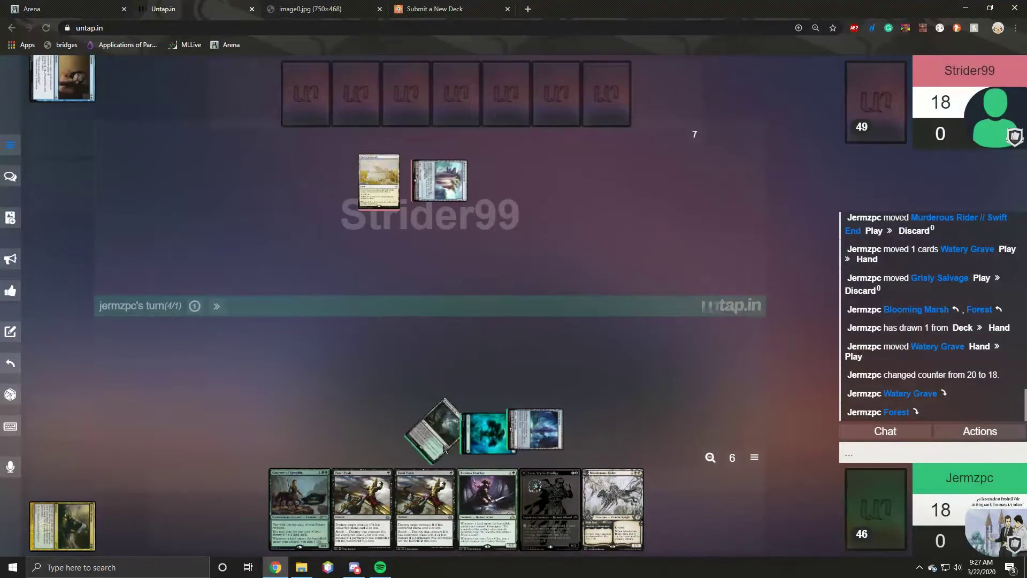
# Step: Adjust which lands are tapped, cast Jace, Vryn's Prodigy, and end the turn
pyautogui.moveTo(480, 476)
pyautogui.moveTo(428, 423)
pyautogui.click(486, 393)
pyautogui.click(487, 352)
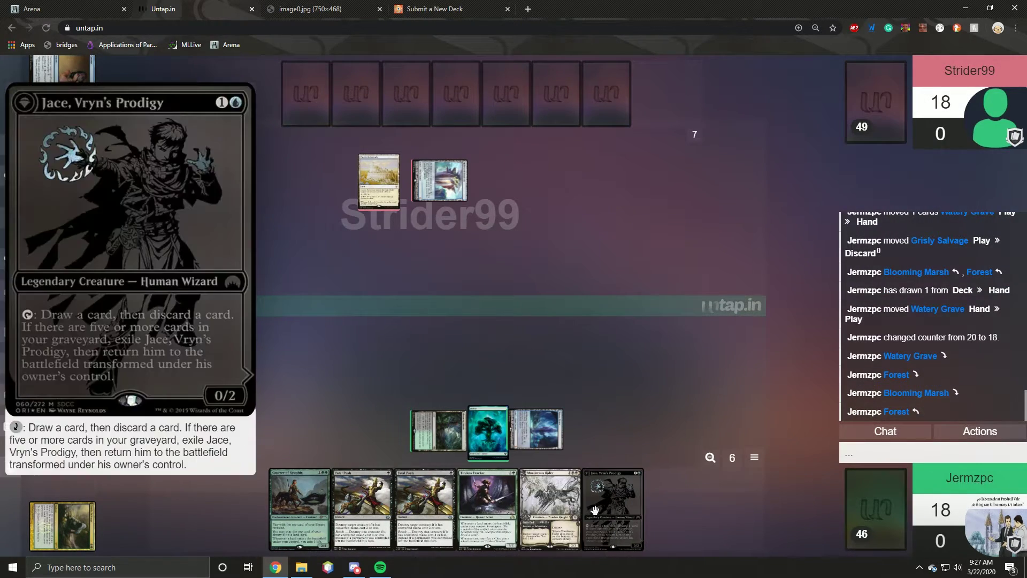
pyautogui.moveTo(550, 502); pyautogui.dragTo(440, 369)
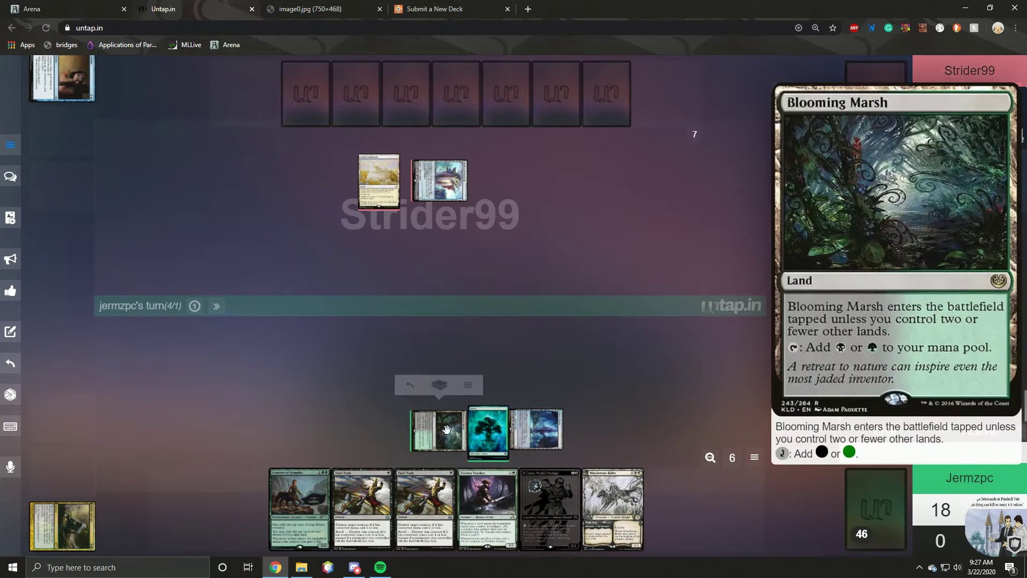
pyautogui.click(409, 397)
pyautogui.click(460, 397)
pyautogui.moveTo(550, 502); pyautogui.dragTo(441, 380)
pyautogui.click(216, 306)
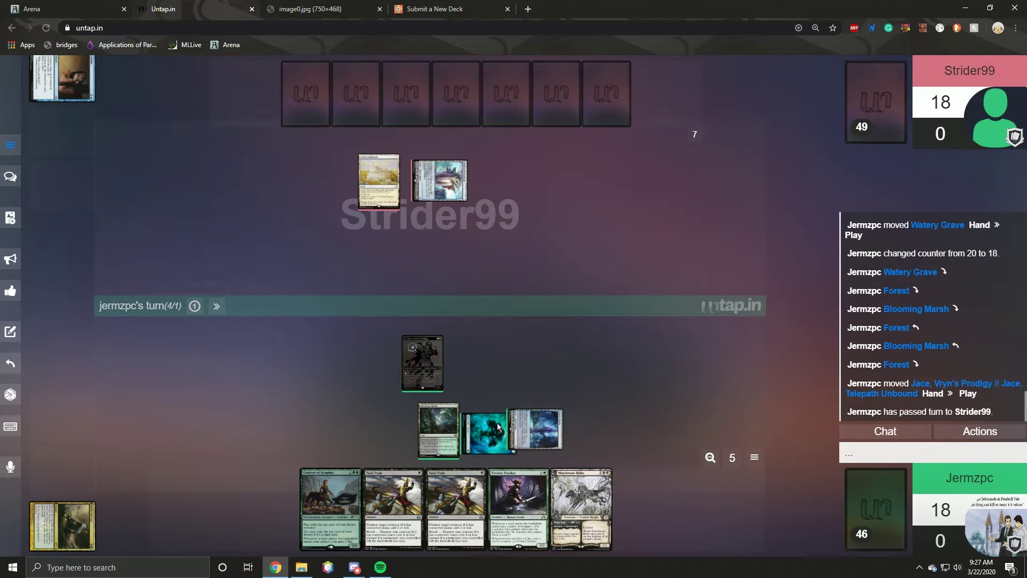
# Step: Reply 'sure' in chat to the game 2 proposal and clear the opponent's alert
pyautogui.moveTo(461, 428)
pyautogui.moveTo(460, 404)
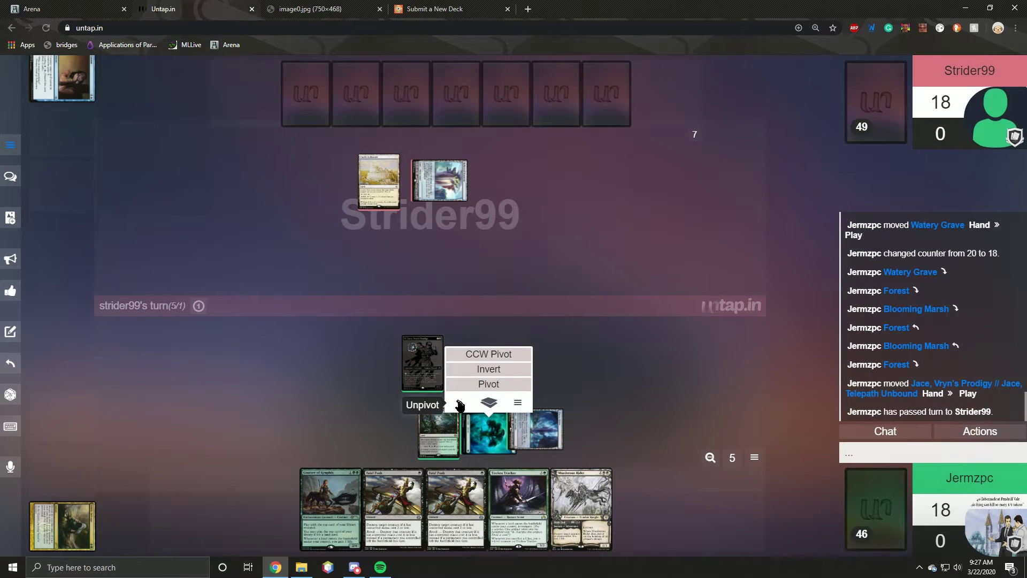
pyautogui.moveTo(497, 410)
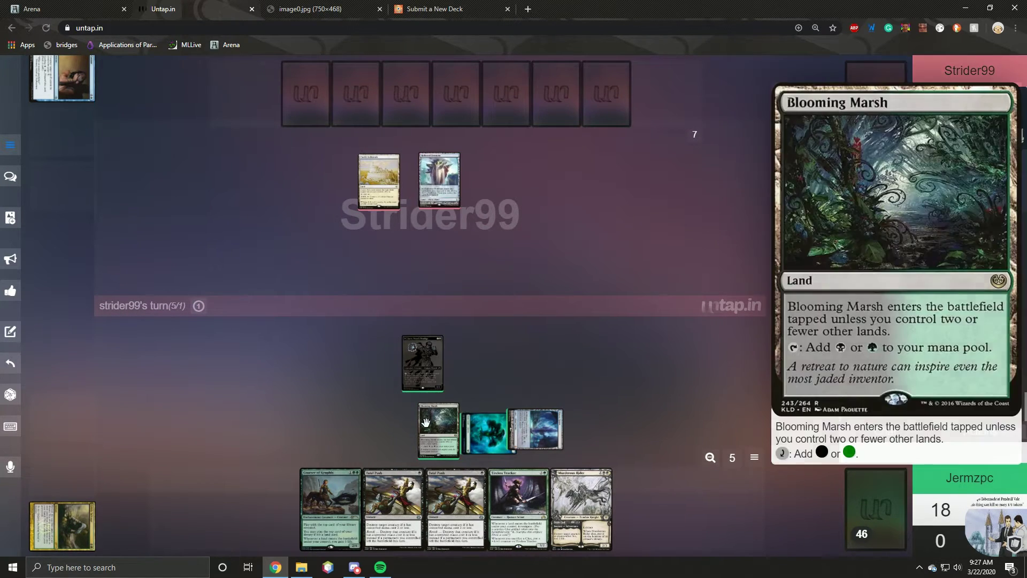
pyautogui.moveTo(414, 402)
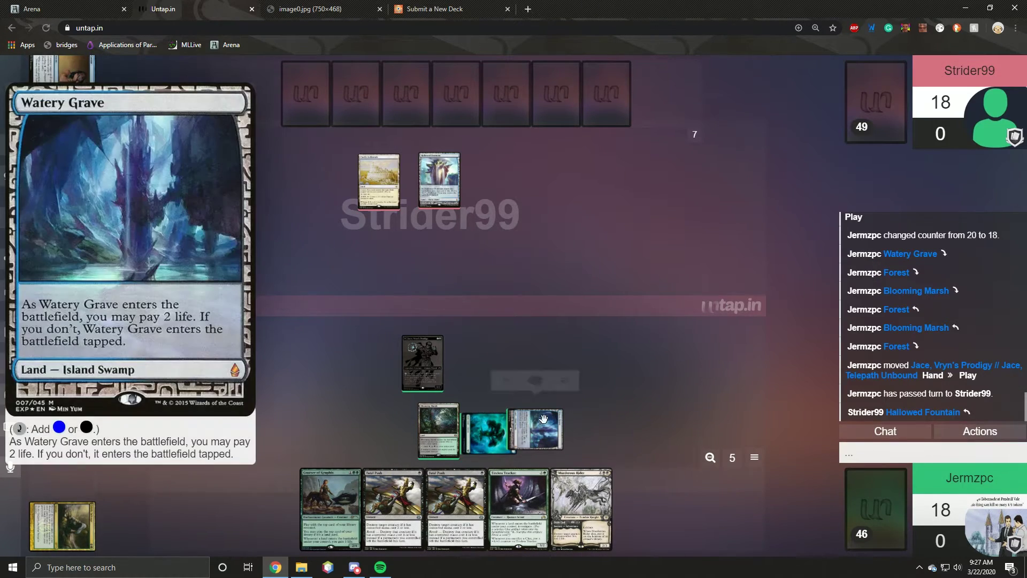
pyautogui.moveTo(534, 398)
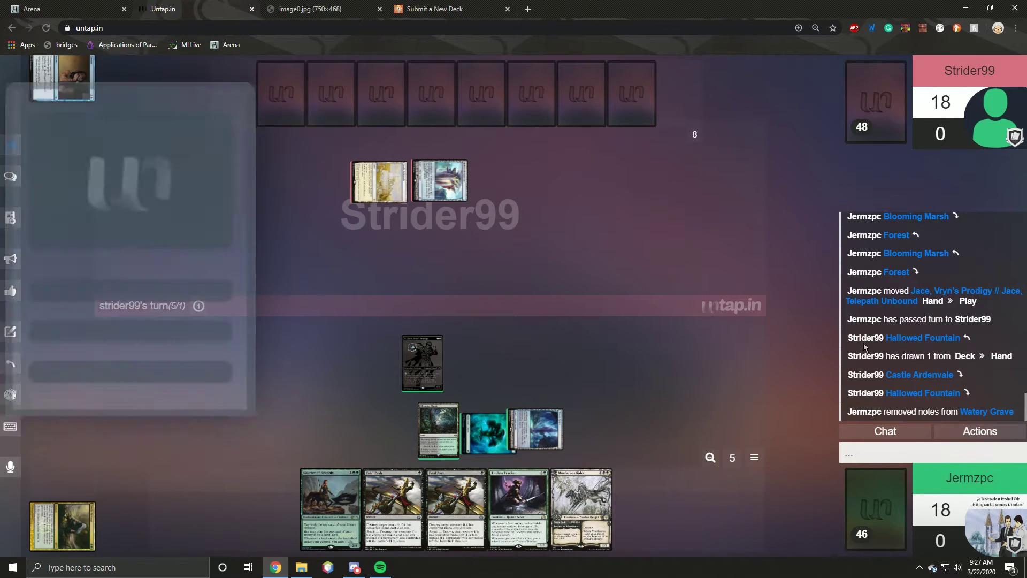
pyautogui.moveTo(473, 250)
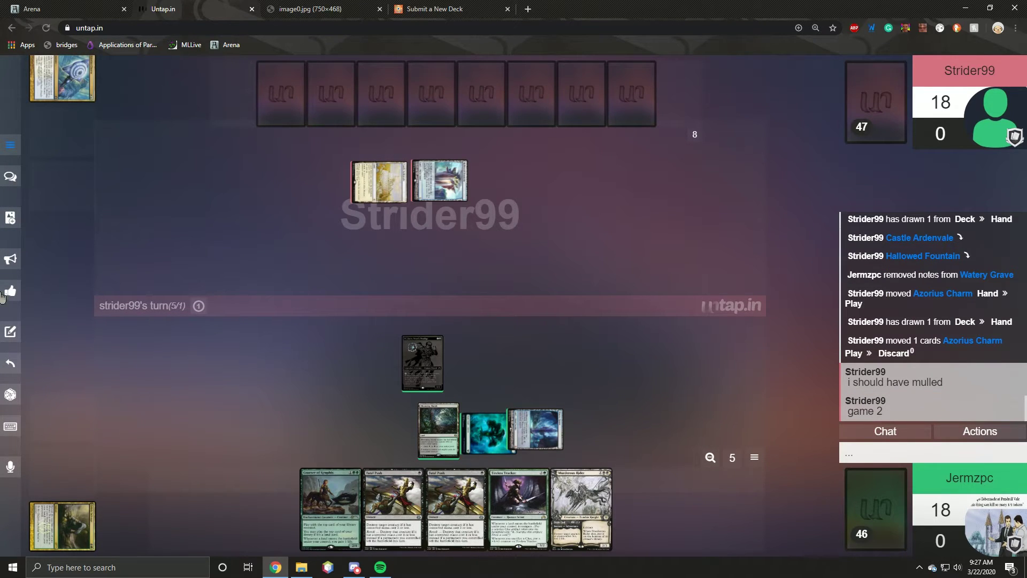
pyautogui.click(866, 456)
pyautogui.write('ssure')
pyautogui.press('Return')
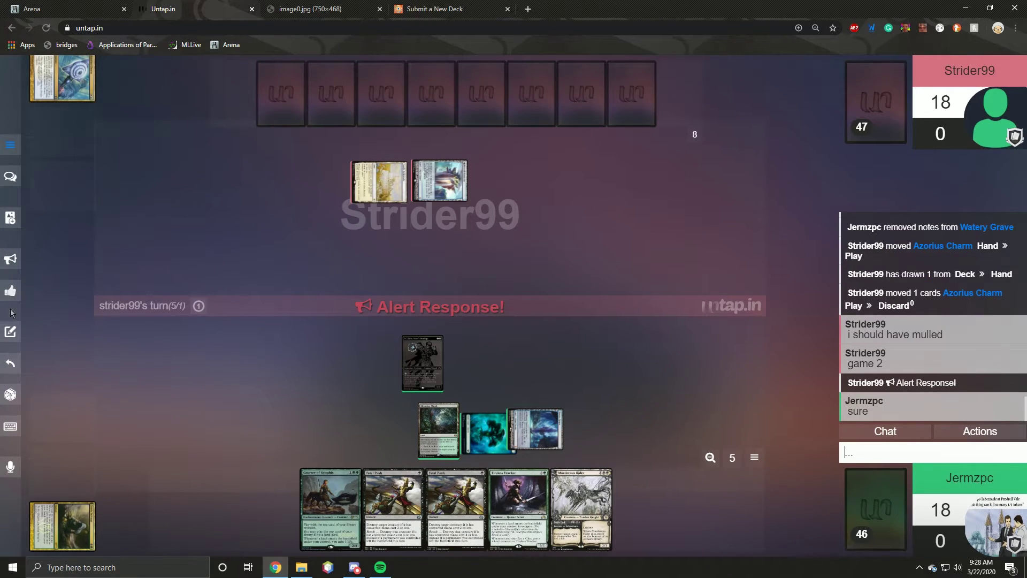
pyautogui.click(10, 290)
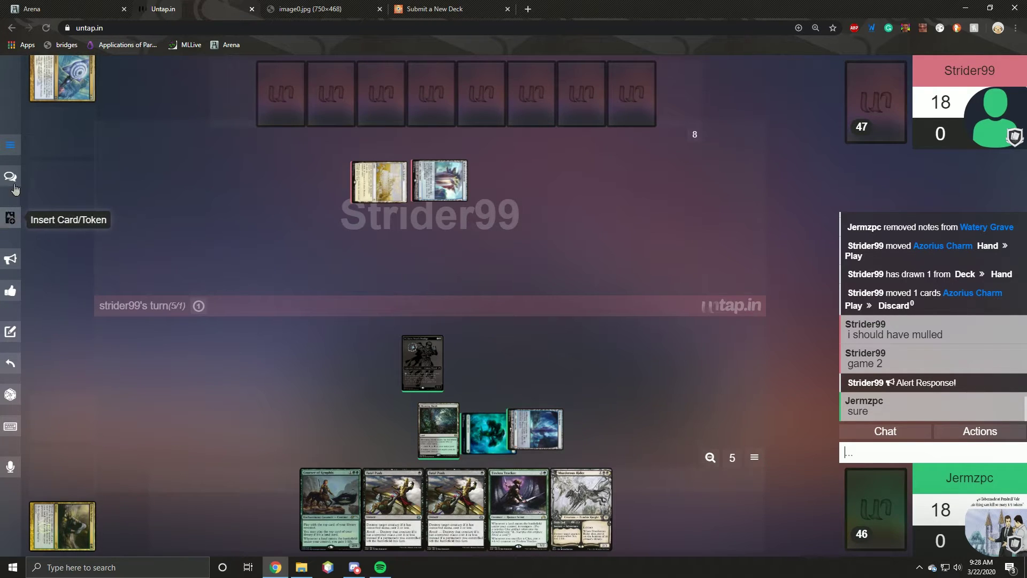
# Step: Play another game with your player as game 1 winner, keeping the deck and opening the sideboard
pyautogui.click(10, 146)
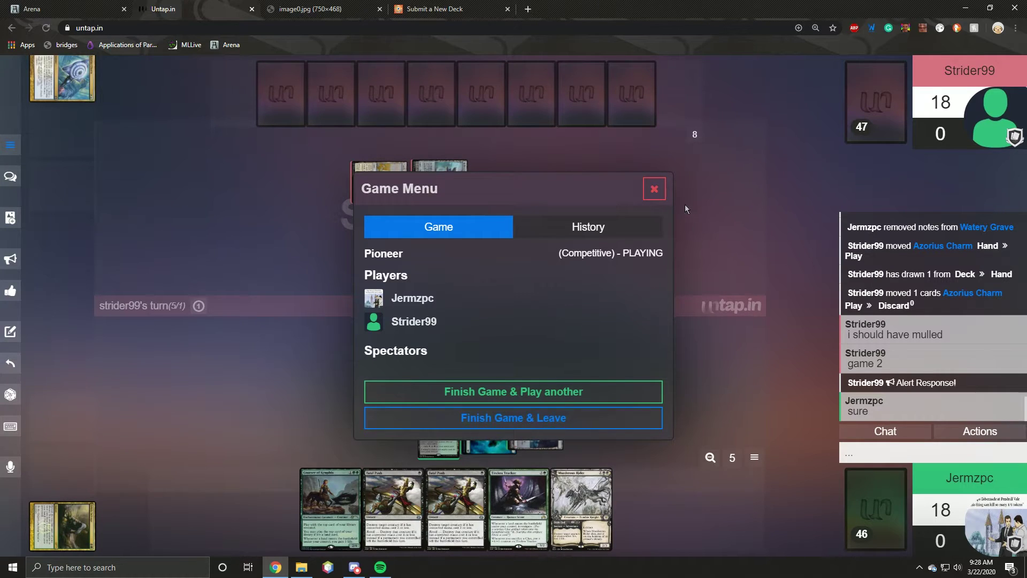
pyautogui.click(654, 189)
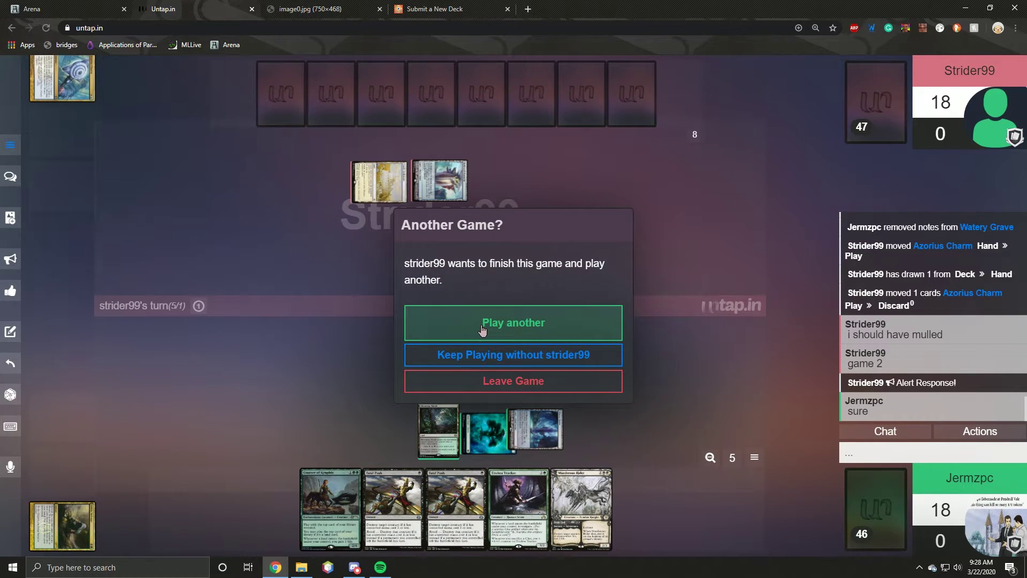
pyautogui.click(483, 324)
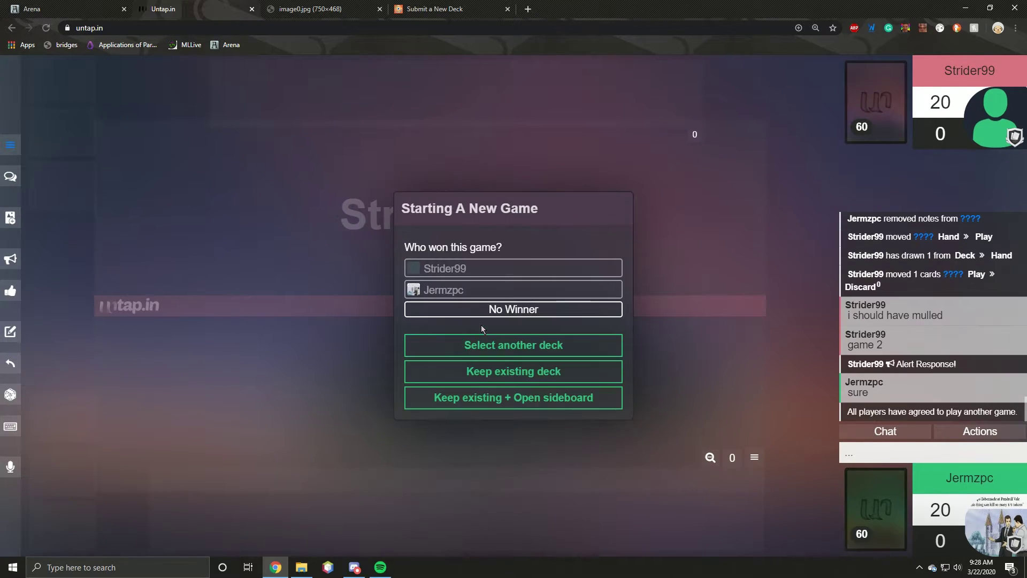
pyautogui.click(451, 292)
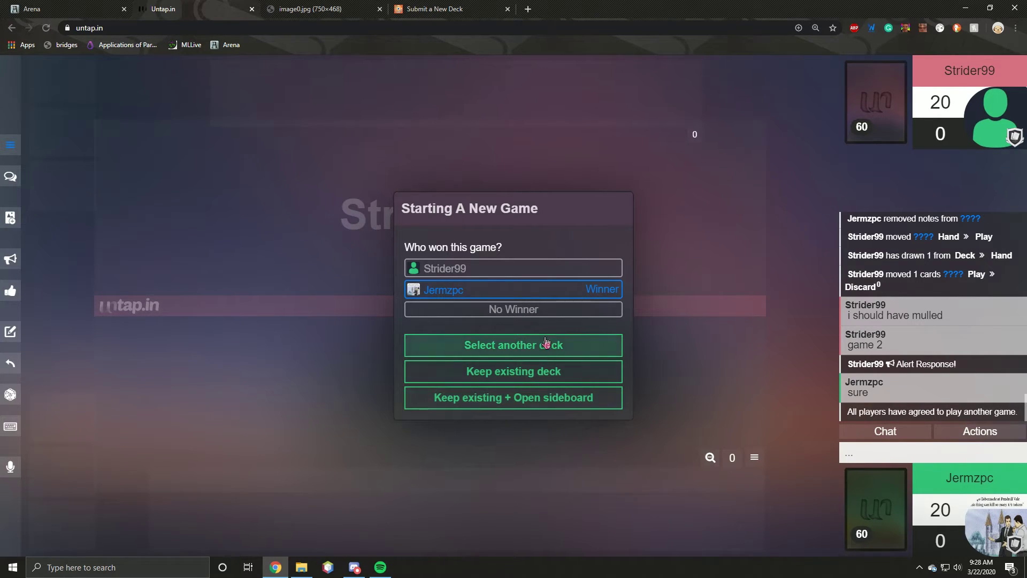
pyautogui.click(535, 410)
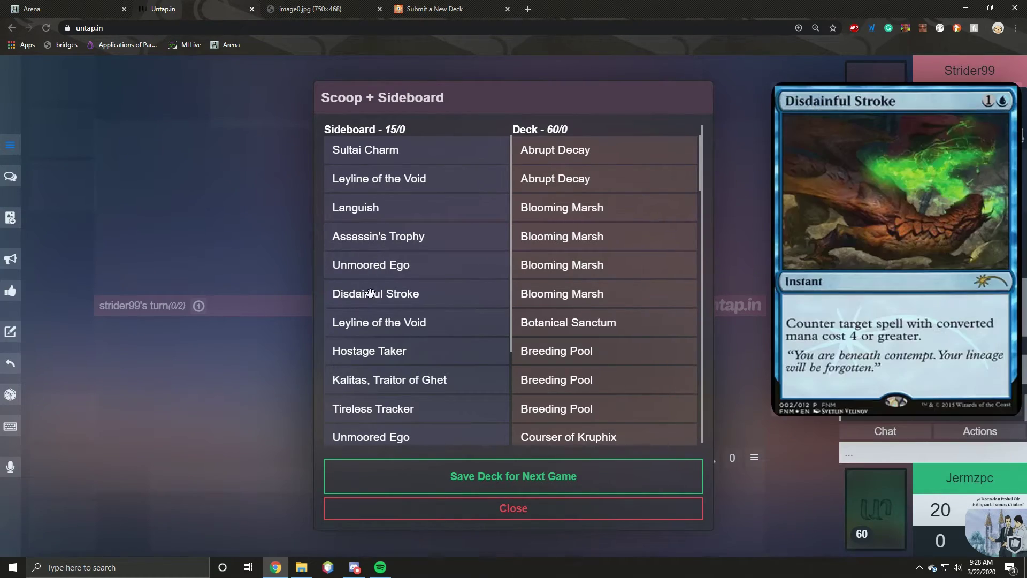
# Step: Add Disdainful Stroke, Assassin's Trophy, Tireless Tracker and two Mystical Dispute to the deck
pyautogui.click(371, 294)
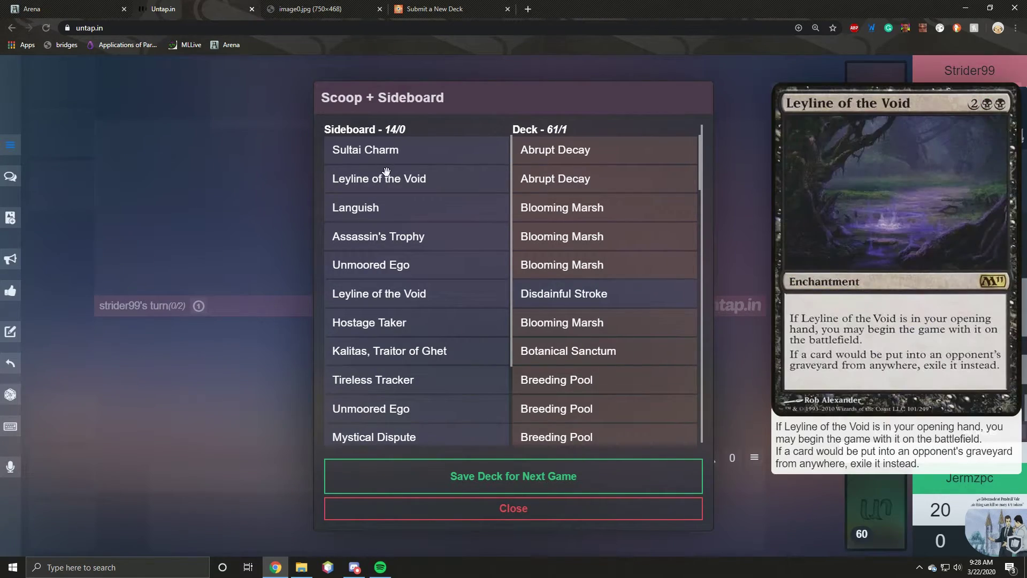
pyautogui.scroll(-2, 384, 328)
pyautogui.scroll(2, 471, 246)
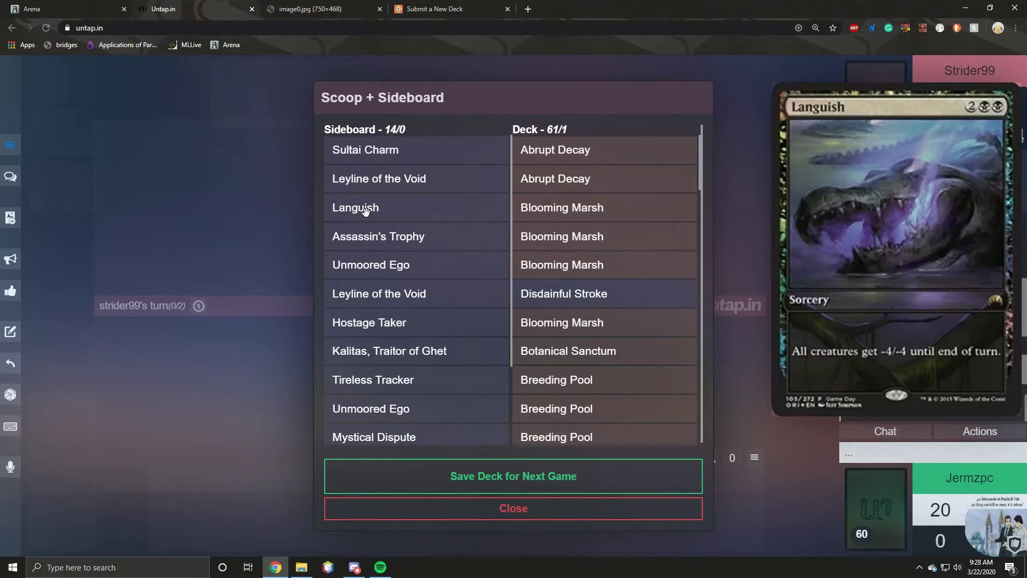
pyautogui.click(375, 238)
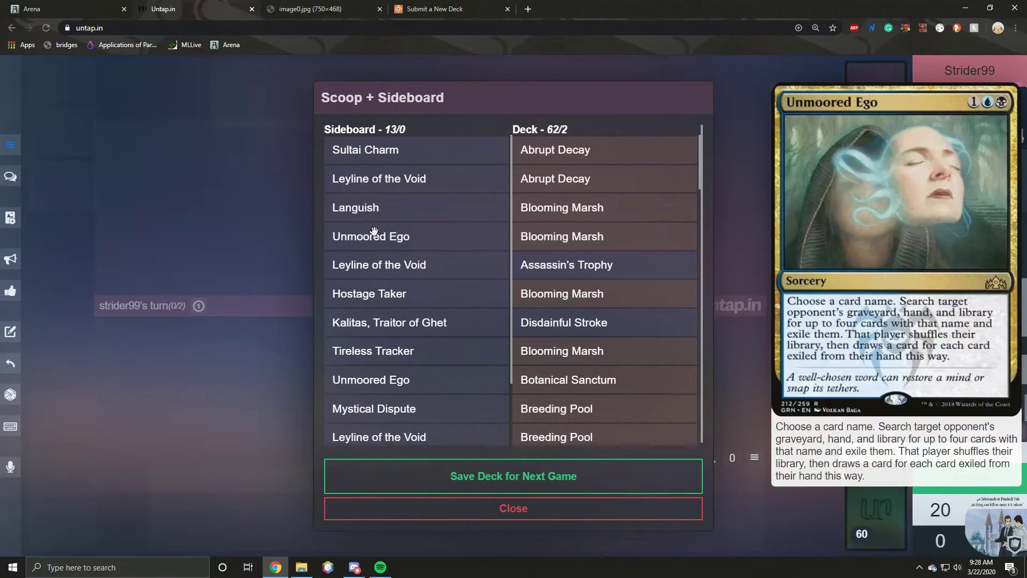
pyautogui.scroll(-1, 356, 235)
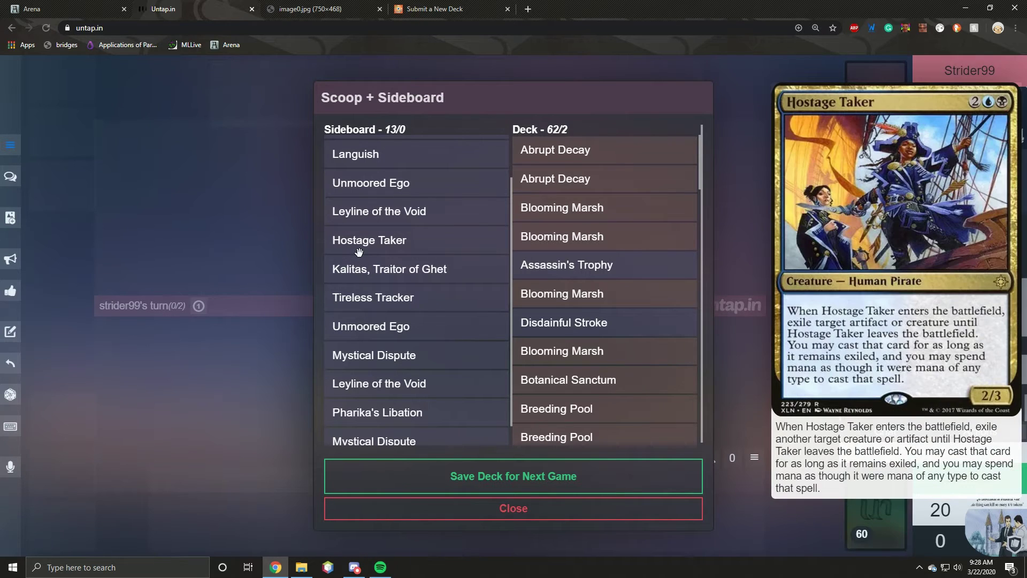
pyautogui.moveTo(366, 298); pyautogui.dragTo(590, 320)
pyautogui.moveTo(375, 327); pyautogui.dragTo(599, 320)
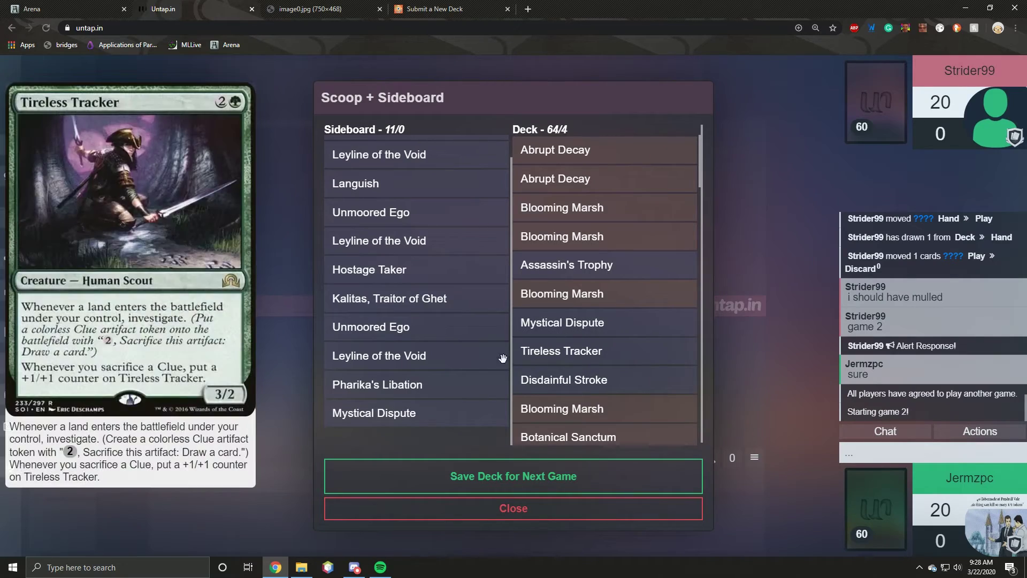
pyautogui.moveTo(373, 428); pyautogui.dragTo(572, 350)
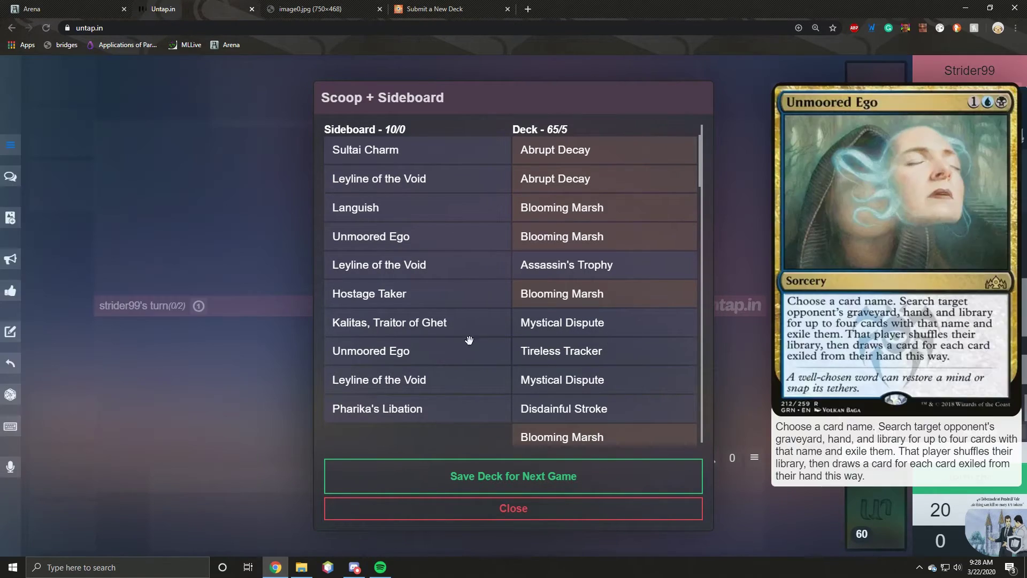
# Step: Move all four Fatal Push from the deck to the sideboard
pyautogui.scroll(-1, 572, 274)
pyautogui.scroll(-5, 572, 274)
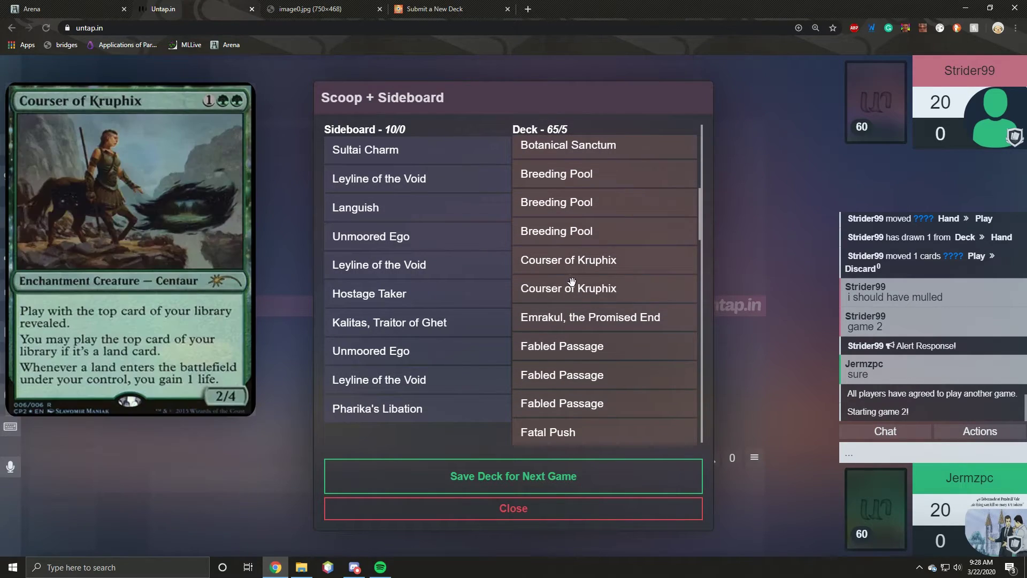
pyautogui.scroll(-5, 567, 289)
pyautogui.moveTo(561, 260); pyautogui.dragTo(468, 254)
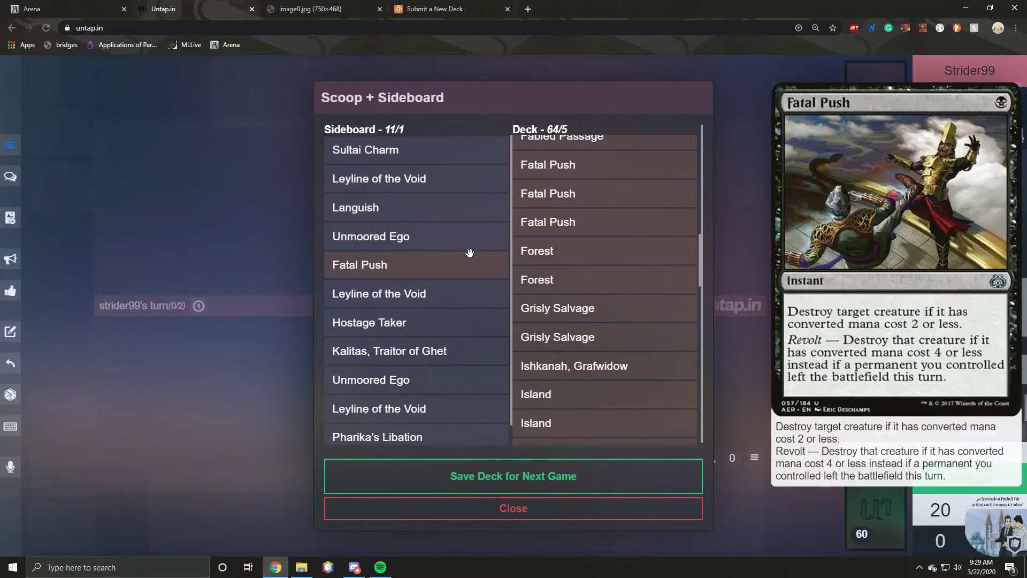
pyautogui.moveTo(516, 223); pyautogui.dragTo(447, 243)
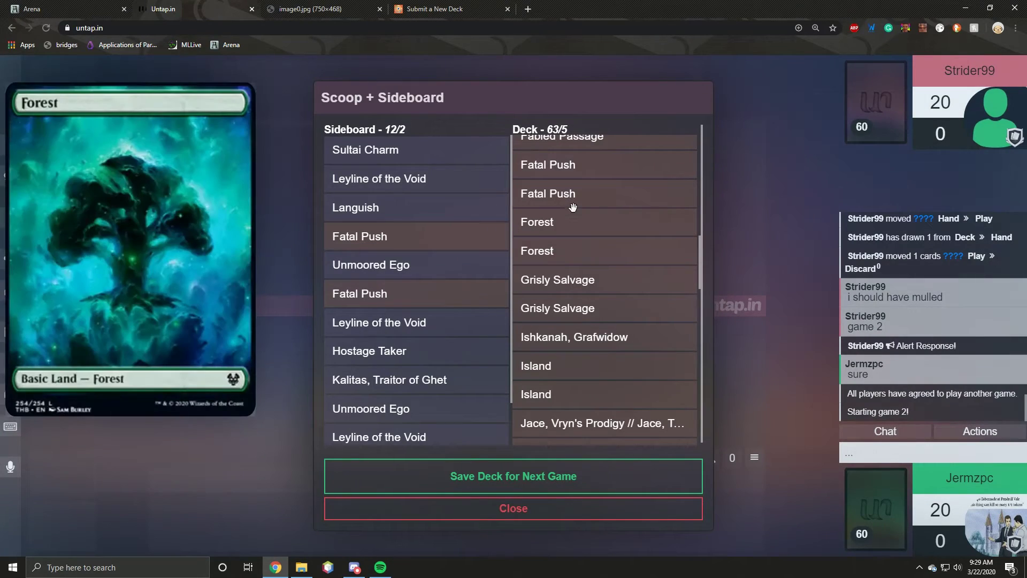
pyautogui.moveTo(568, 195); pyautogui.dragTo(417, 265)
pyautogui.moveTo(551, 164); pyautogui.dragTo(393, 252)
# Step: Move Grisly Salvage to the sideboard and save the 60-card deck for the next game
pyautogui.scroll(-3, 568, 290)
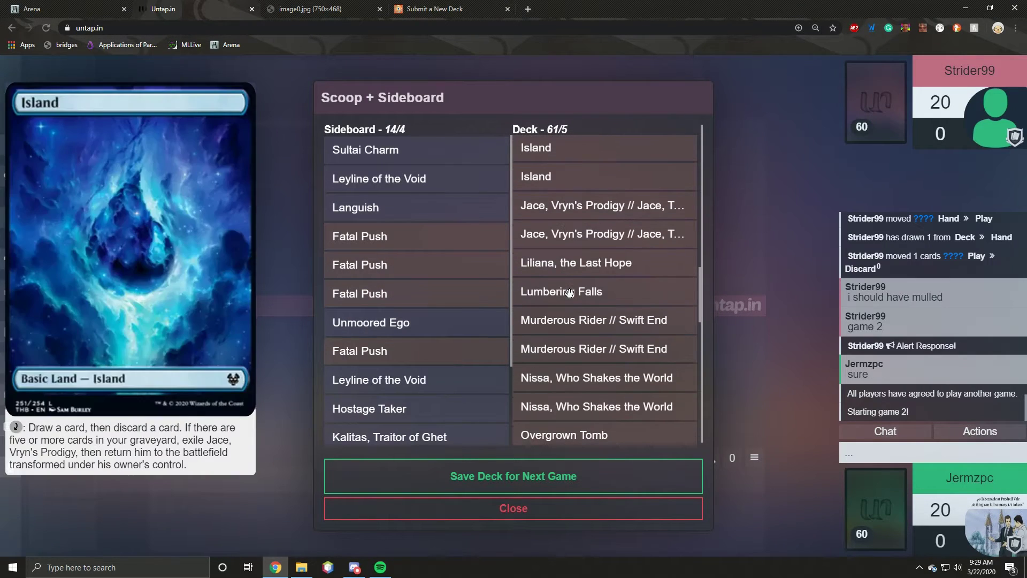
pyautogui.scroll(-3, 596, 266)
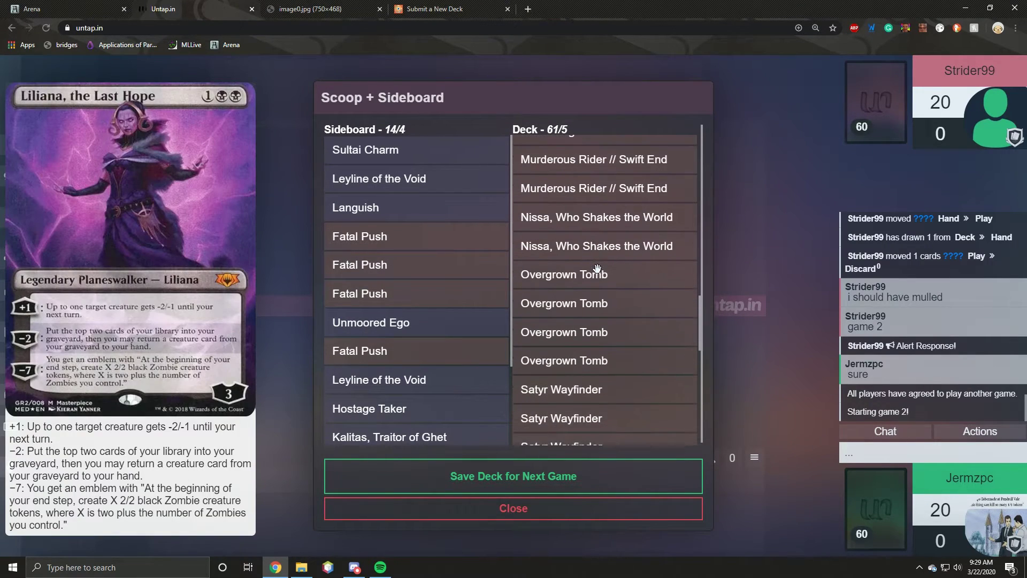
pyautogui.scroll(-1, 601, 219)
pyautogui.scroll(-5, 594, 241)
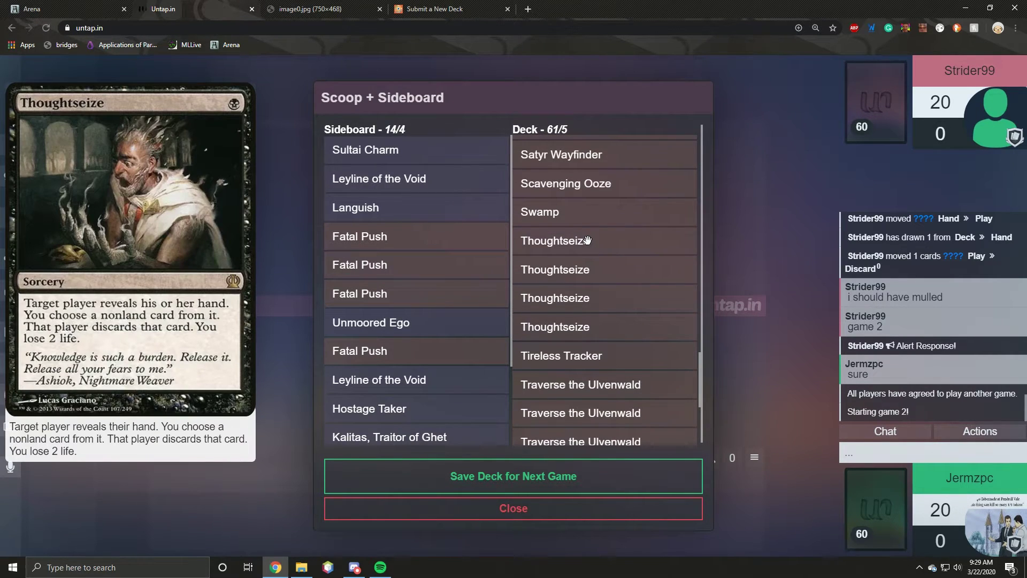
pyautogui.scroll(-5, 587, 240)
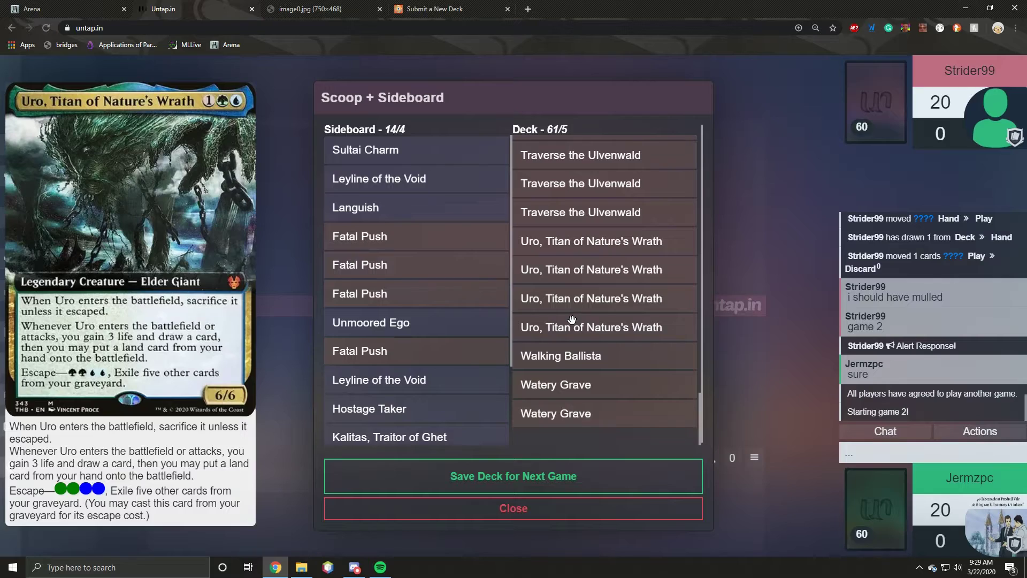
pyautogui.scroll(15, 583, 278)
pyautogui.scroll(10, 590, 239)
pyautogui.scroll(-3, 570, 311)
pyautogui.scroll(-5, 571, 307)
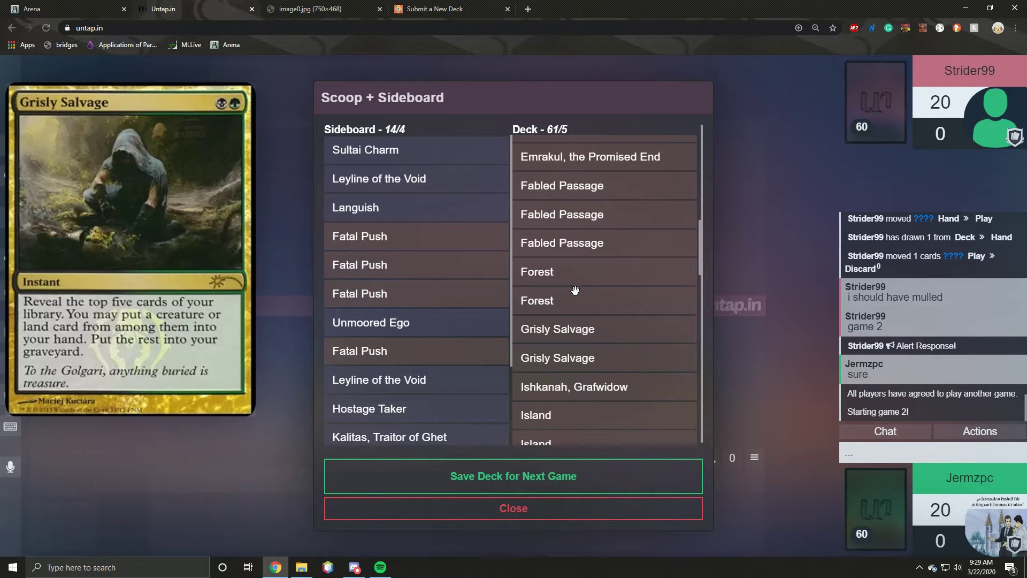
pyautogui.moveTo(568, 330); pyautogui.dragTo(427, 358)
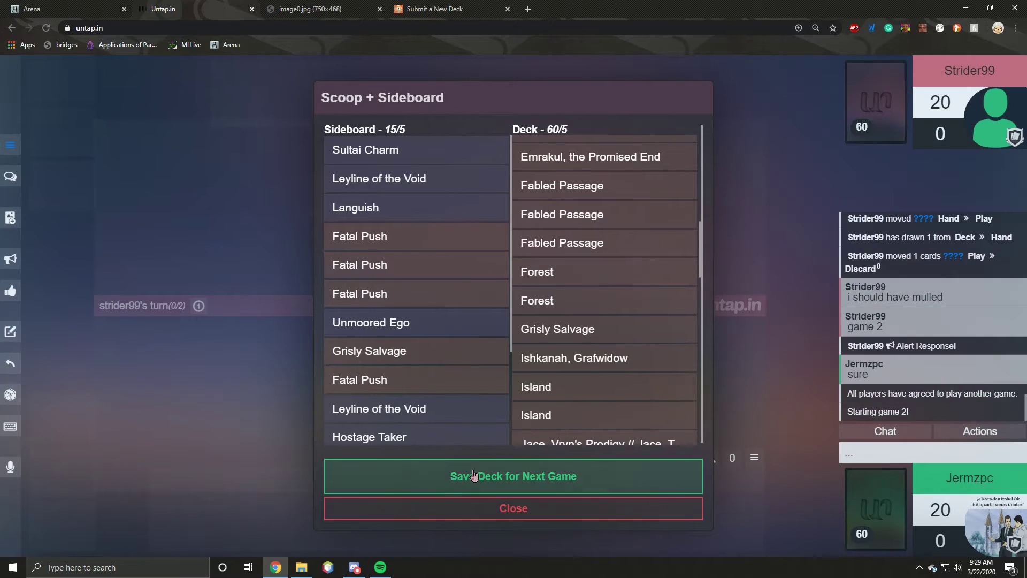
pyautogui.click(470, 476)
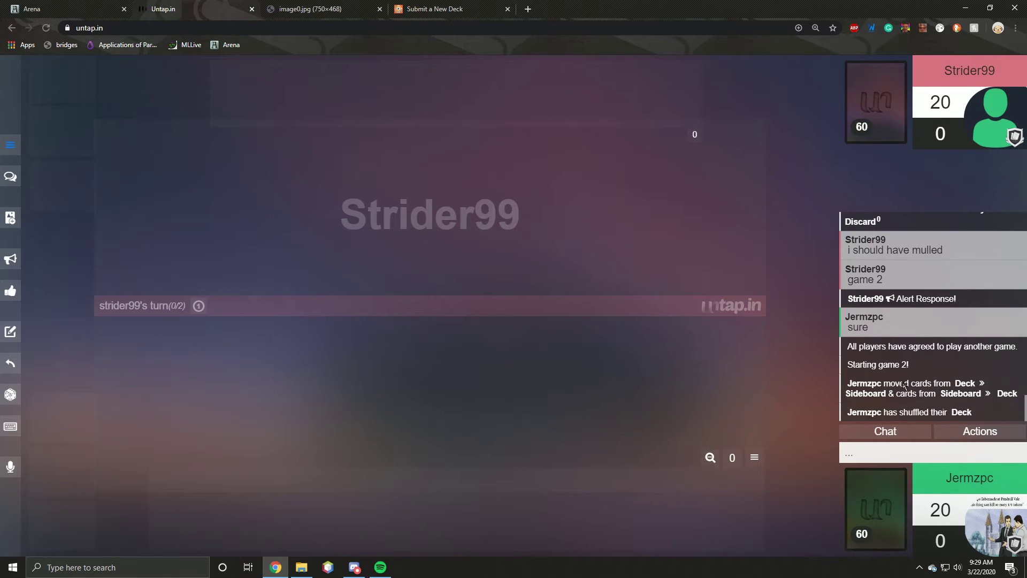
pyautogui.click(10, 427)
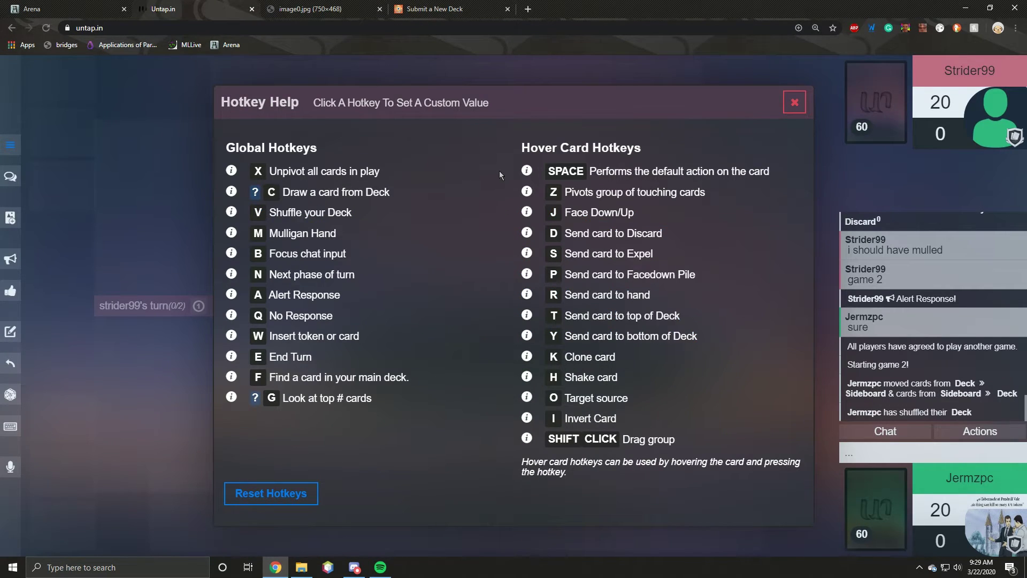
pyautogui.moveTo(527, 175)
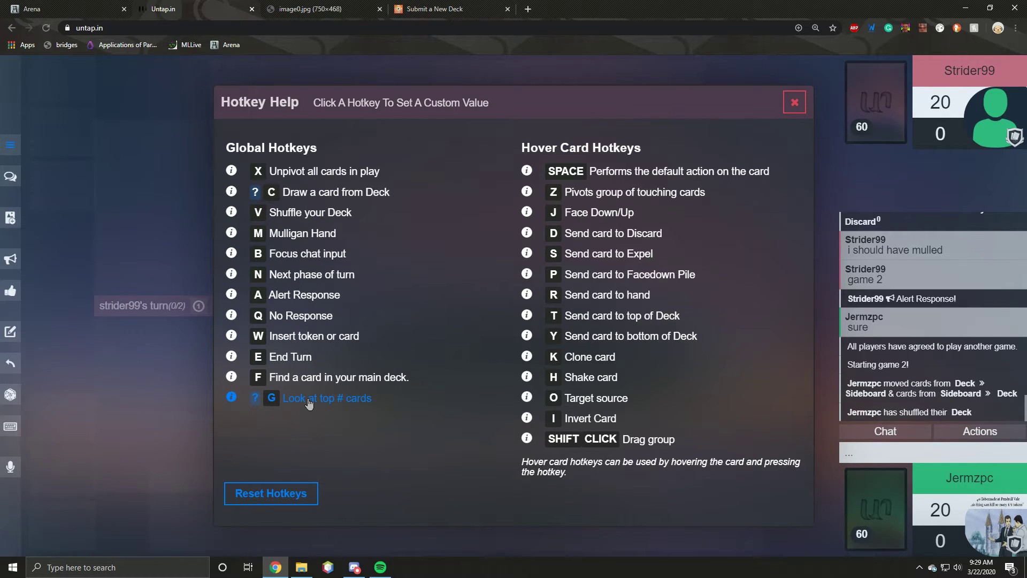
pyautogui.moveTo(259, 198)
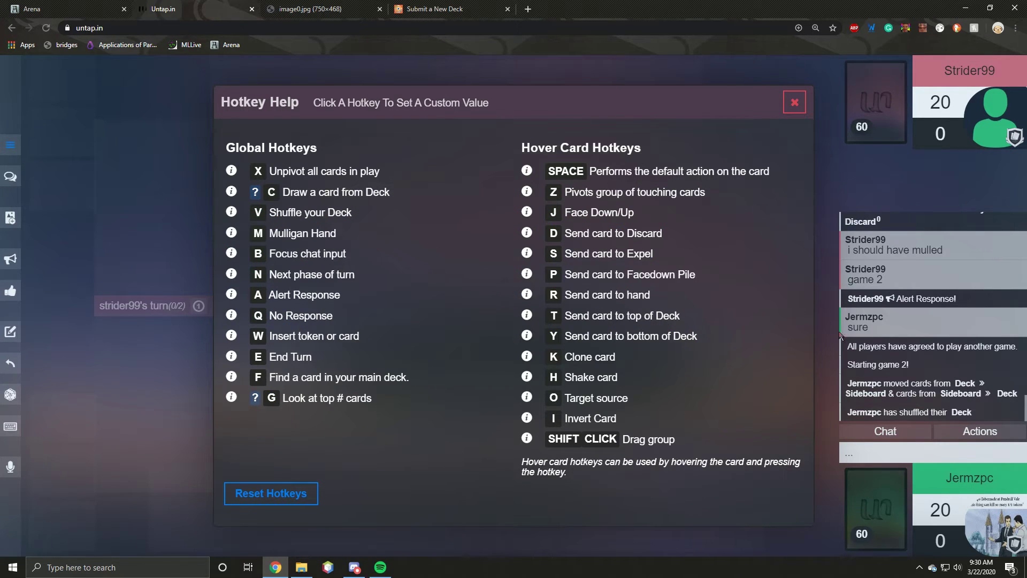
pyautogui.click(795, 102)
# Step: Draw a seven-card opening hand for game 2 and show the deck's extra actions
pyautogui.moveTo(768, 512)
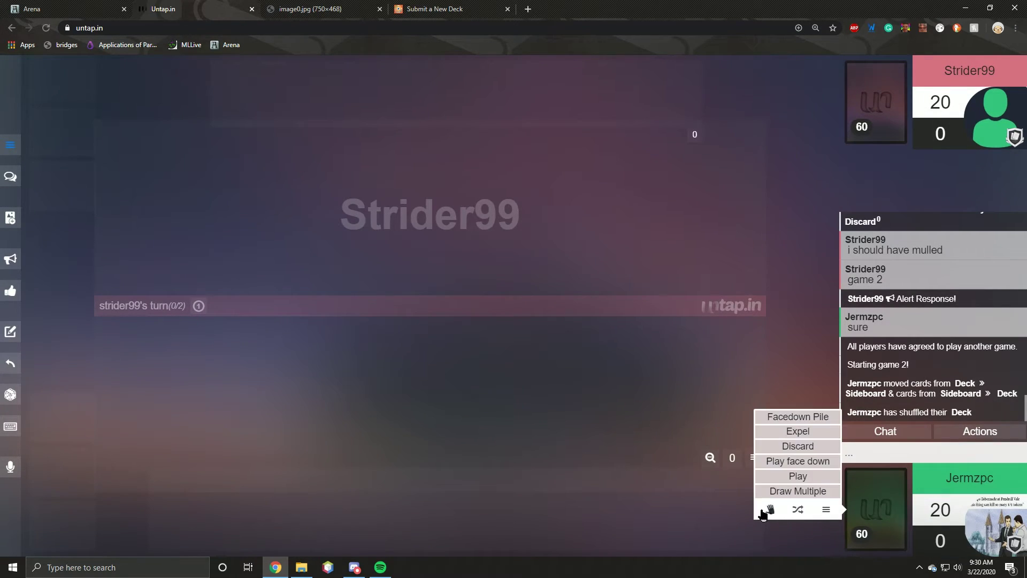
pyautogui.click(808, 493)
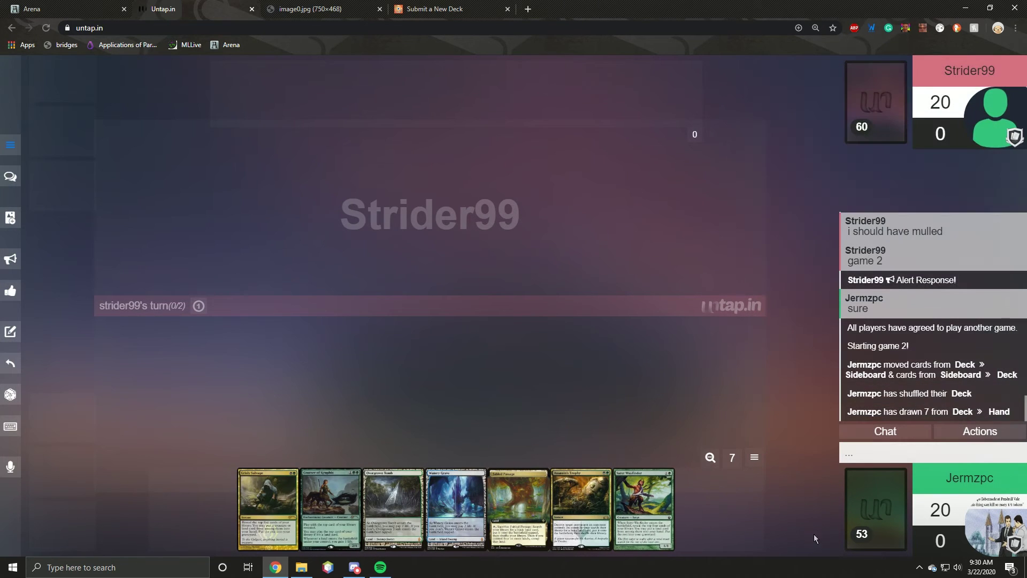
pyautogui.moveTo(849, 519)
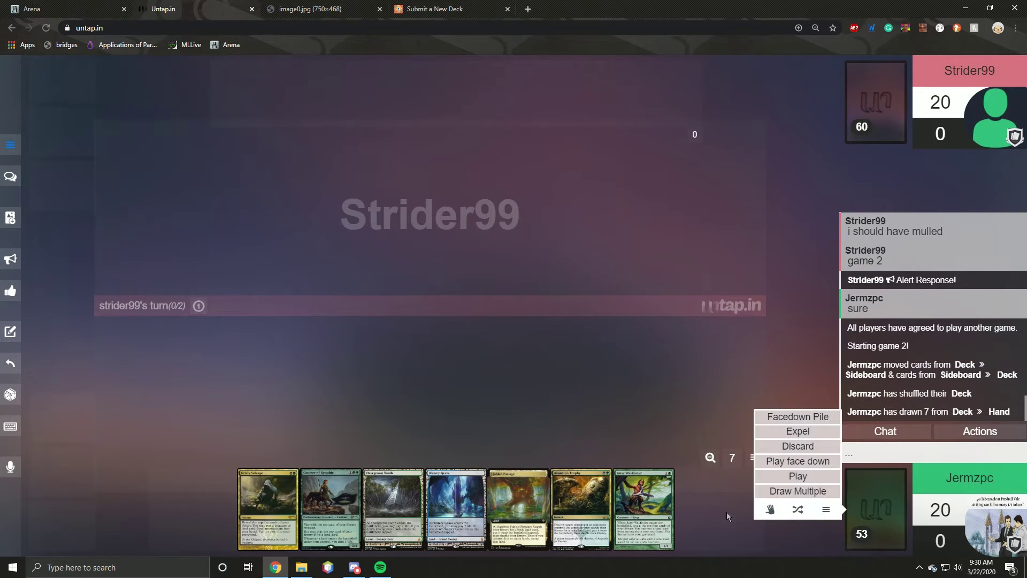
pyautogui.click(834, 505)
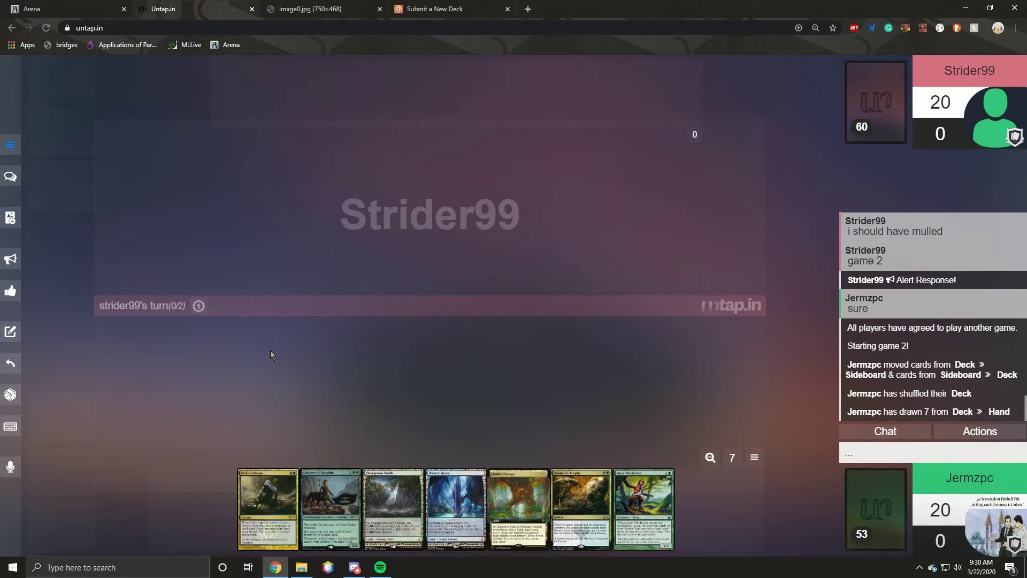
pyautogui.moveTo(10, 394)
pyautogui.click(10, 143)
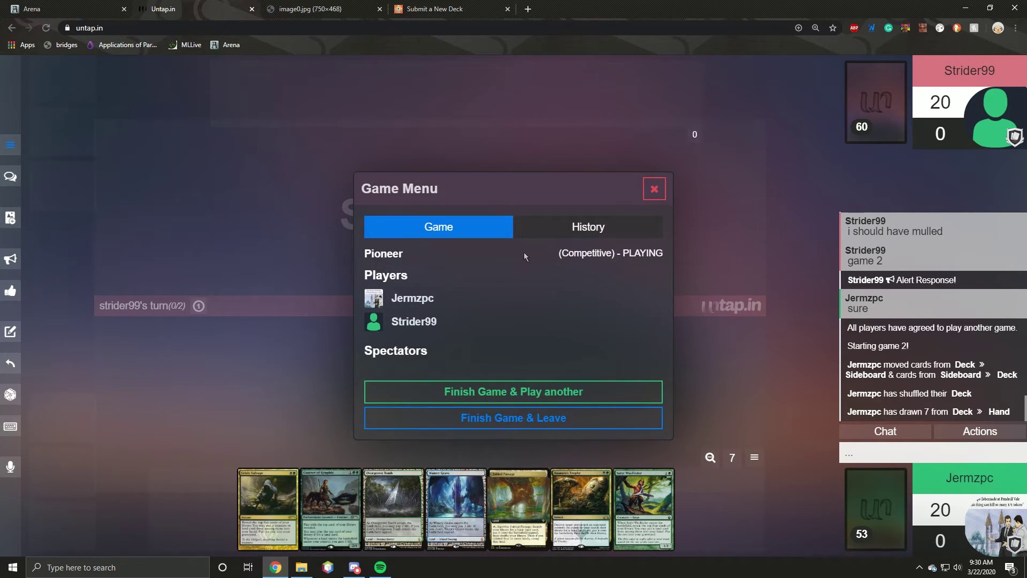
pyautogui.click(586, 229)
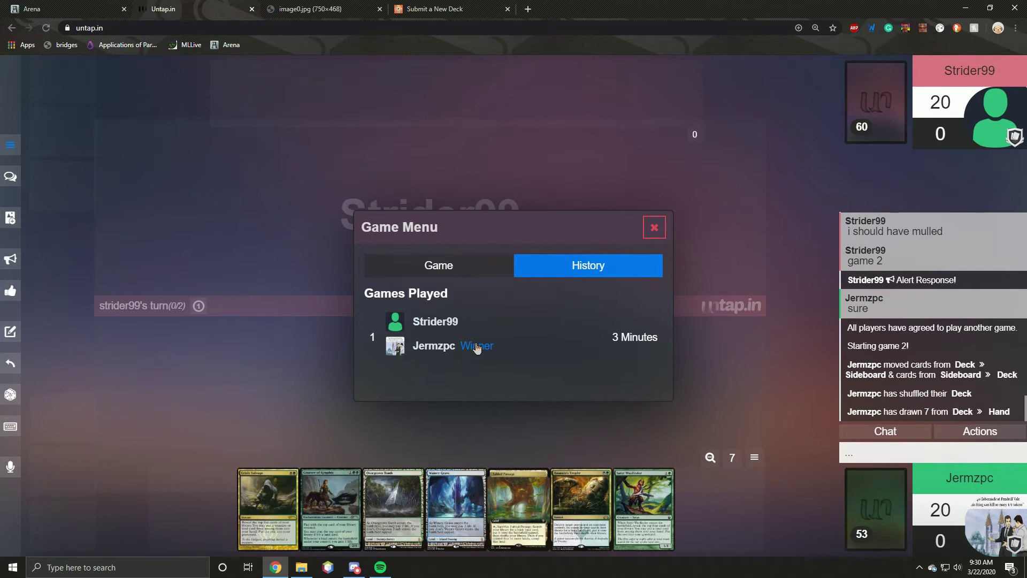
pyautogui.click(439, 262)
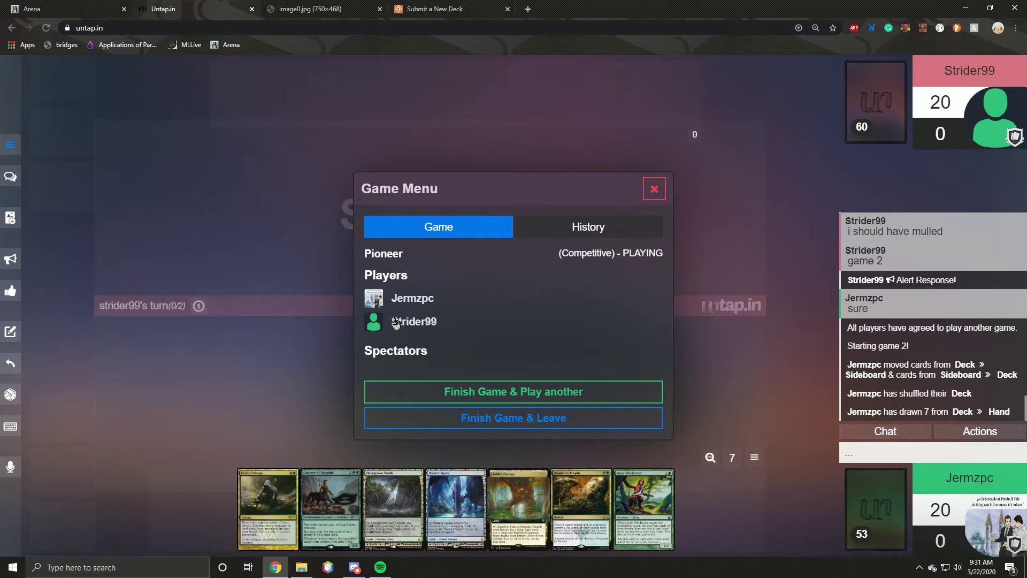
pyautogui.click(654, 188)
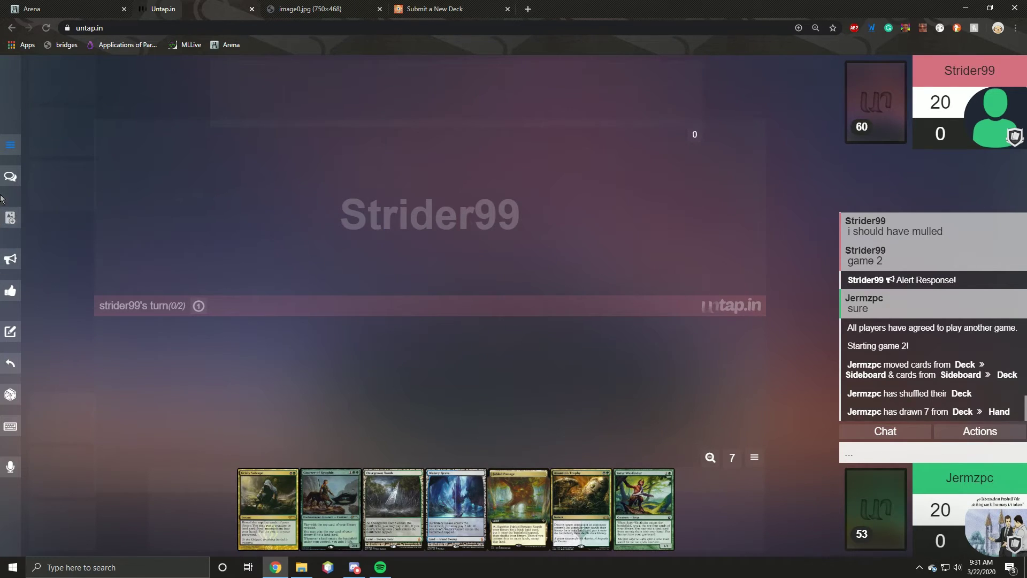
pyautogui.click(4, 152)
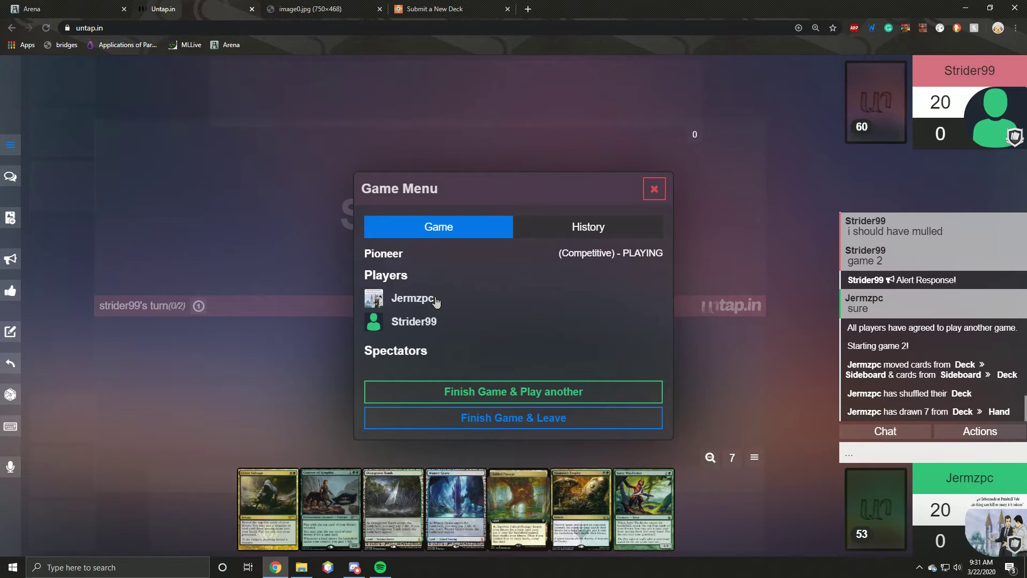
pyautogui.click(647, 196)
pyautogui.click(1008, 131)
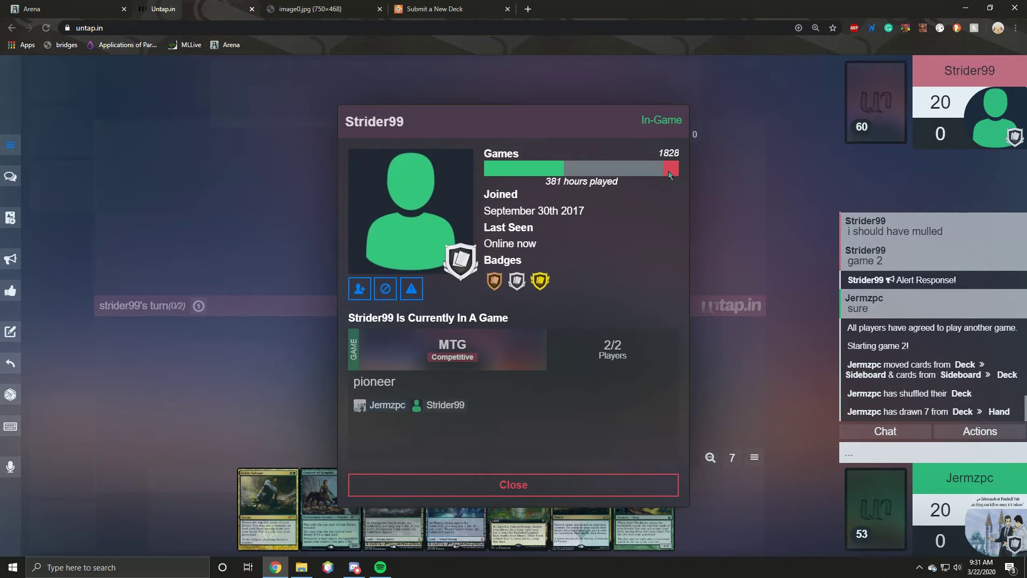
pyautogui.moveTo(524, 170)
pyautogui.click(556, 487)
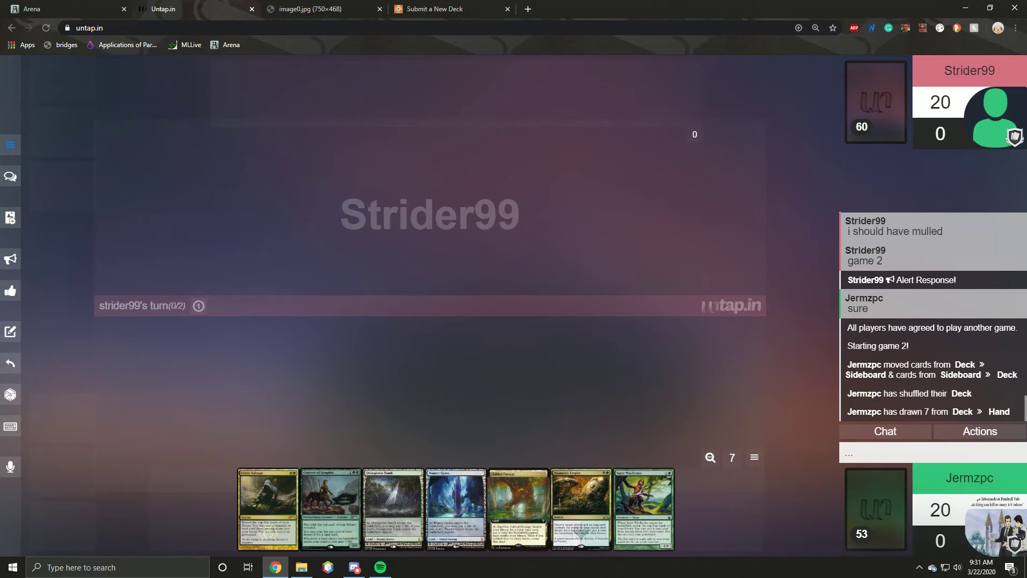
pyautogui.click(1019, 514)
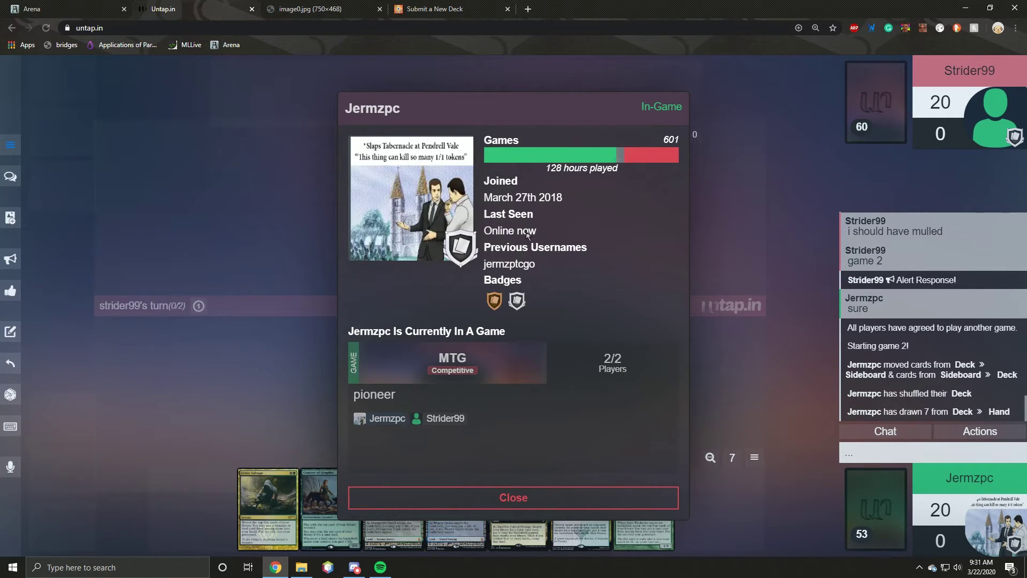
pyautogui.click(513, 497)
pyautogui.moveTo(582, 491)
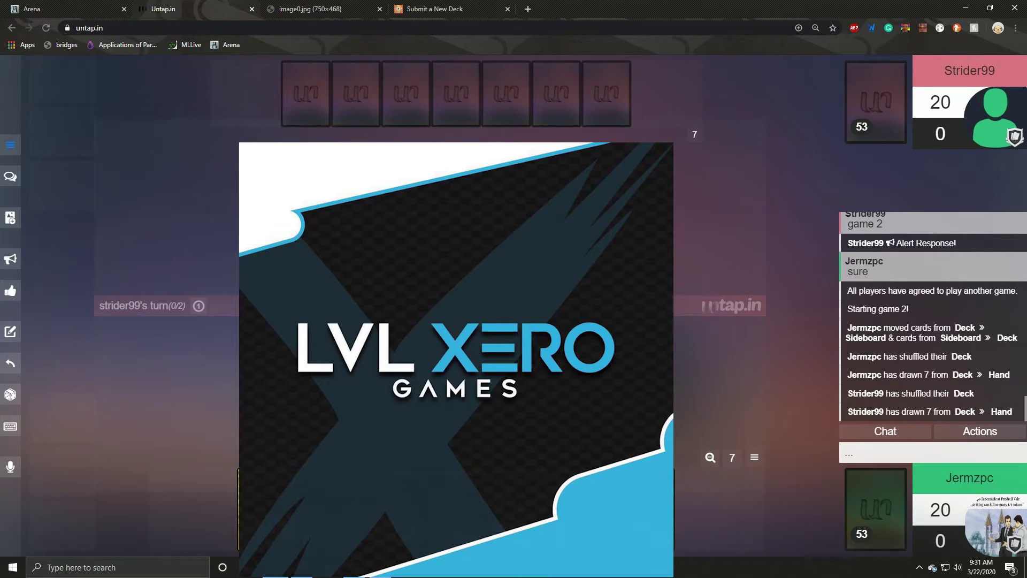
# Step: Post 'kp' in the chat
pyautogui.click(862, 452)
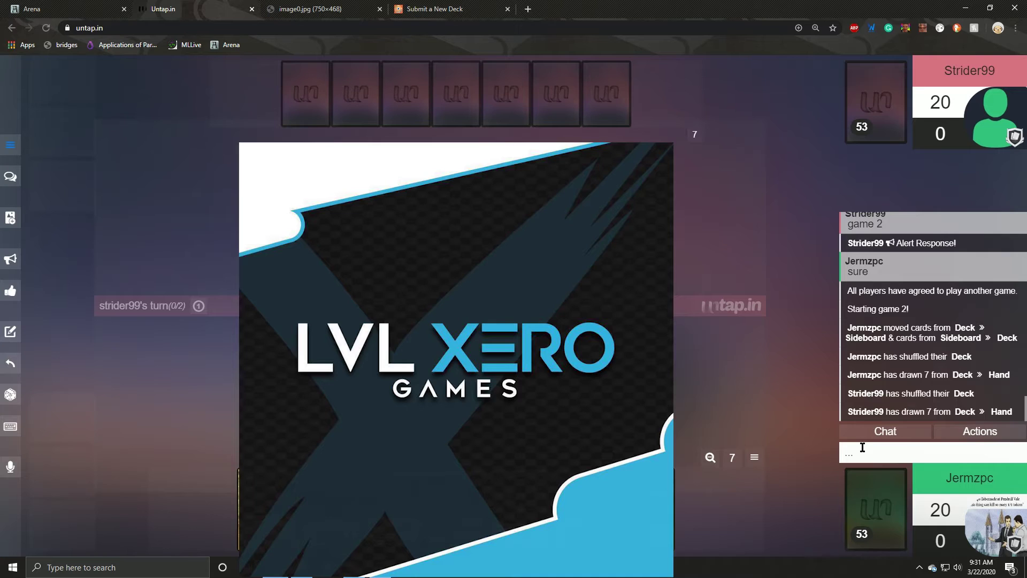
pyautogui.write('kp')
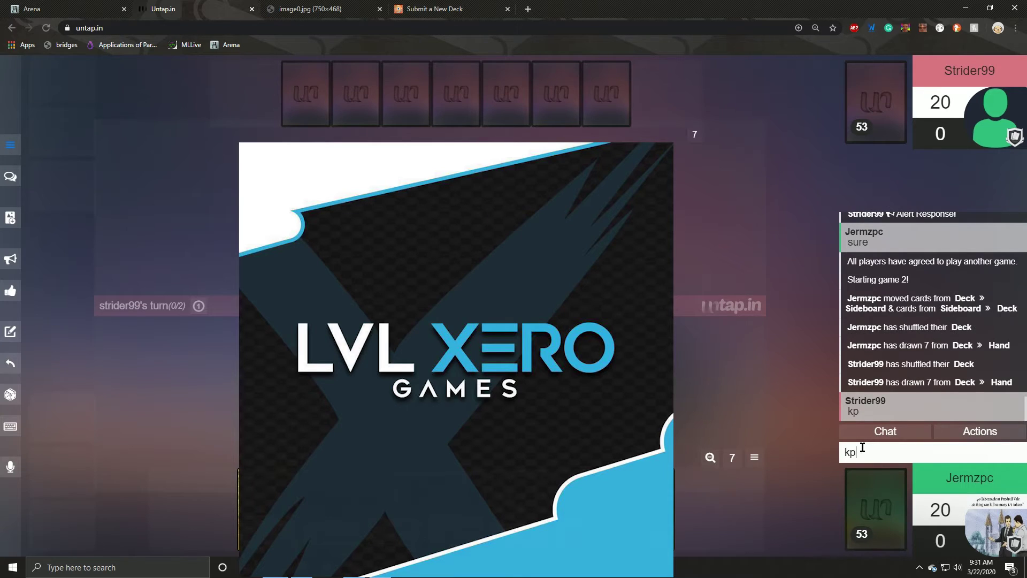
pyautogui.press('Return')
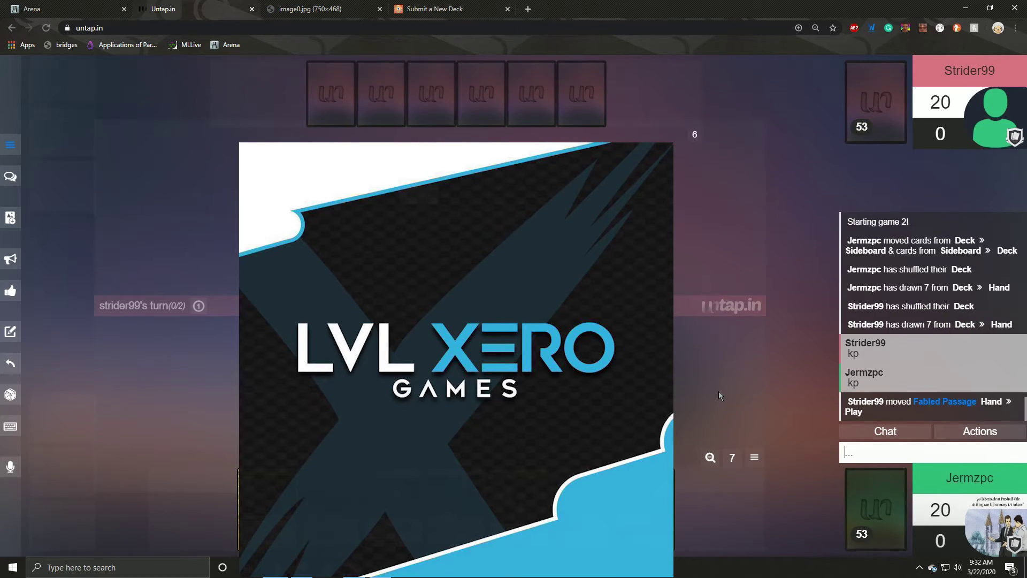
# Step: Draw one card for the turn and pass to the opponent
pyautogui.moveTo(855, 499)
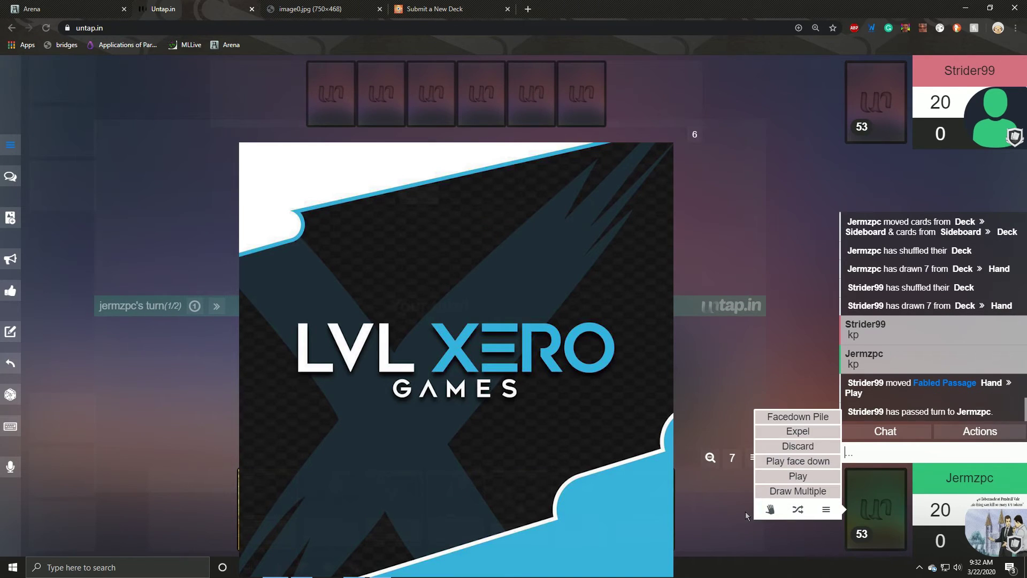
pyautogui.click(768, 512)
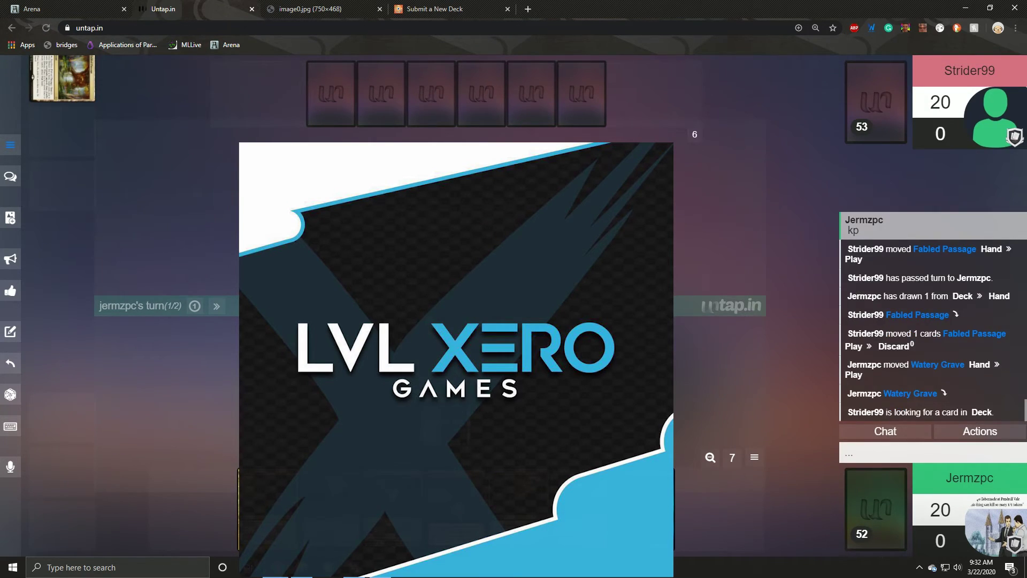
pyautogui.click(224, 303)
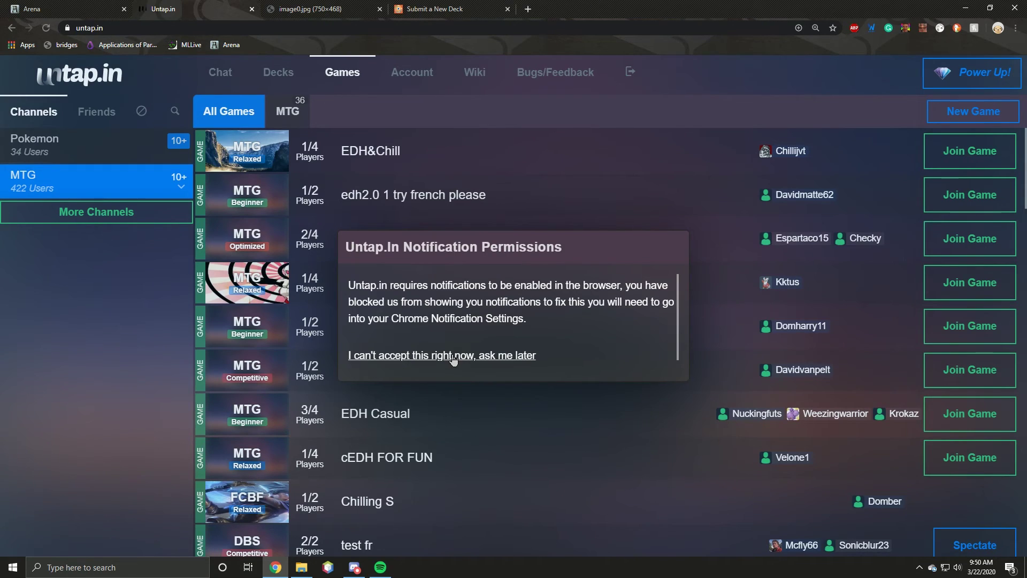
# Step: Choose 'ask me later' on the notification permission prompt
pyautogui.click(471, 359)
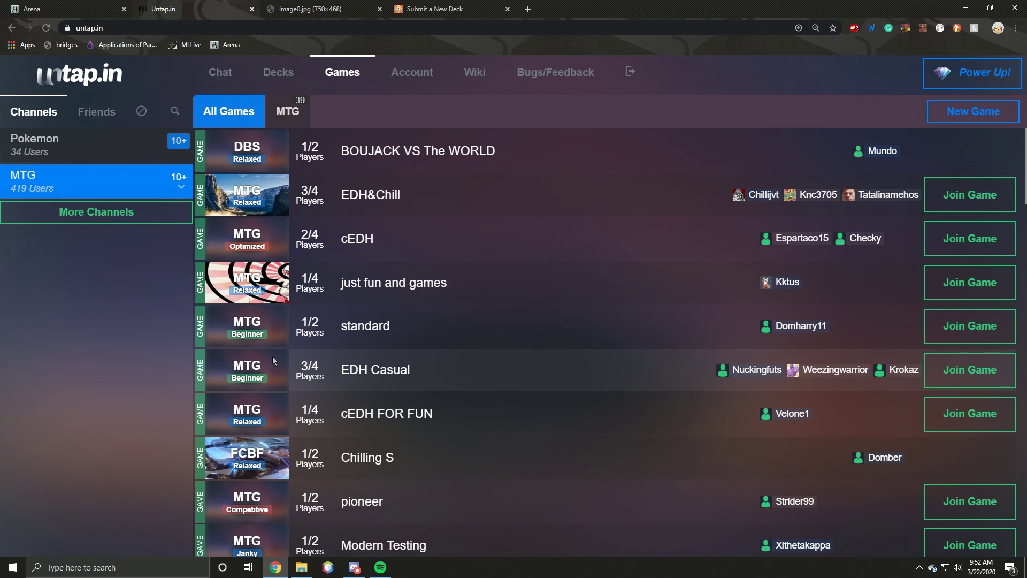
# Step: Browse the Decks and Games lists, then go to the Account profile page
pyautogui.click(95, 28)
pyautogui.click(125, 68)
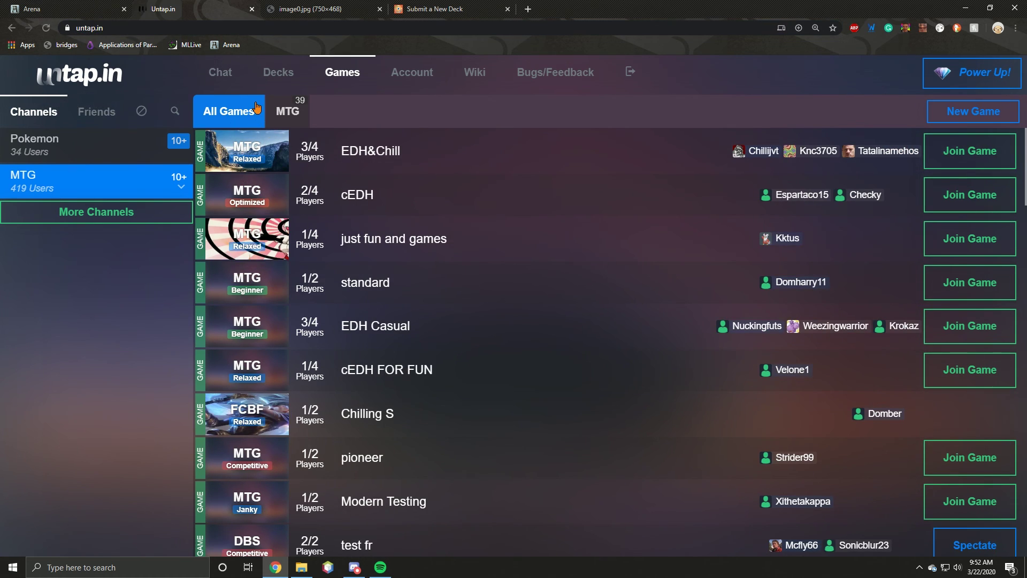
pyautogui.click(274, 80)
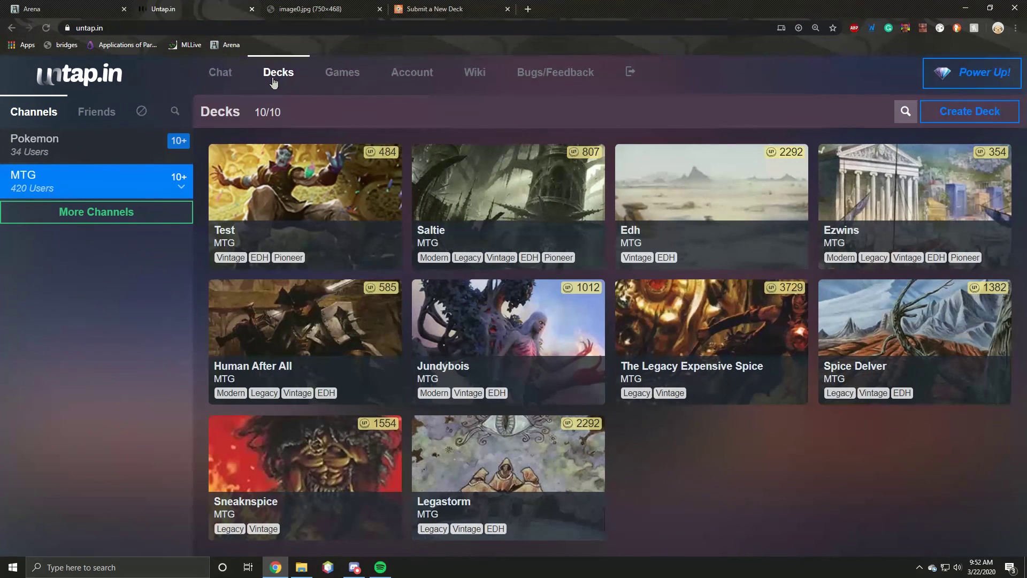
pyautogui.click(343, 79)
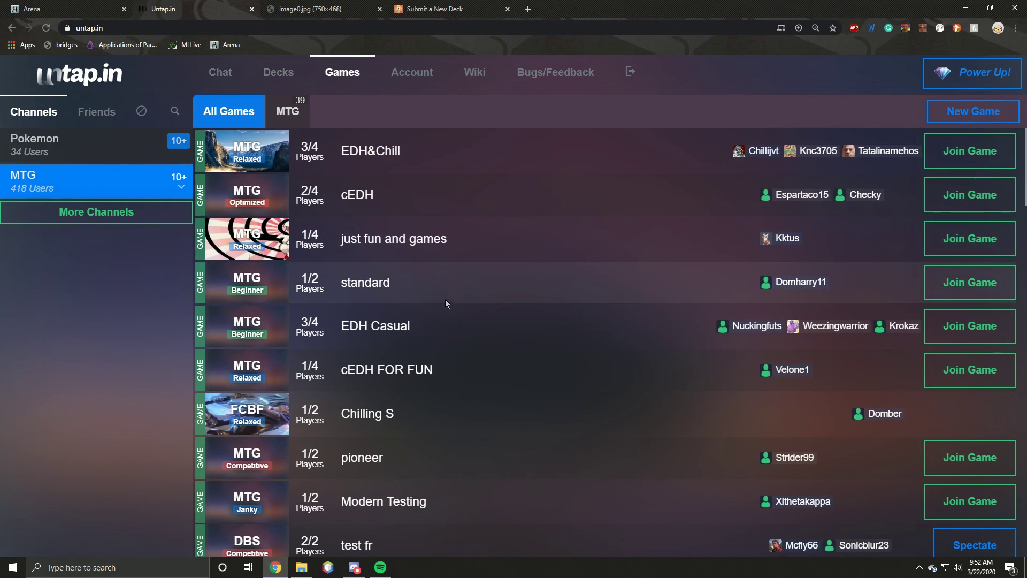
pyautogui.scroll(-4, 454, 321)
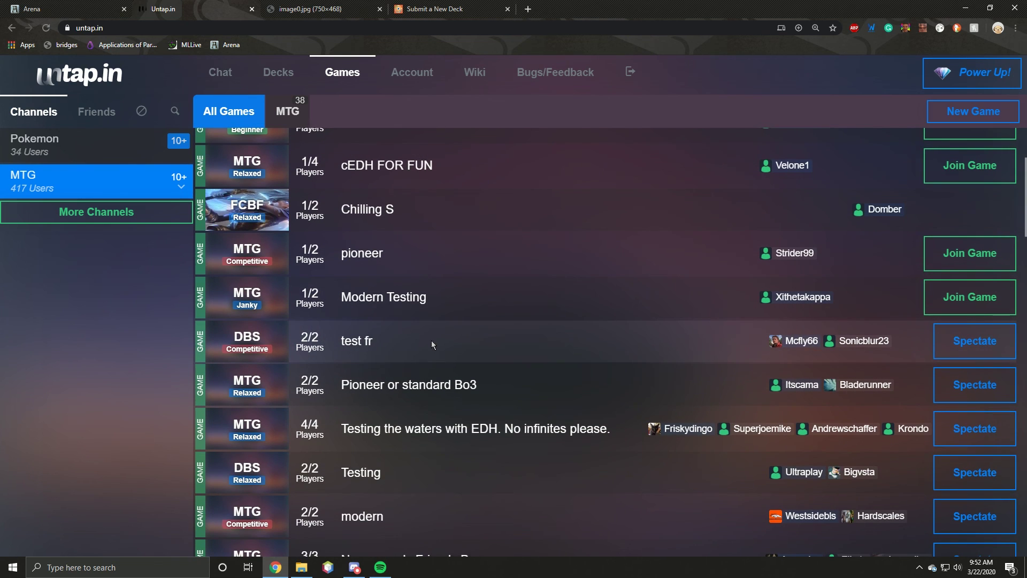
pyautogui.scroll(2, 422, 339)
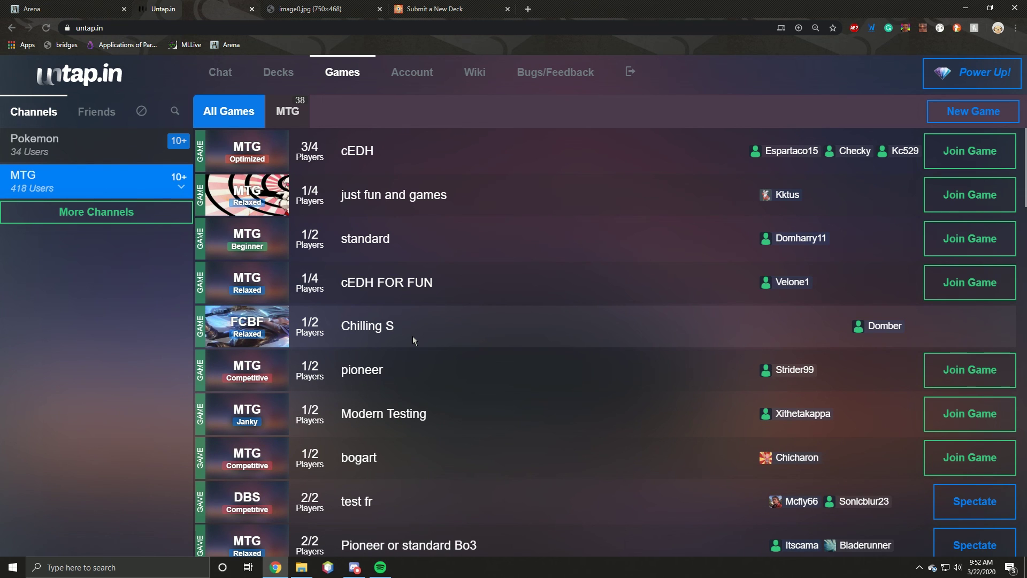
pyautogui.scroll(-8, 412, 336)
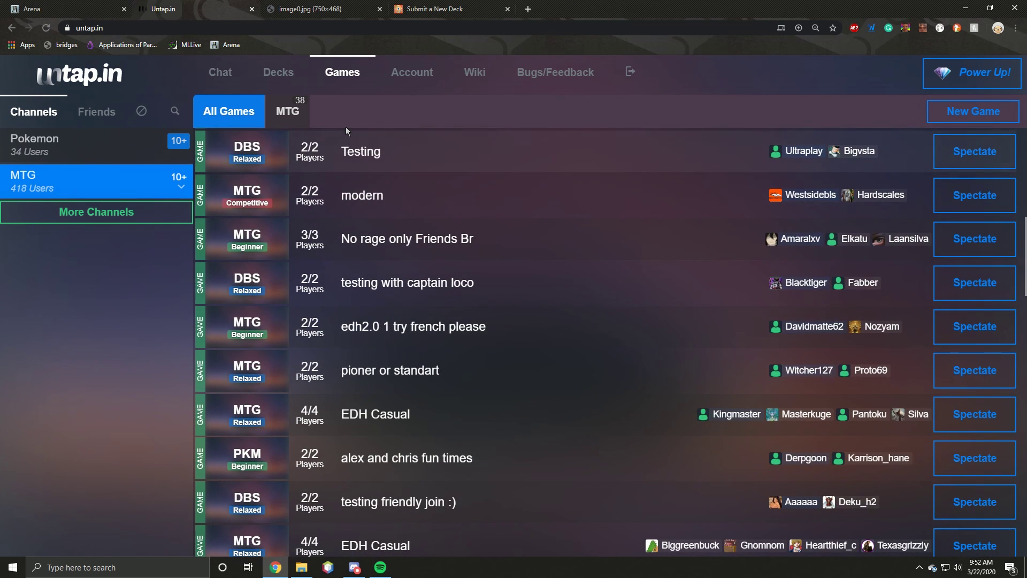
pyautogui.click(278, 72)
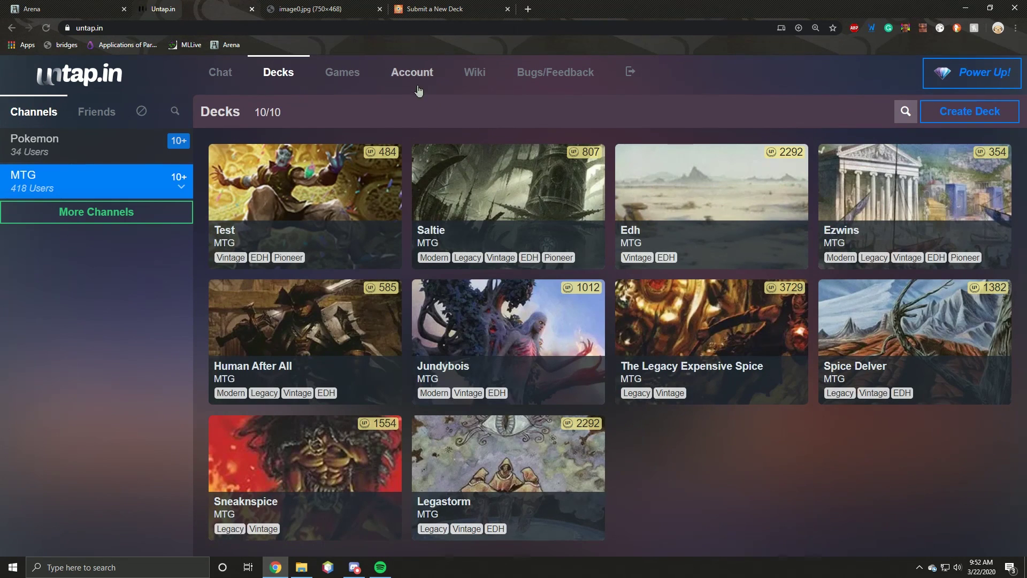
pyautogui.click(413, 74)
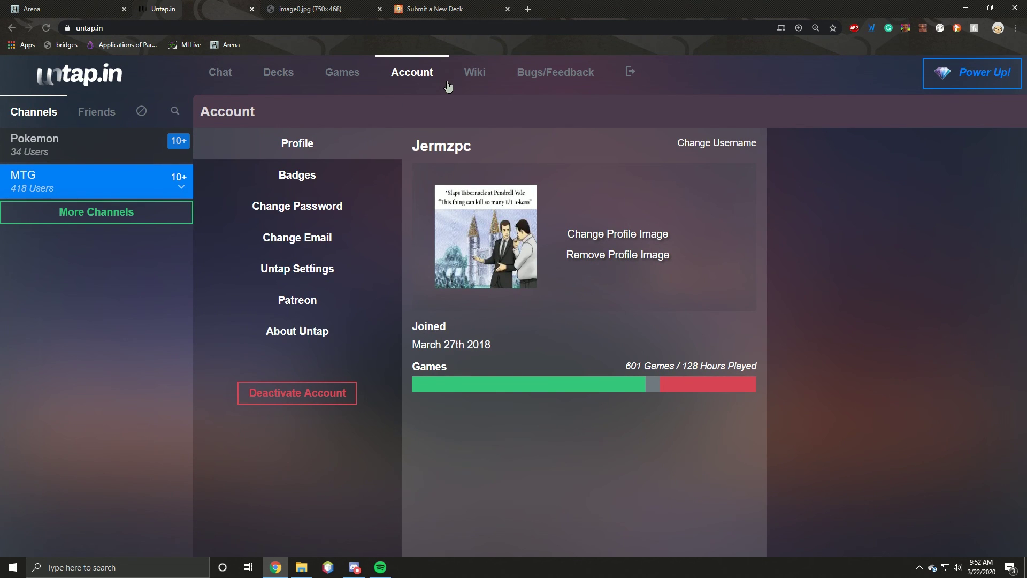